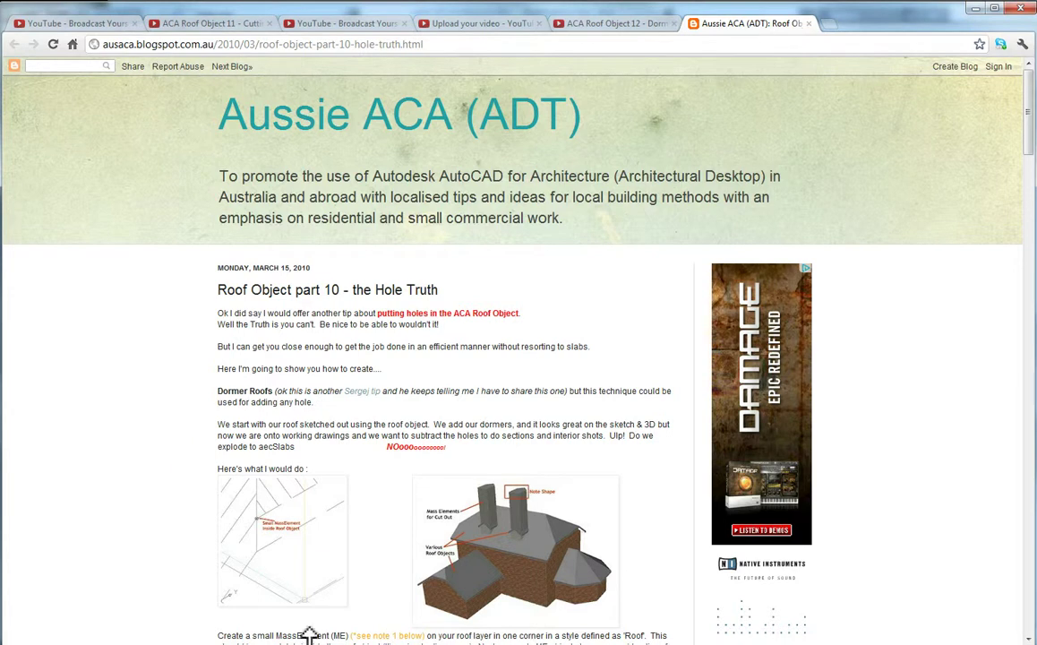
- Switch to the RoofHoleDormers+ drawing in AutoCAD Architecture and examine the roof and its dormer openings from several angles in the Object Viewer
mouse_move(317, 593)
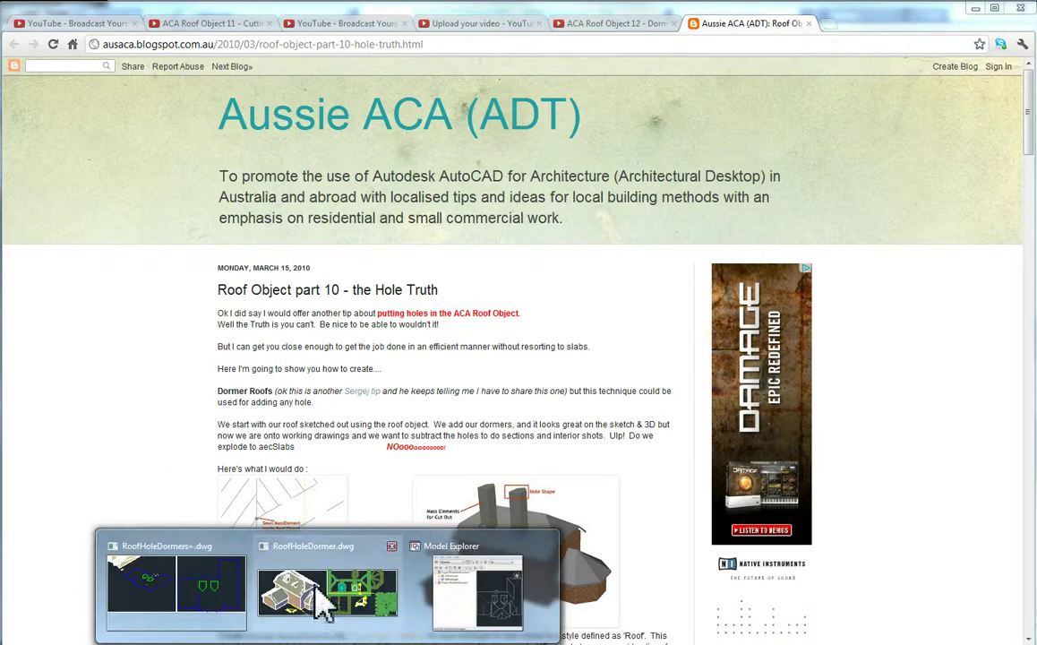
click(208, 606)
drag(604, 349, 426, 423)
drag(685, 421, 478, 403)
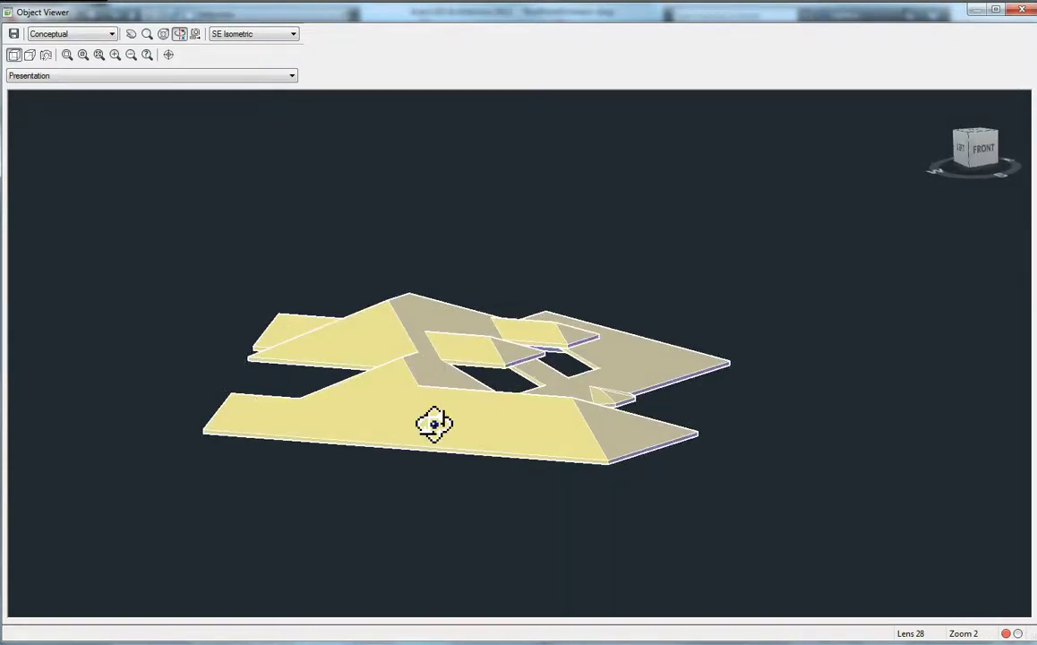
drag(586, 436, 495, 456)
drag(376, 314, 448, 405)
mouse_move(484, 444)
mouse_down()
mouse_move(740, 460)
mouse_move(601, 468)
mouse_up()
key(Escape)
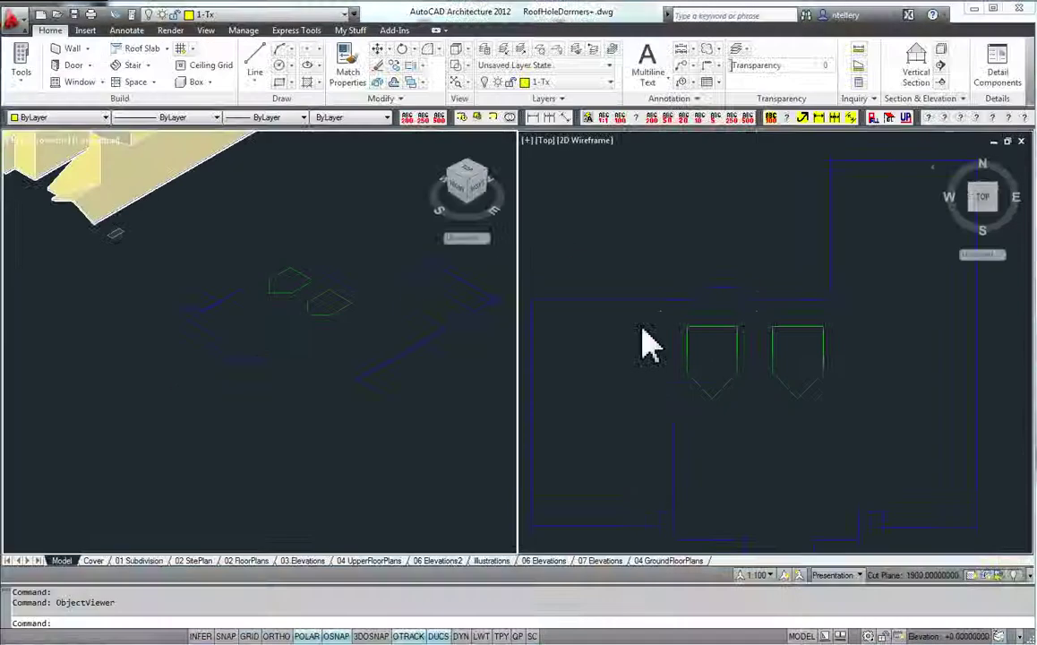
- Convert the blue building outline polyline into a roof using the saved 25d450e roof tool, keeping the layout geometry
click(656, 306)
key(Escape)
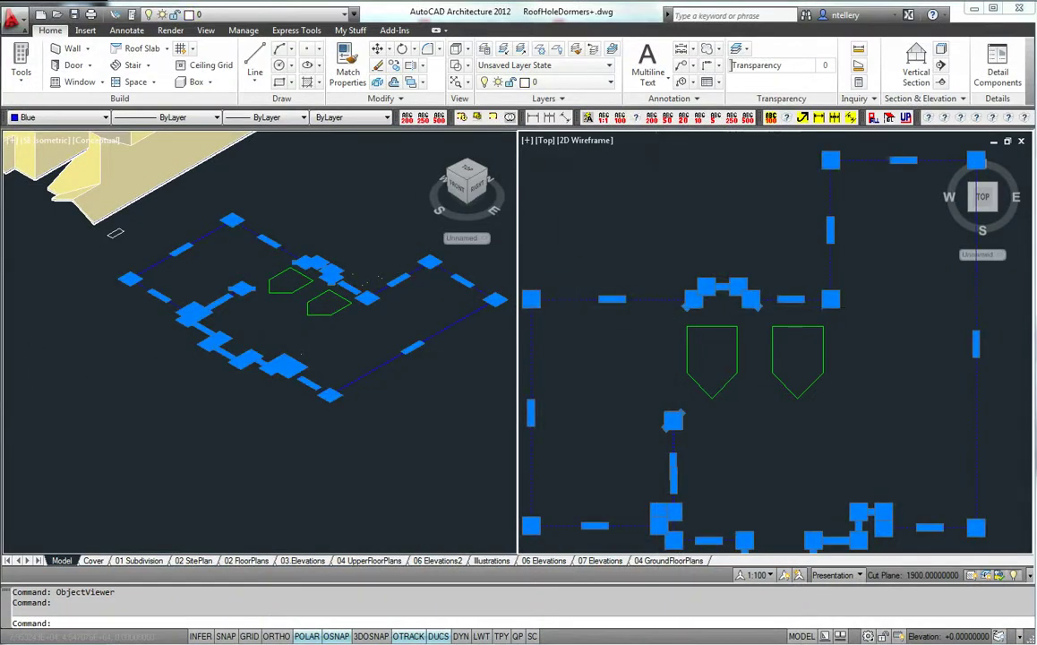
key(ctrl+3)
right_click(433, 422)
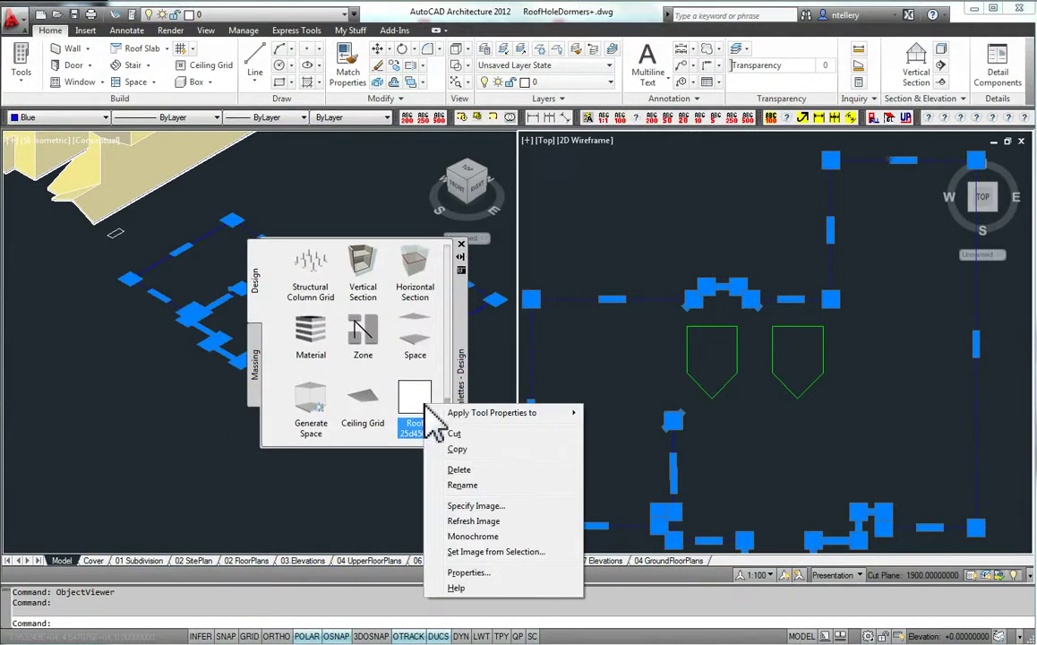
mouse_move(473, 414)
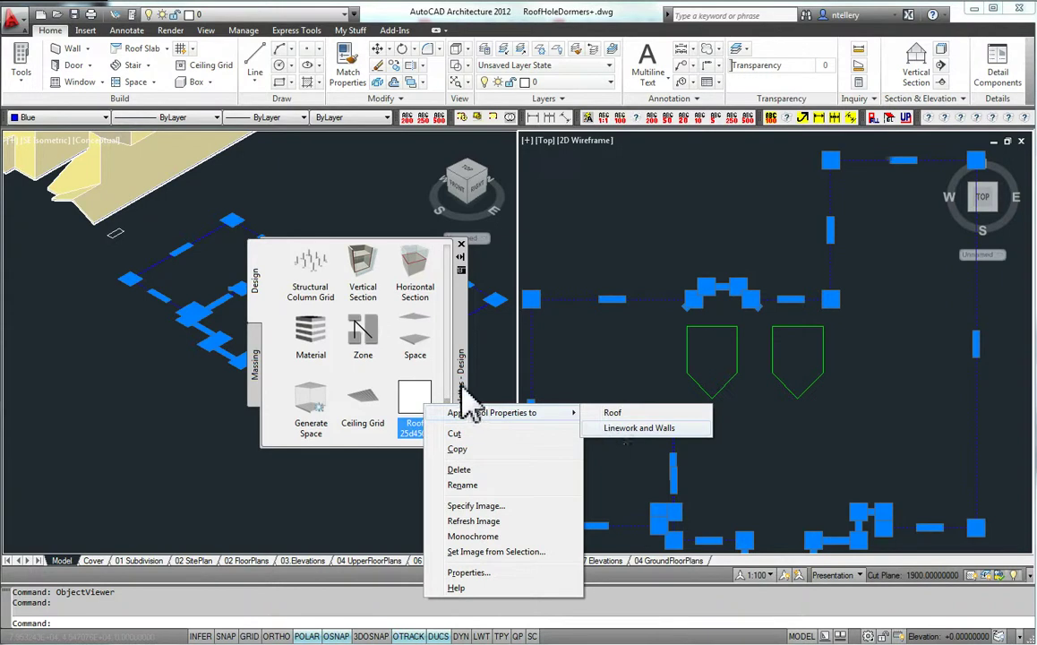
click(460, 386)
right_click(412, 392)
click(666, 414)
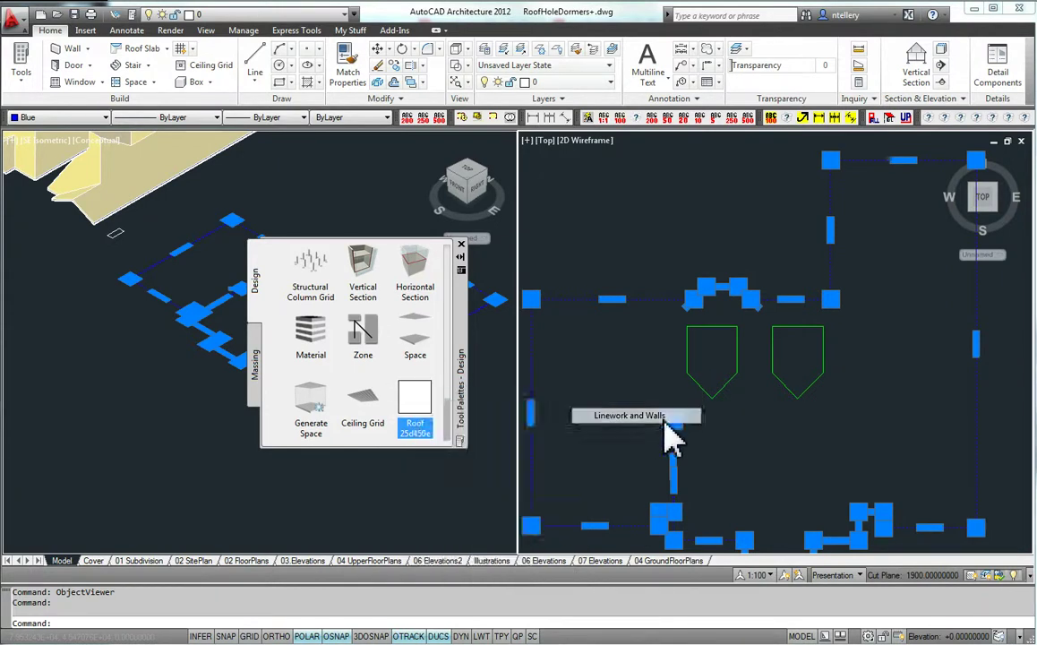
click(666, 304)
key(Return)
key(Return)
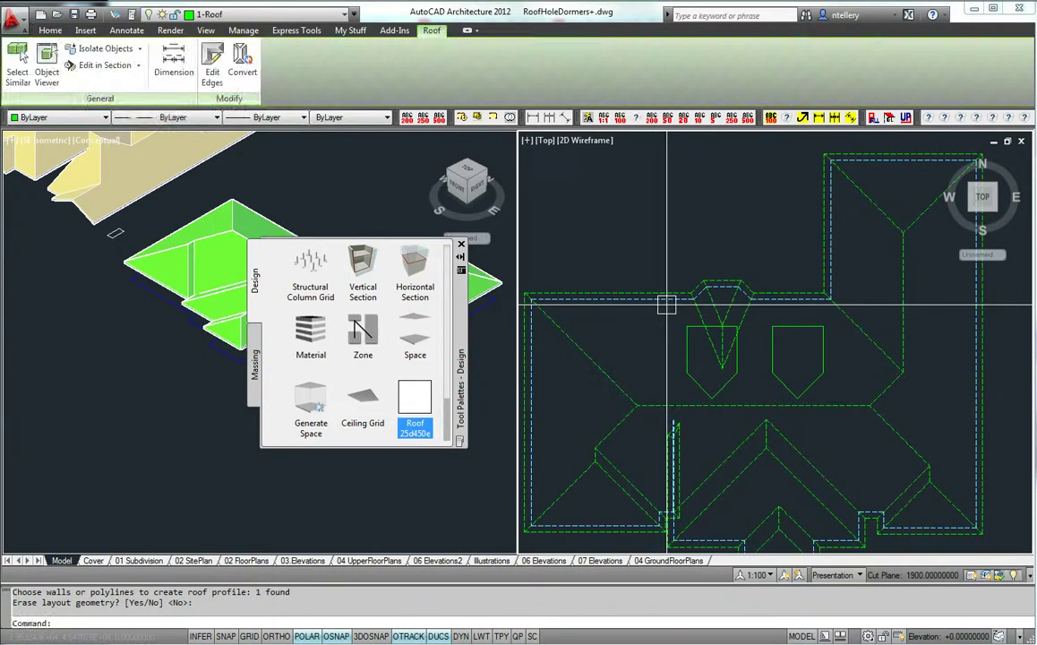
click(641, 315)
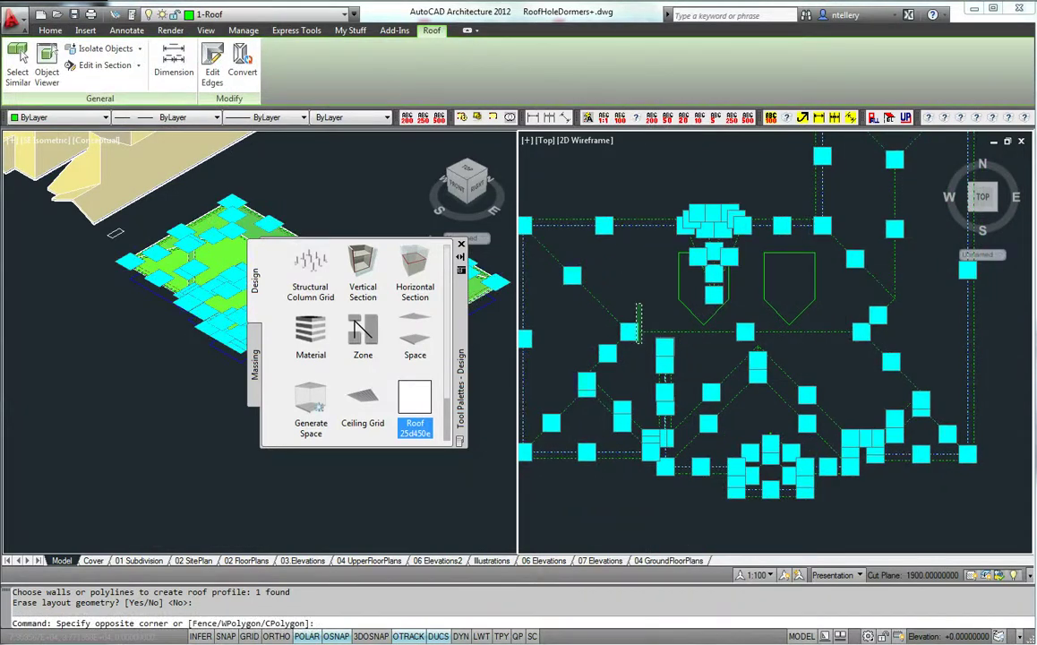
key(Escape)
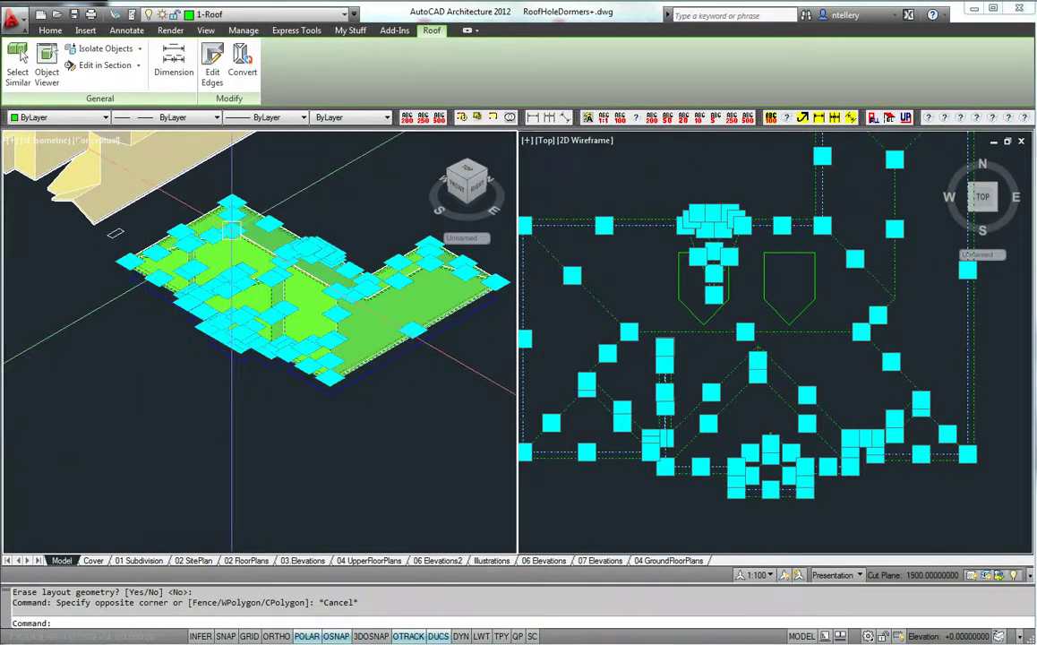
scroll(231, 193, up, 2)
key(Escape)
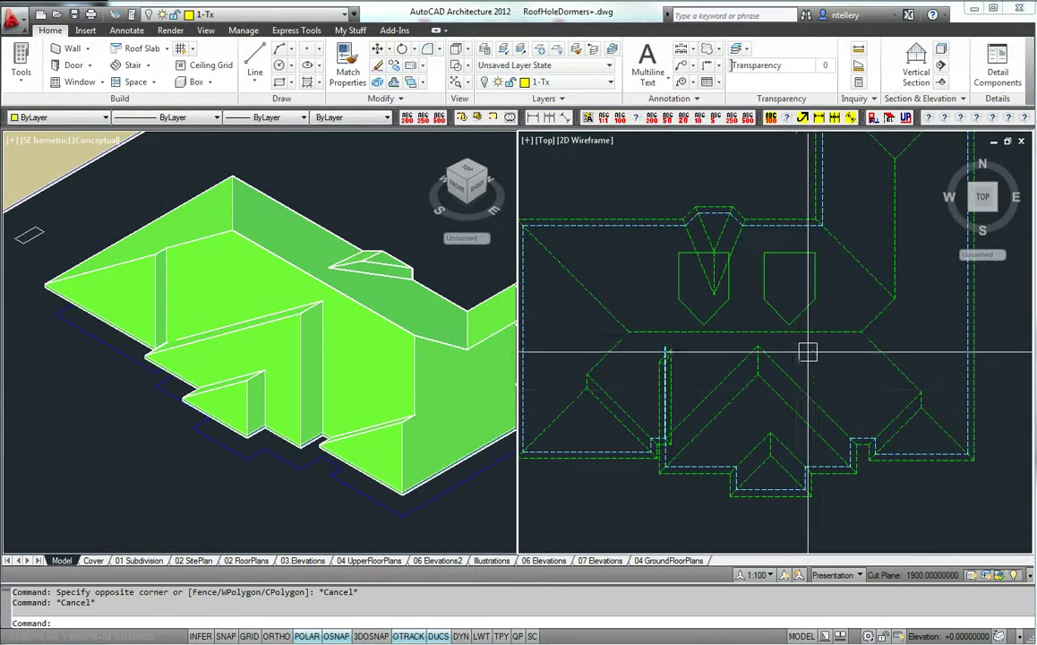
- Set the new roof's plate height to 3000
click(780, 385)
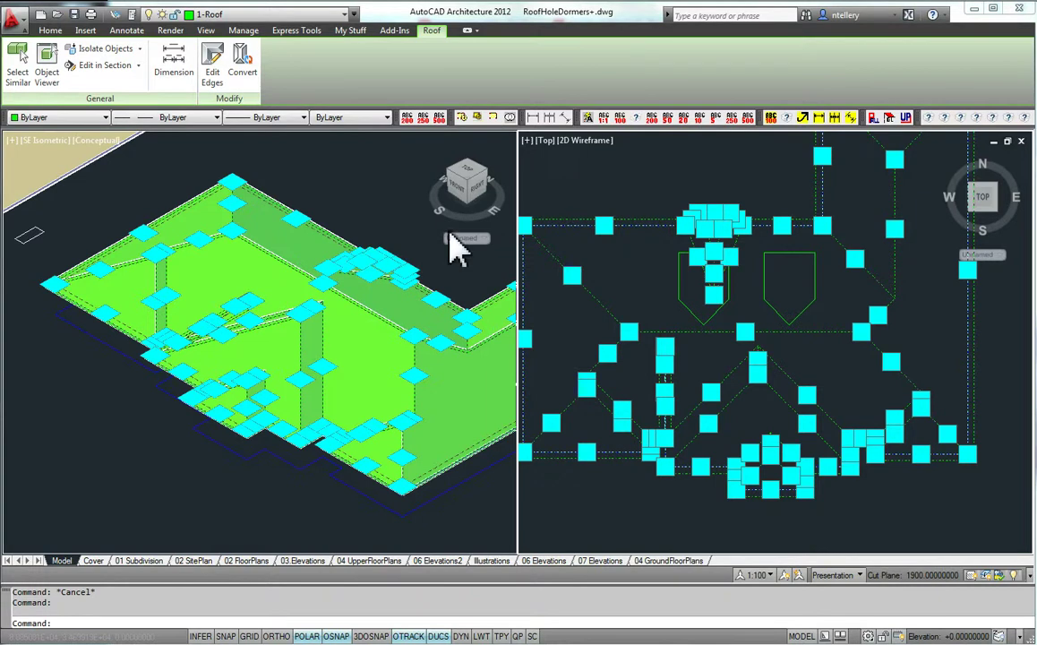
key(ctrl+1)
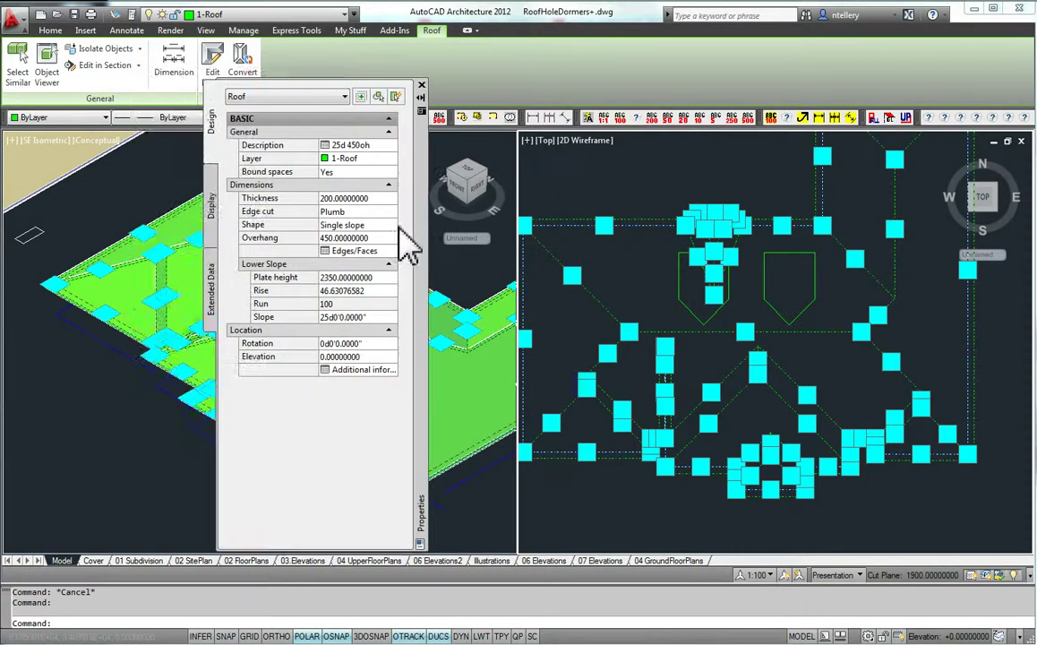
click(380, 276)
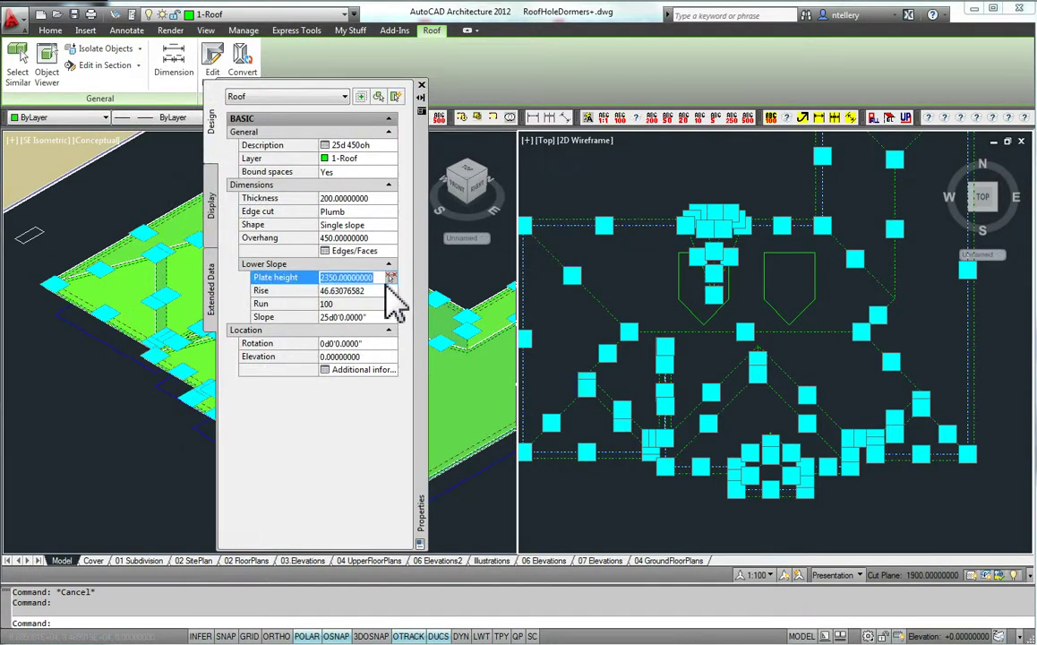
text(3000)
key(Tab)
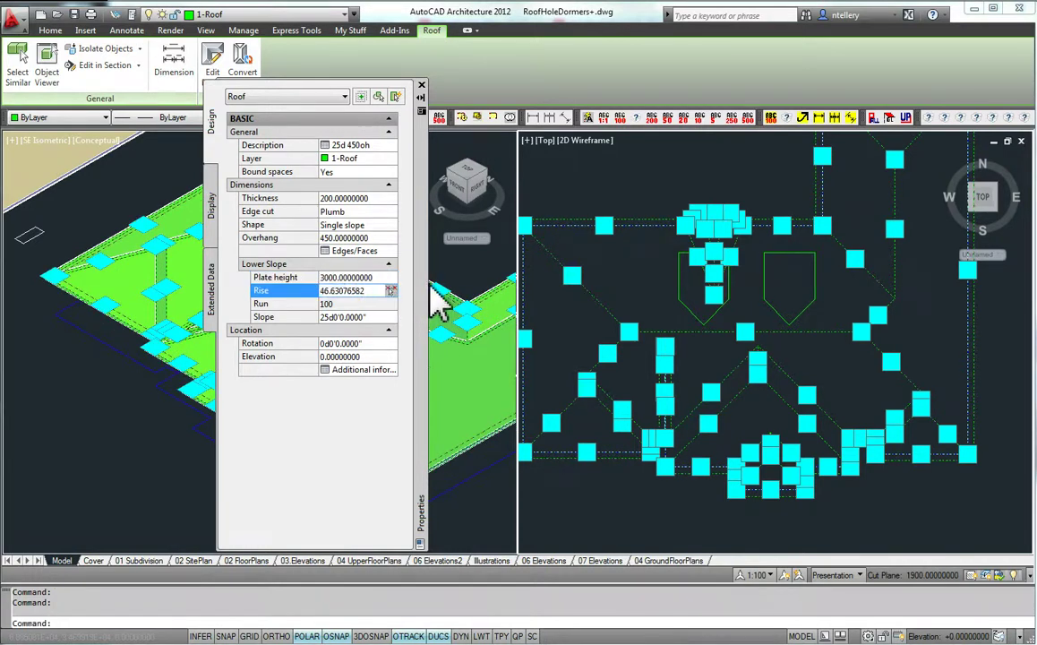
key(Escape)
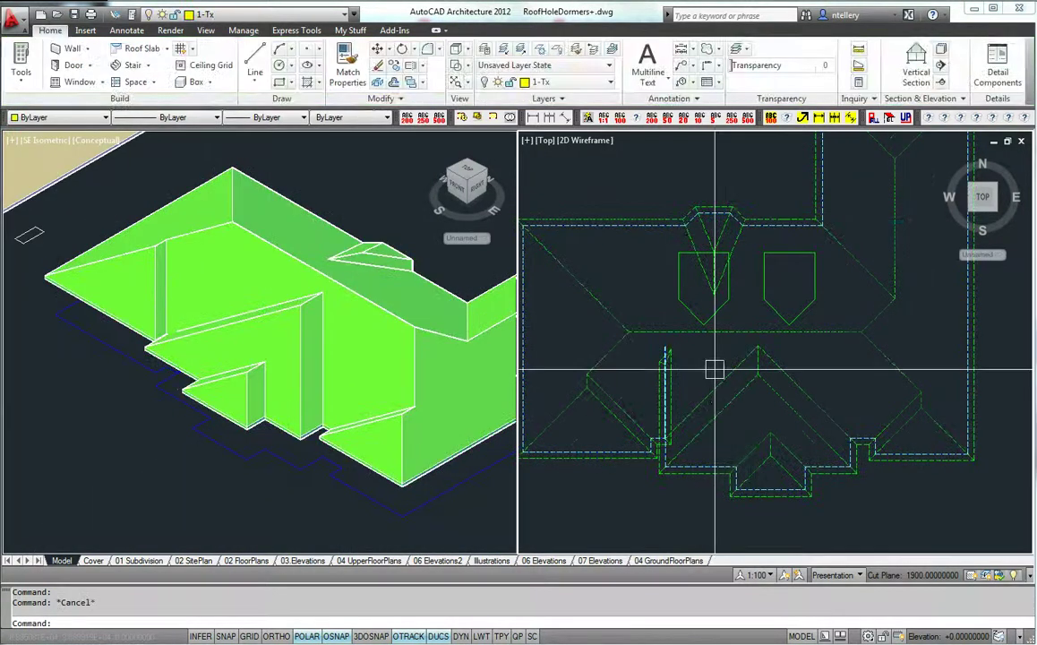
click(714, 369)
right_click(625, 395)
click(690, 269)
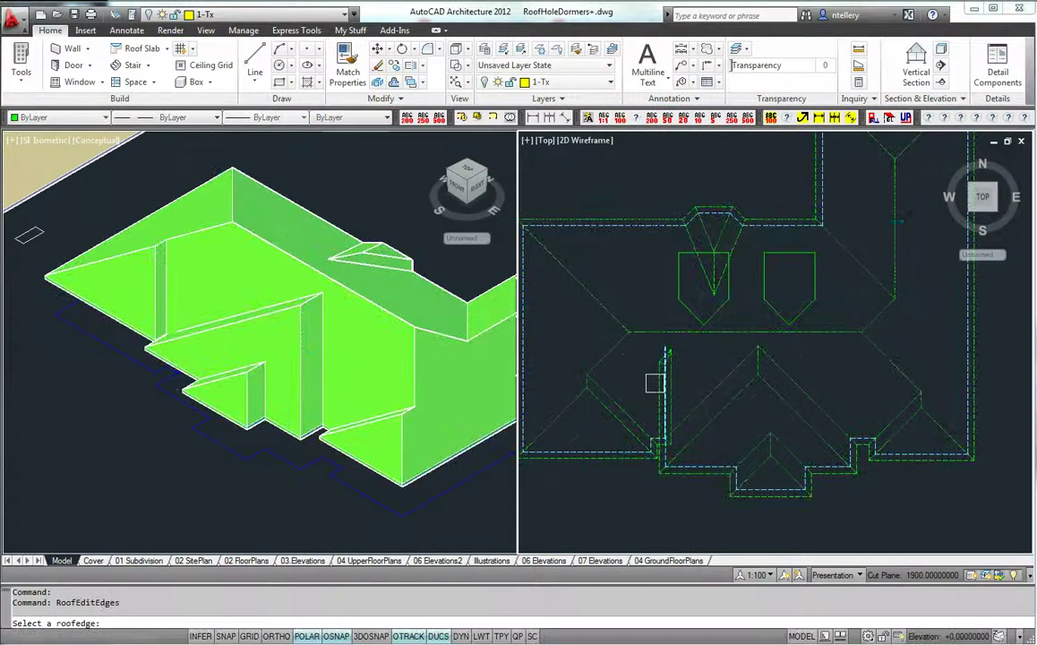
scroll(654, 379, up, 5)
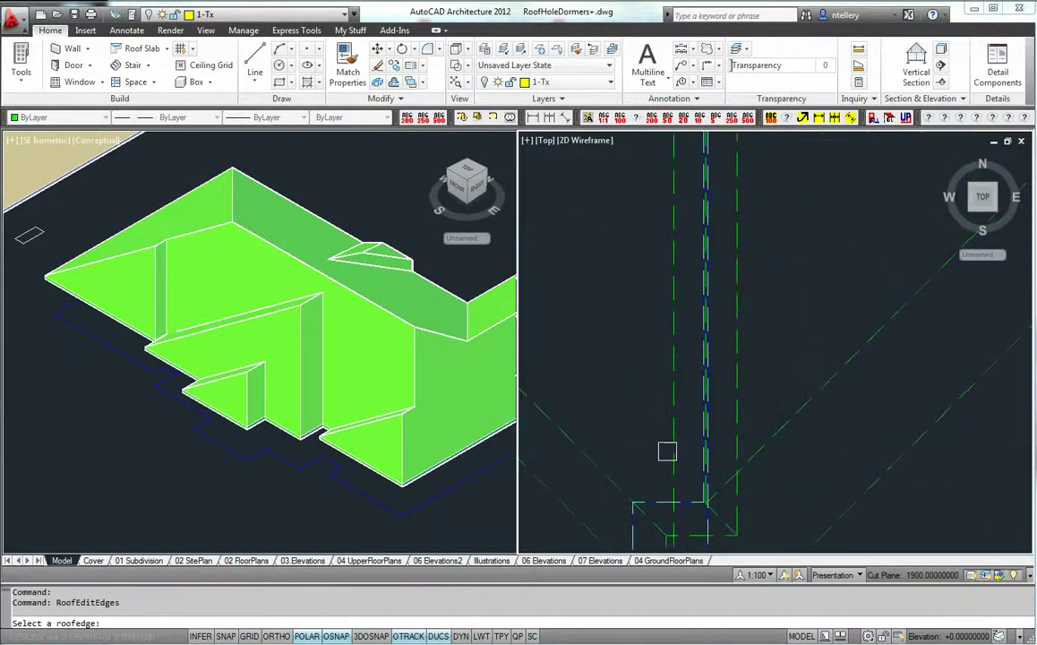
scroll(692, 502, up, 7)
key(Escape)
- Examine the outline polyline's vertices and end points around the narrow inner return beside the large front wing
click(667, 497)
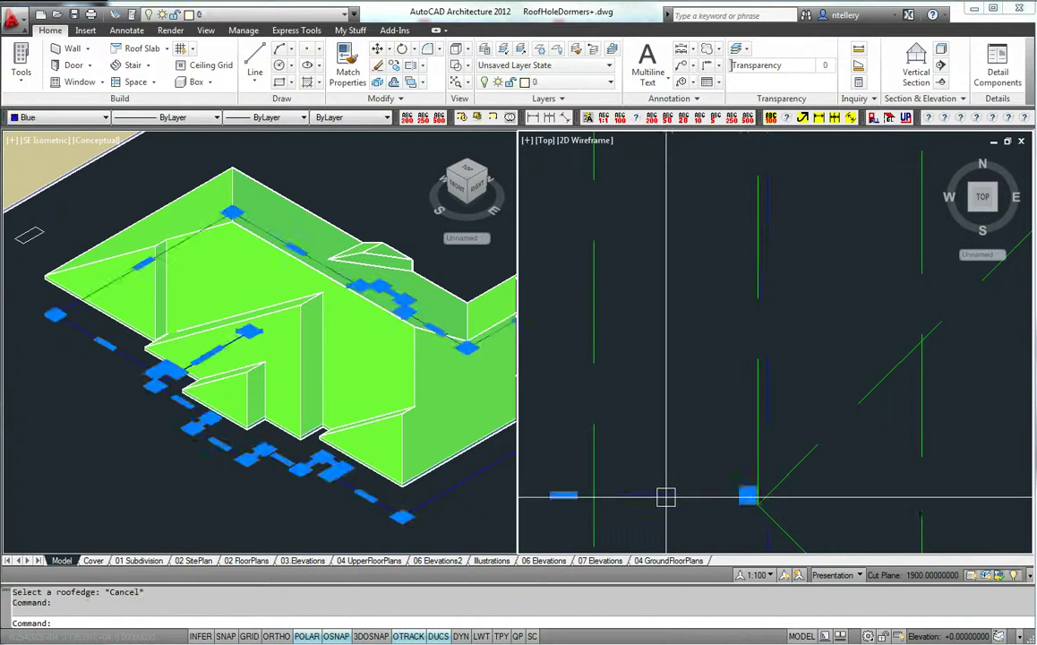
scroll(739, 470, down, 8)
middle_drag(815, 477, 783, 513)
scroll(756, 433, down, 3)
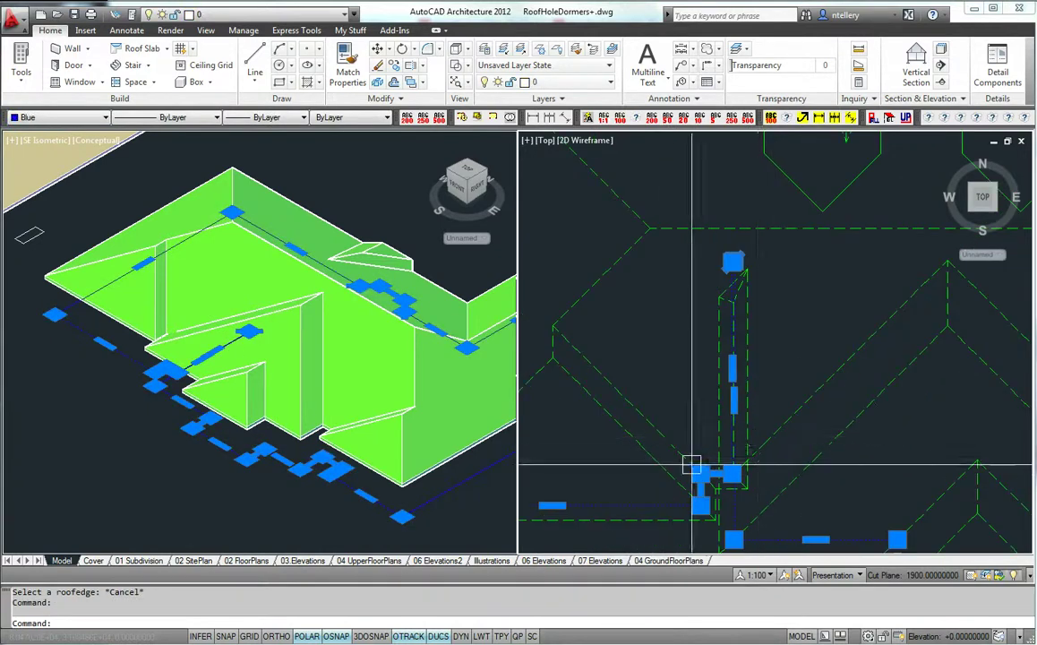
scroll(738, 249, up, 8)
scroll(774, 243, down, 9)
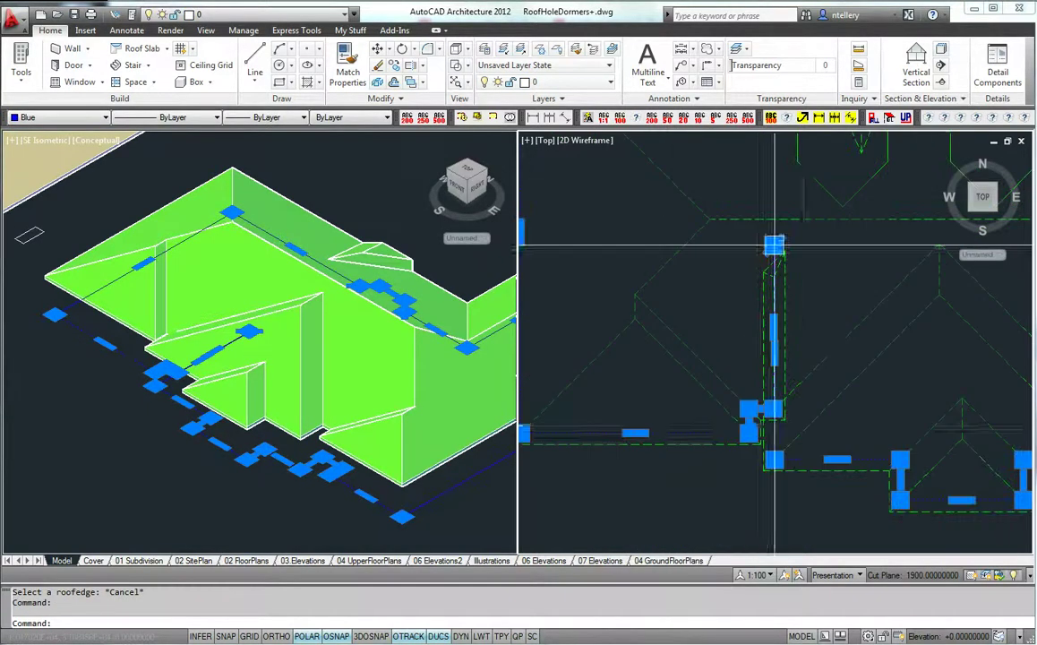
scroll(803, 426, up, 3)
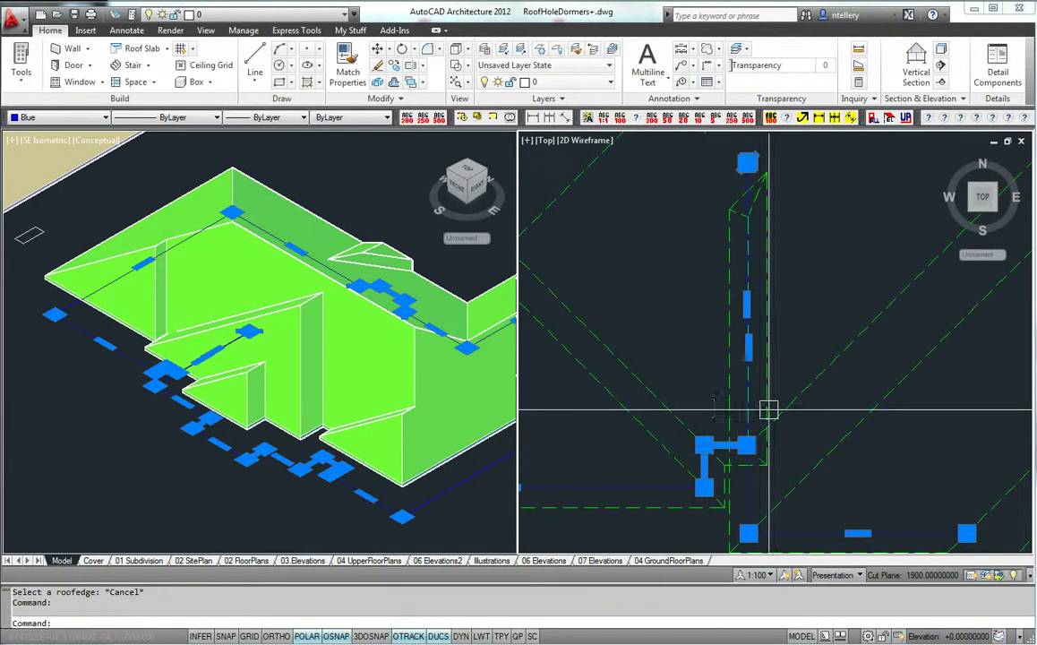
scroll(749, 439, up, 5)
key(Escape)
- Edit the two roof edges at the narrow inner return, giving one a 90-degree slope and both an overhang of 0
click(700, 455)
right_click(701, 455)
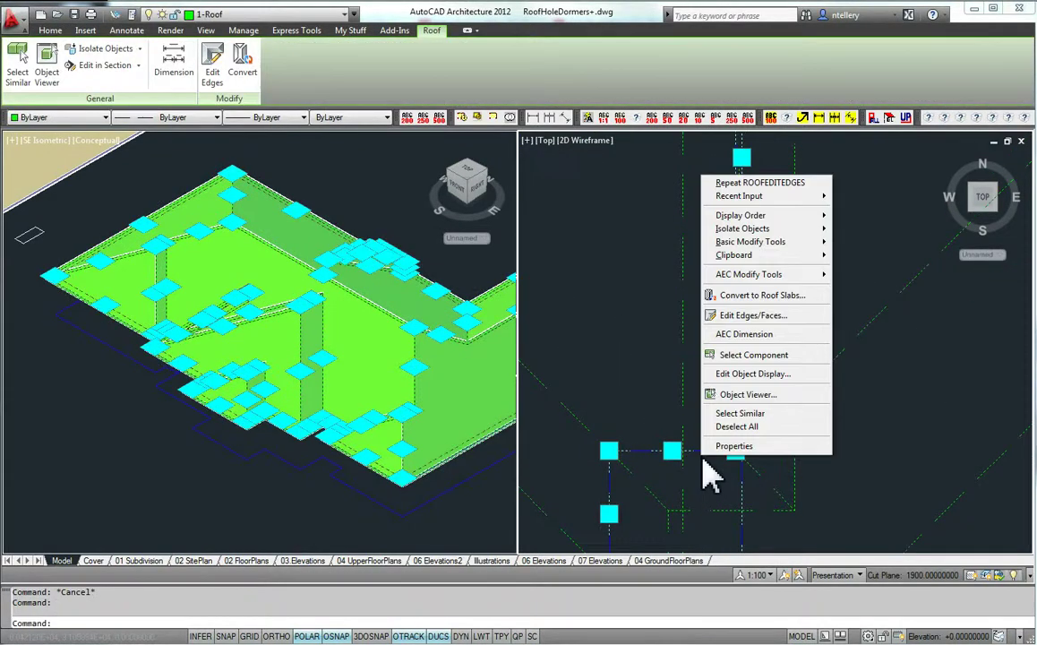
click(747, 315)
middle_drag(757, 336, 755, 419)
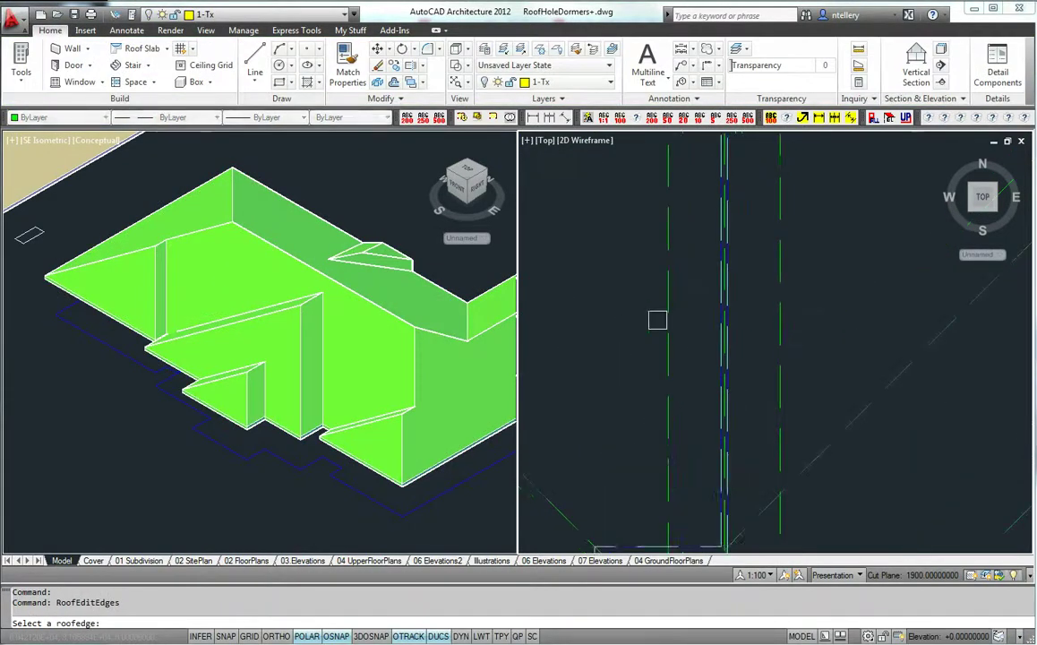
scroll(742, 357, down, 2)
scroll(750, 198, up, 6)
middle_drag(666, 197, 664, 327)
scroll(659, 202, up, 4)
click(654, 198)
scroll(706, 285, down, 2)
click(700, 309)
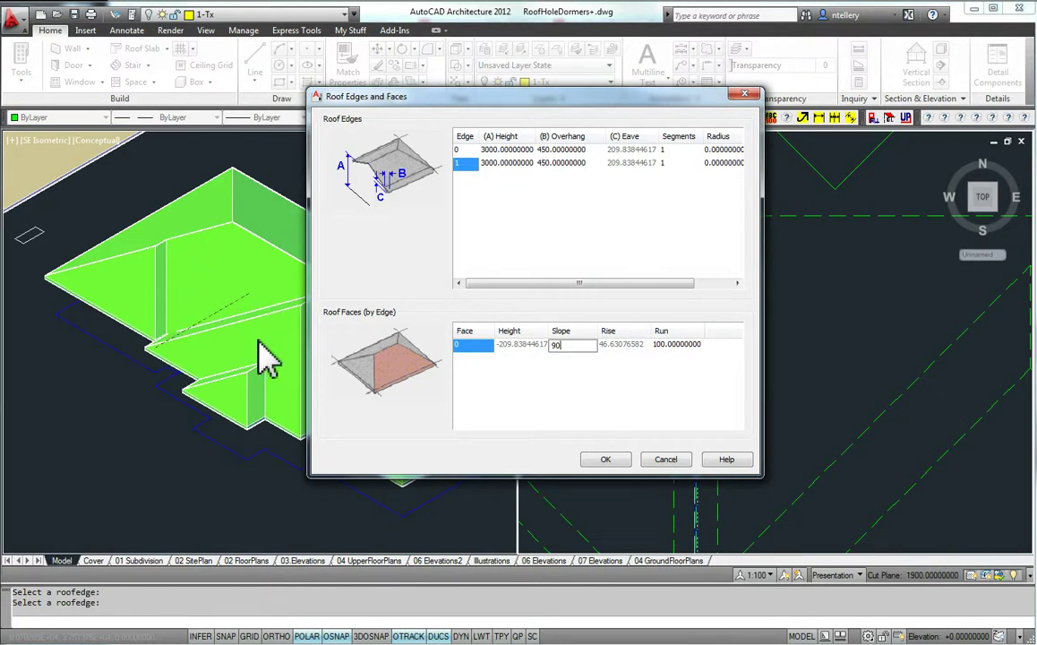
text(90)
click(608, 410)
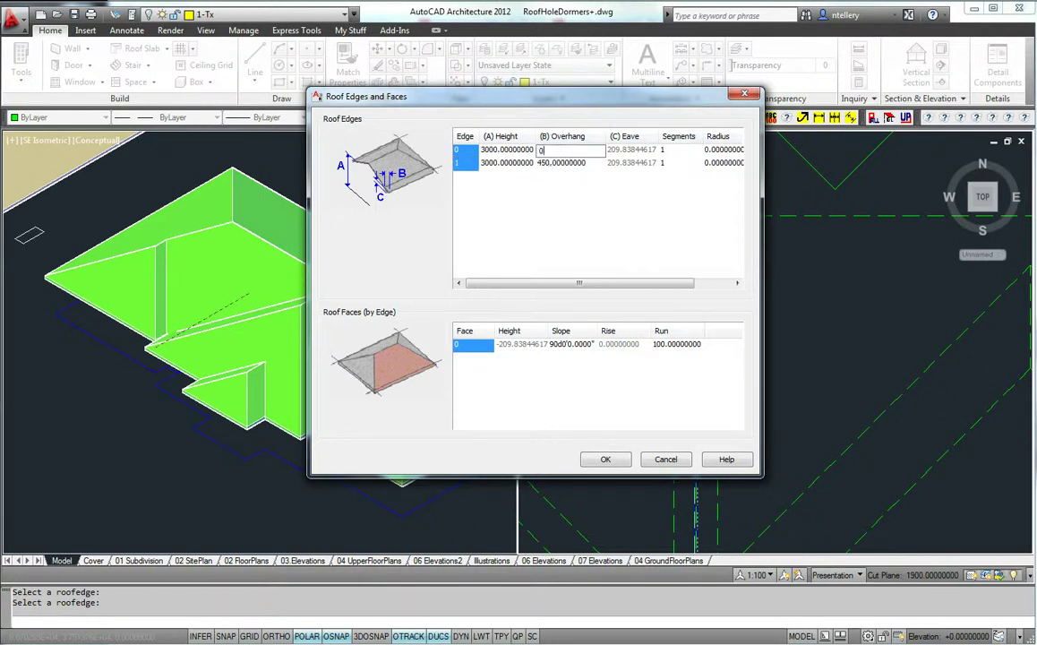
click(600, 458)
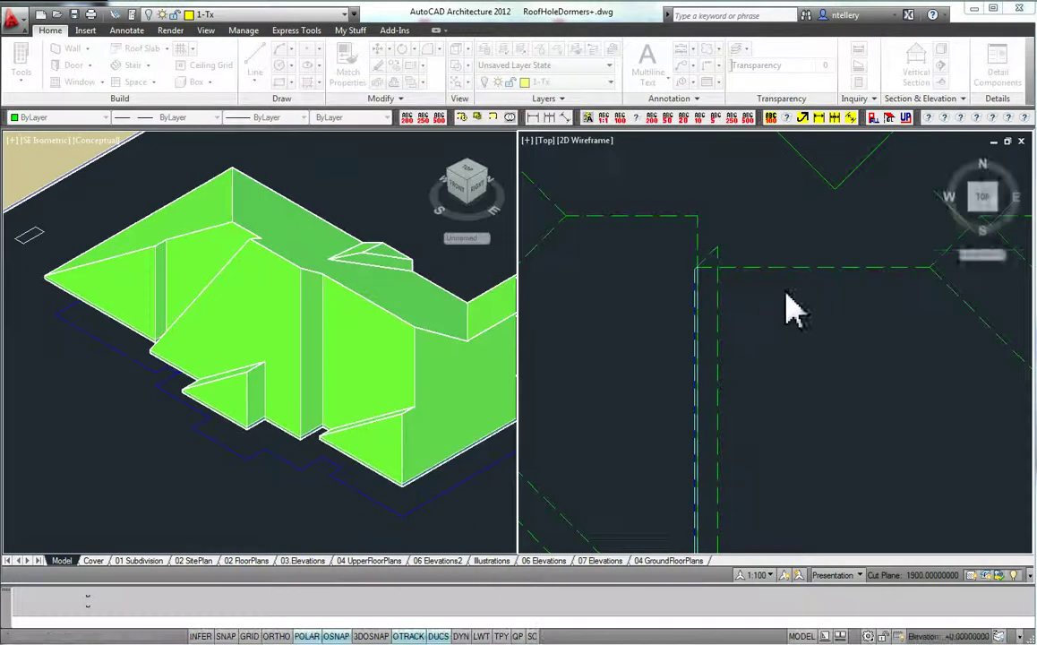
scroll(632, 437, up, 6)
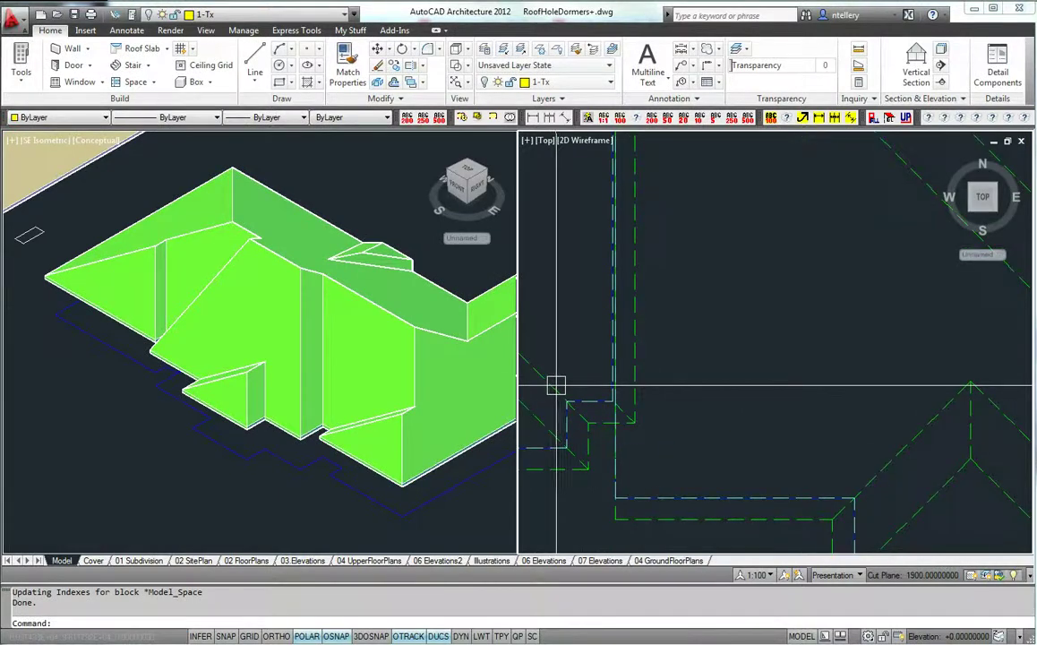
scroll(632, 438, up, 3)
middle_drag(671, 498, 714, 370)
key(Return)
scroll(720, 403, down, 2)
scroll(722, 419, up, 3)
key(Escape)
- Edit the face slope of the remaining sloped edge in the zero-overhang pair at the inner return
key(Return)
scroll(666, 477, down, 4)
middle_drag(737, 210, 757, 441)
scroll(684, 328, up, 6)
click(683, 292)
click(683, 289)
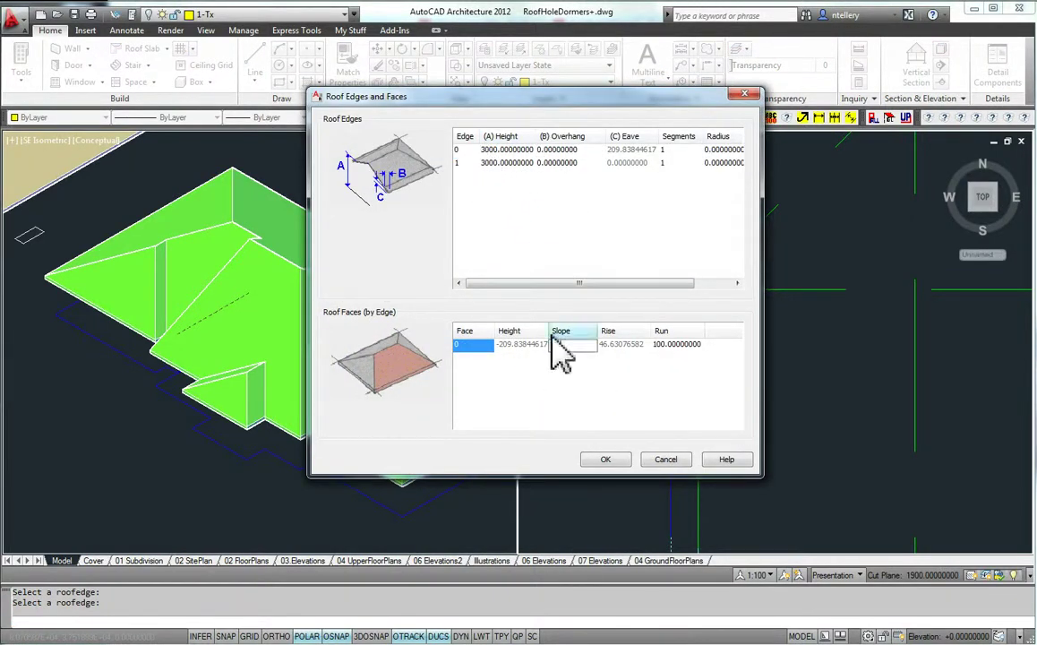
click(605, 459)
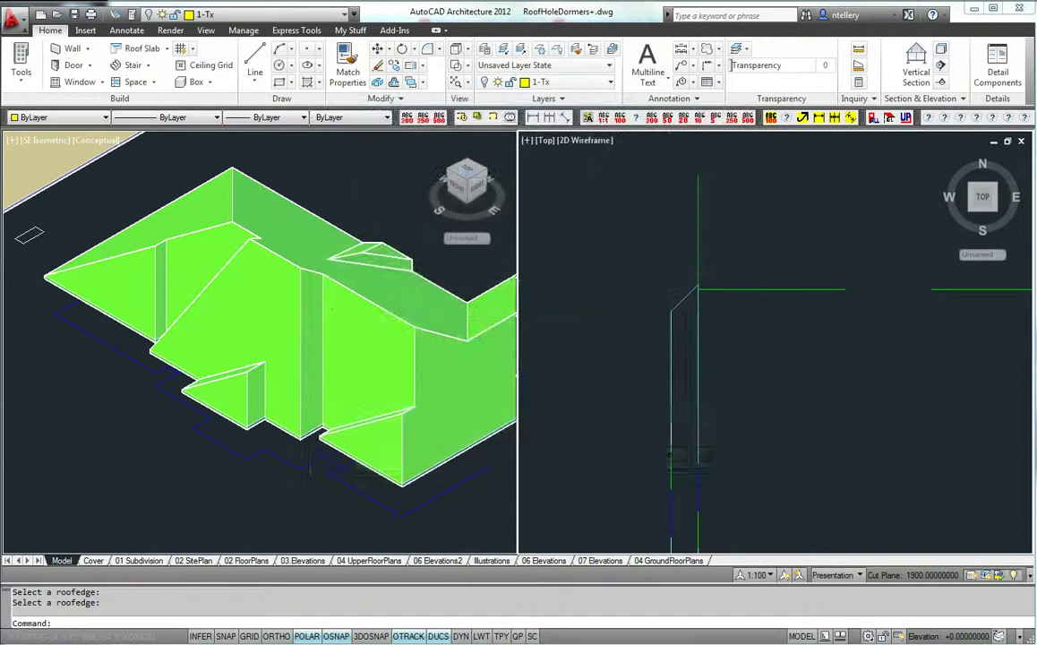
- Set the seven edges around the large front wing to a height of 6000 with an overhang of 450
middle_drag(626, 402, 660, 352)
scroll(674, 432, up, 2)
click(676, 417)
right_click(678, 412)
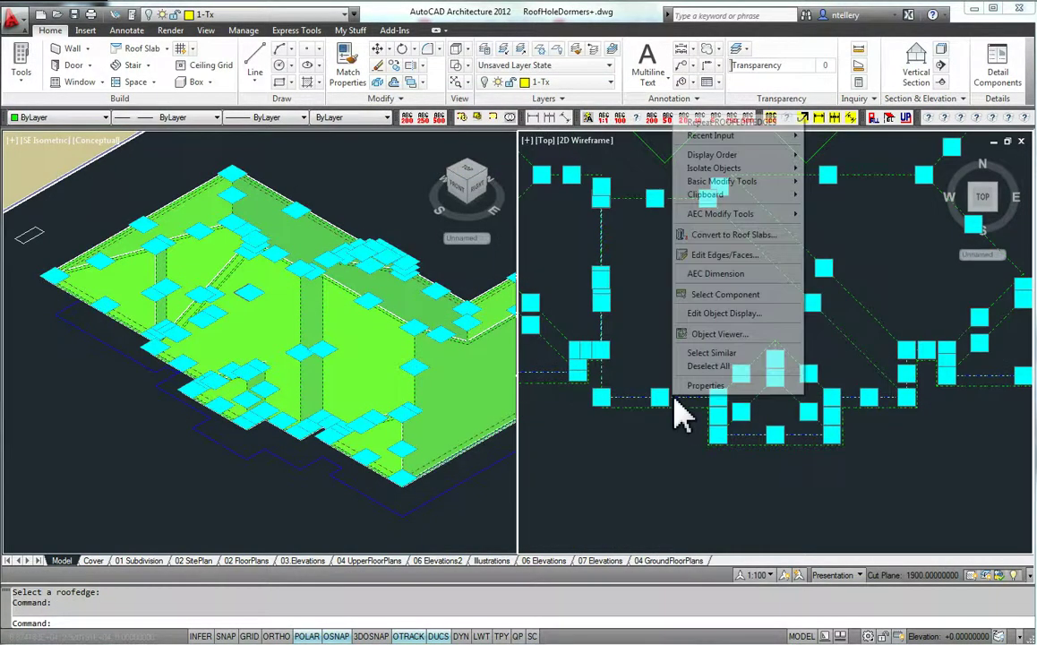
click(729, 256)
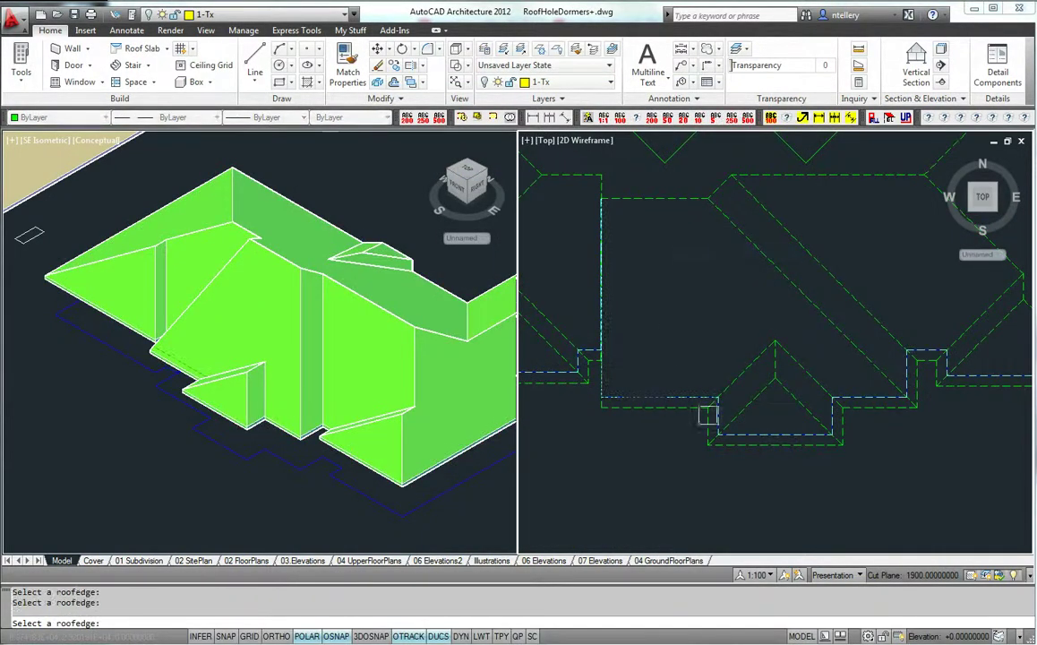
click(900, 374)
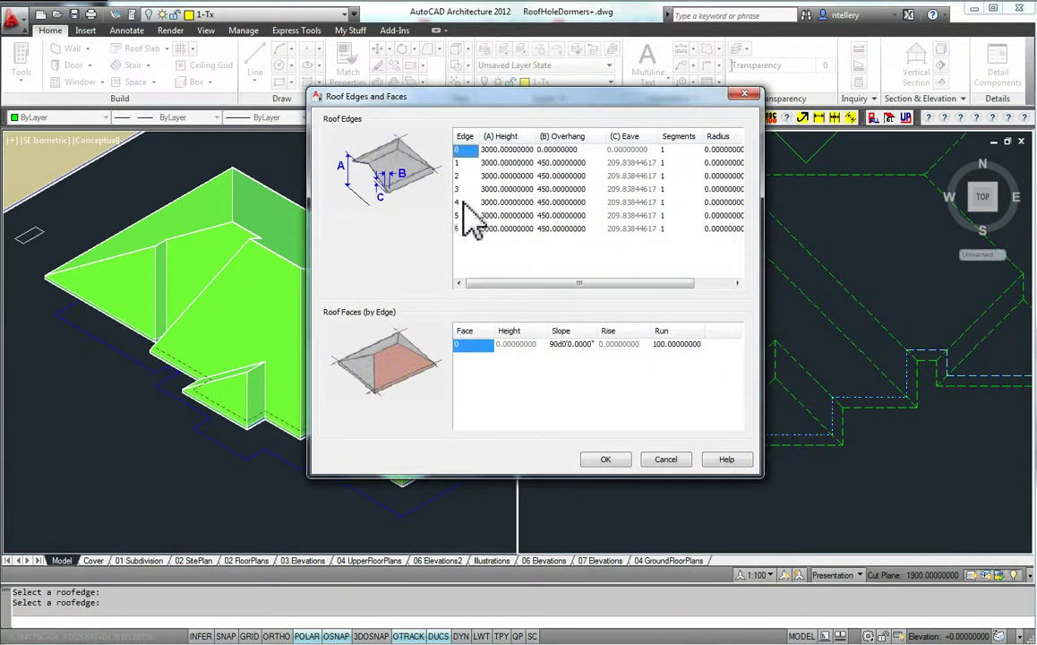
shift+click(457, 229)
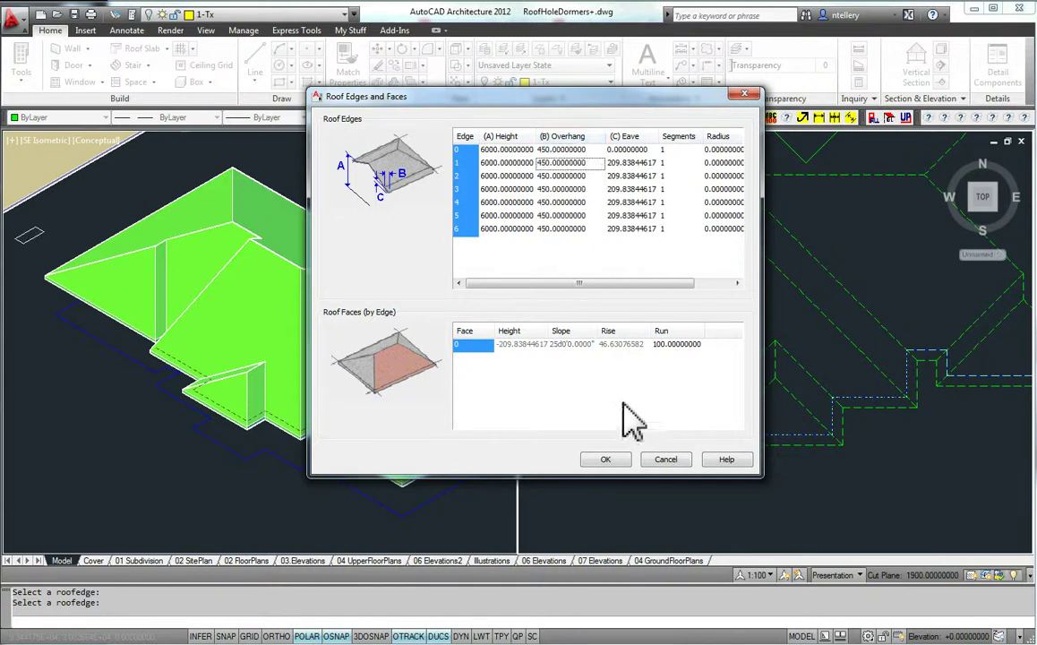
click(606, 459)
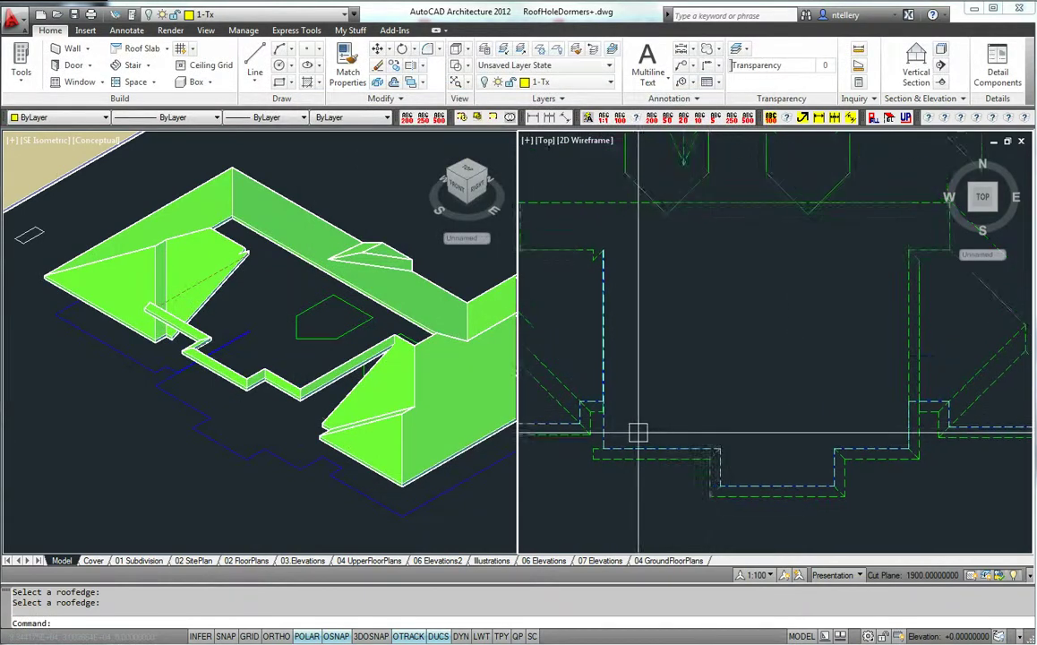
- Edit the face slope of the remaining front-wing roof edge that has a height of 6000 and a 450 overhang
scroll(599, 434, up, 3)
key(Return)
click(599, 434)
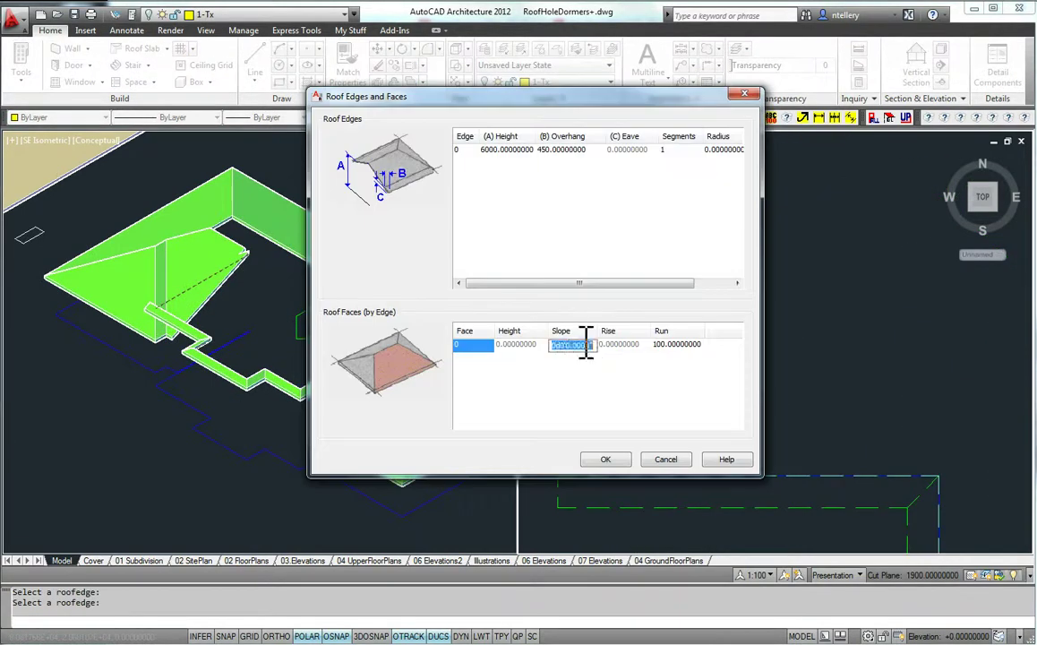
click(606, 459)
- Examine the roof over the front wing in plan and 3D, including the outline around the inner return on its east side
scroll(627, 386, down, 7)
middle_drag(696, 383, 712, 417)
scroll(678, 371, up, 3)
middle_drag(626, 466, 622, 419)
middle_drag(700, 383, 701, 385)
scroll(609, 423, up, 4)
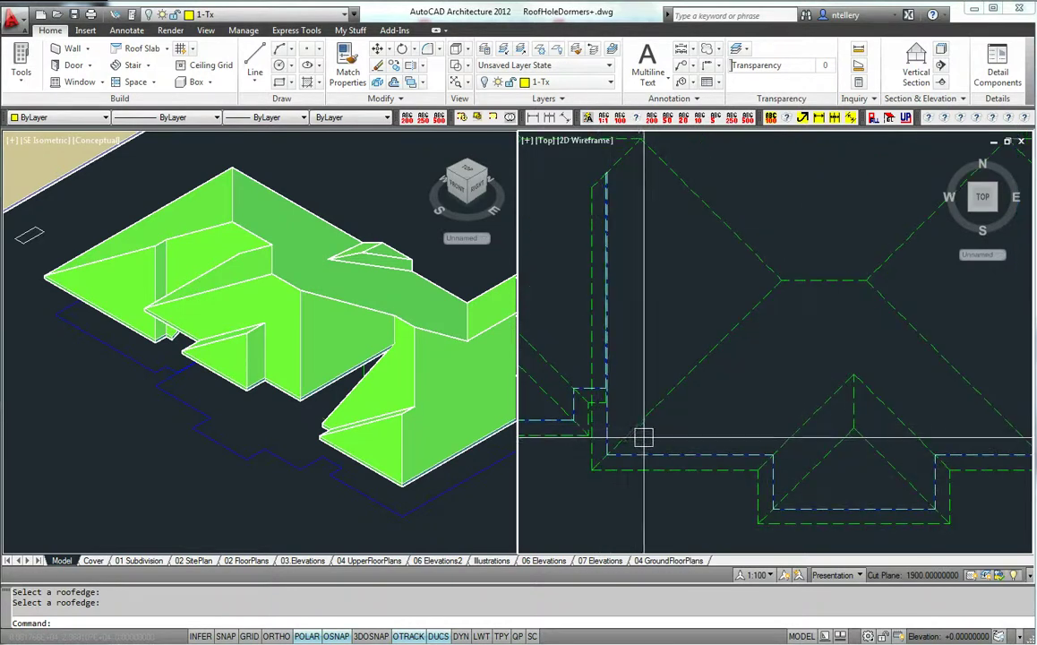
scroll(644, 430, down, 3)
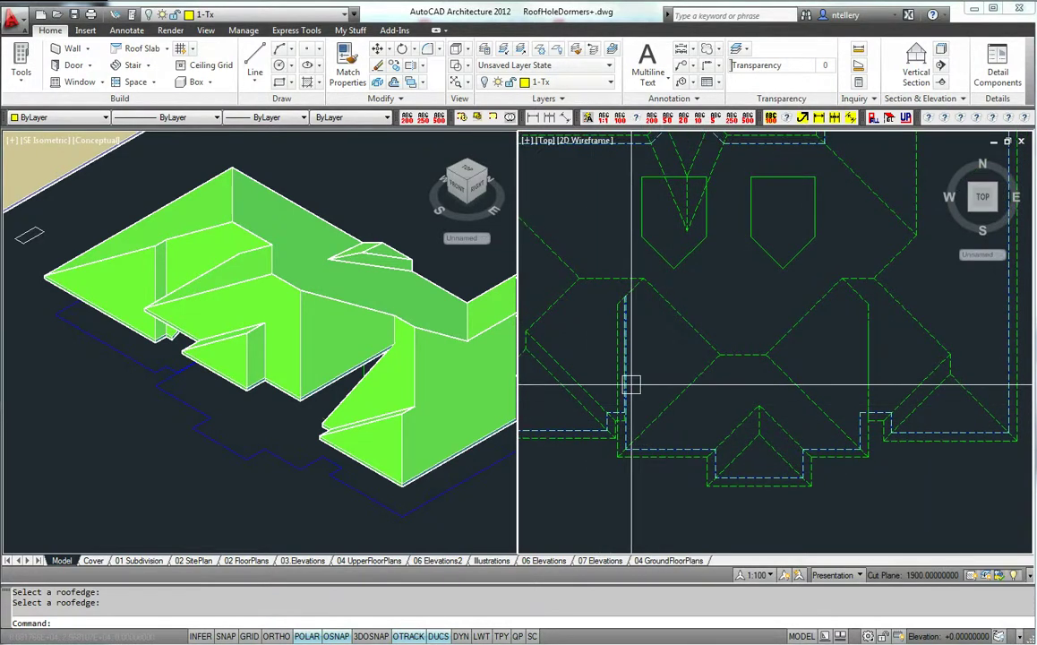
click(227, 283)
scroll(224, 271, up, 3)
click(567, 302)
middle_drag(754, 409, 731, 421)
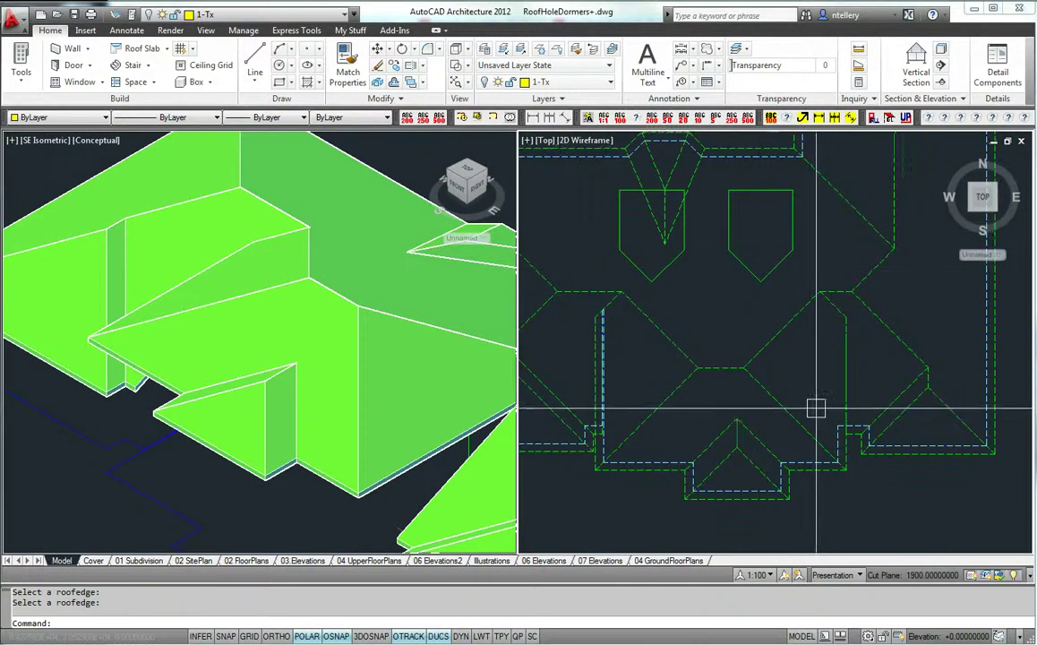
scroll(851, 423, up, 4)
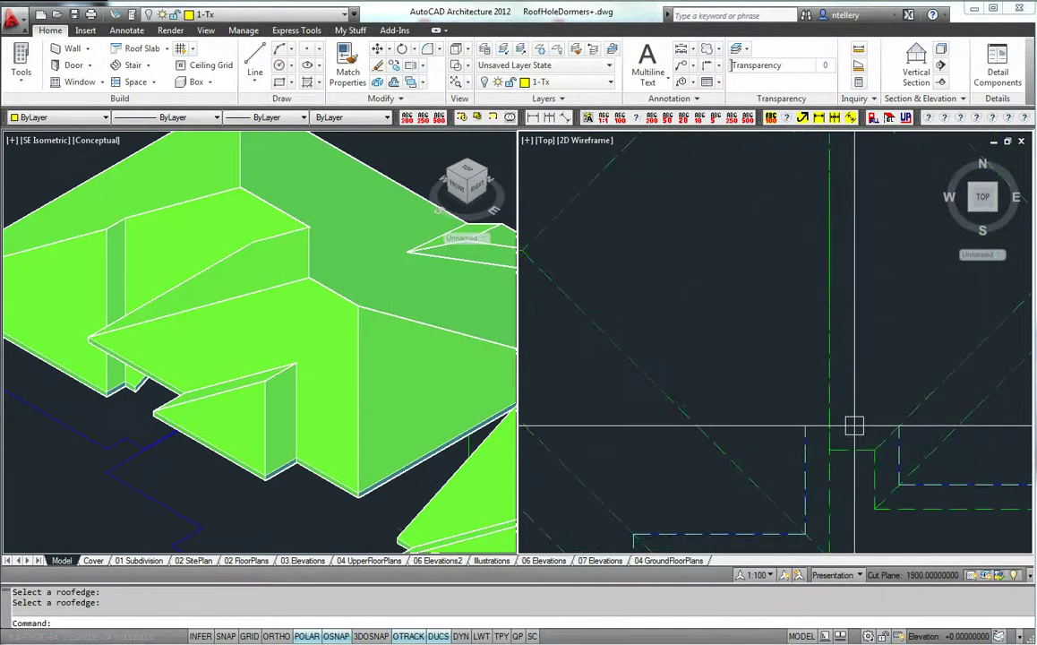
scroll(855, 425, down, 3)
middle_drag(876, 425, 752, 453)
scroll(781, 425, down, 3)
scroll(780, 426, up, 3)
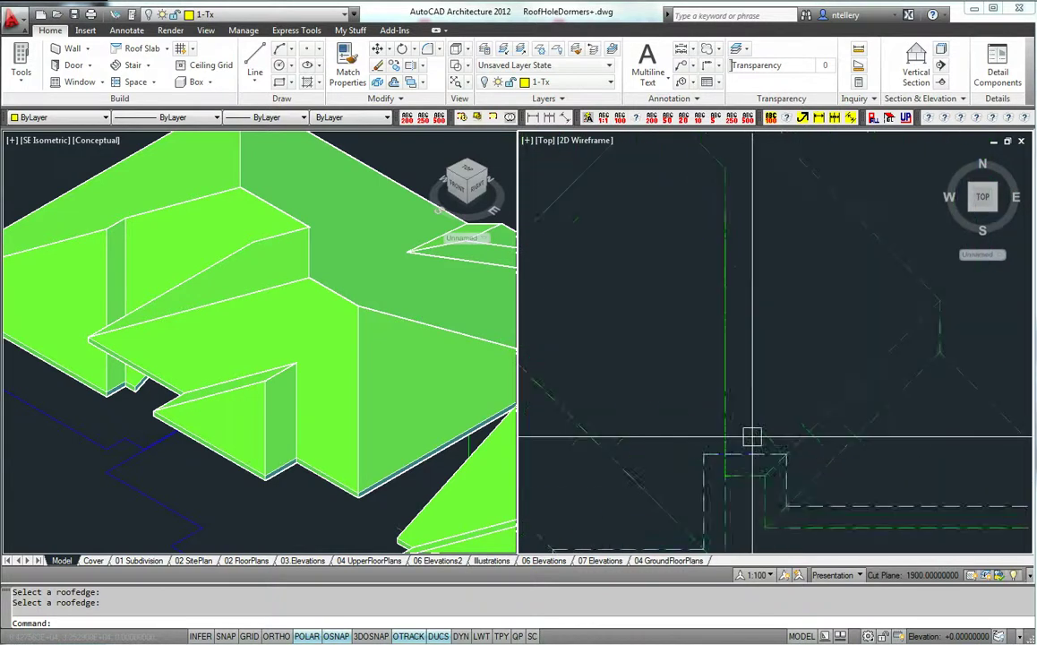
- Try to place a construction circle of radius 50 at the outline corner of the east inner return
text(cc)
key(Return)
click(699, 448)
scroll(709, 457, up, 2)
middle_drag(755, 358, 794, 289)
key(Return)
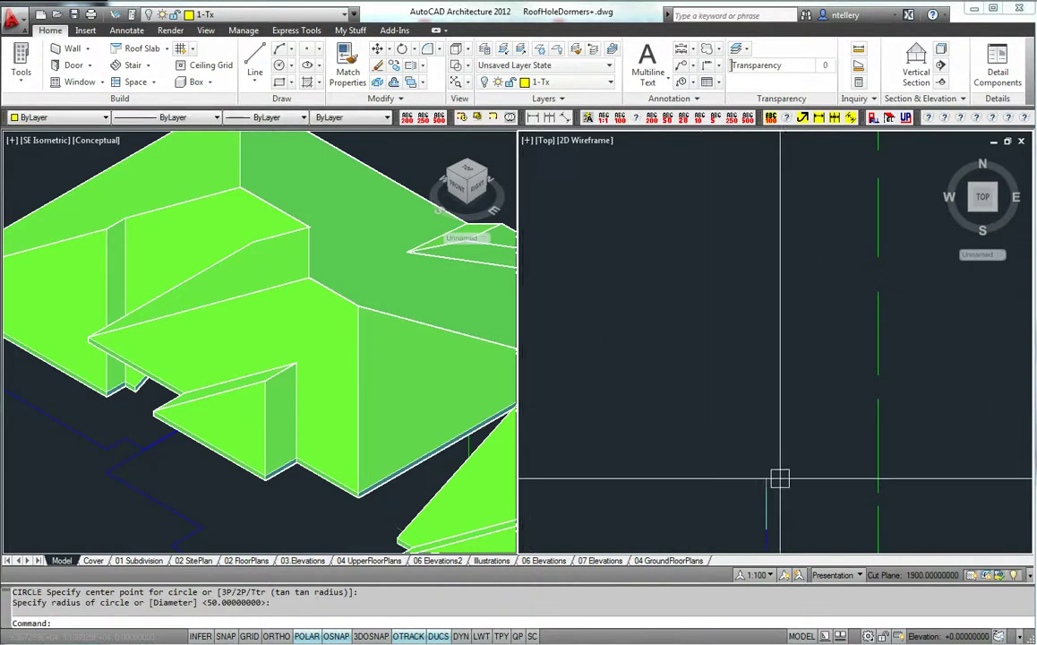
- Make the roof object's layer, 1-Roof, the current layer
text(10)
key(Return)
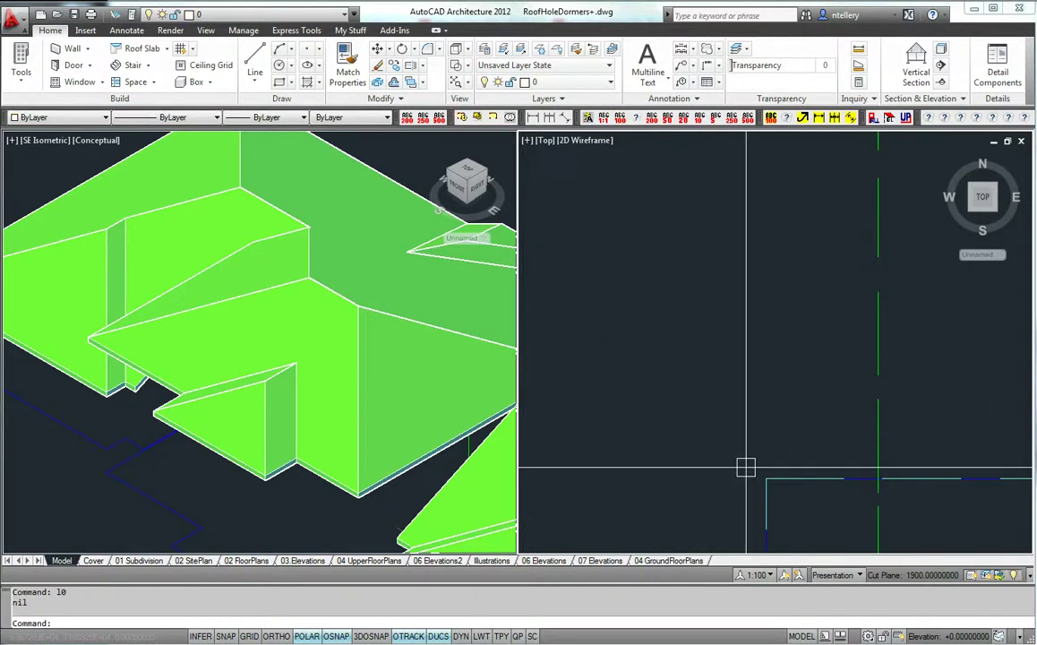
click(447, 417)
text(cvr)
key(Return)
click(362, 456)
key(Escape)
key(Escape)
text(cr)
key(Return)
click(361, 455)
- Draw a circle of radius 50 on the east return's outline corner and trim the roof edge against it to add a vertex
text(c)
key(Return)
click(766, 479)
scroll(775, 487, up, 5)
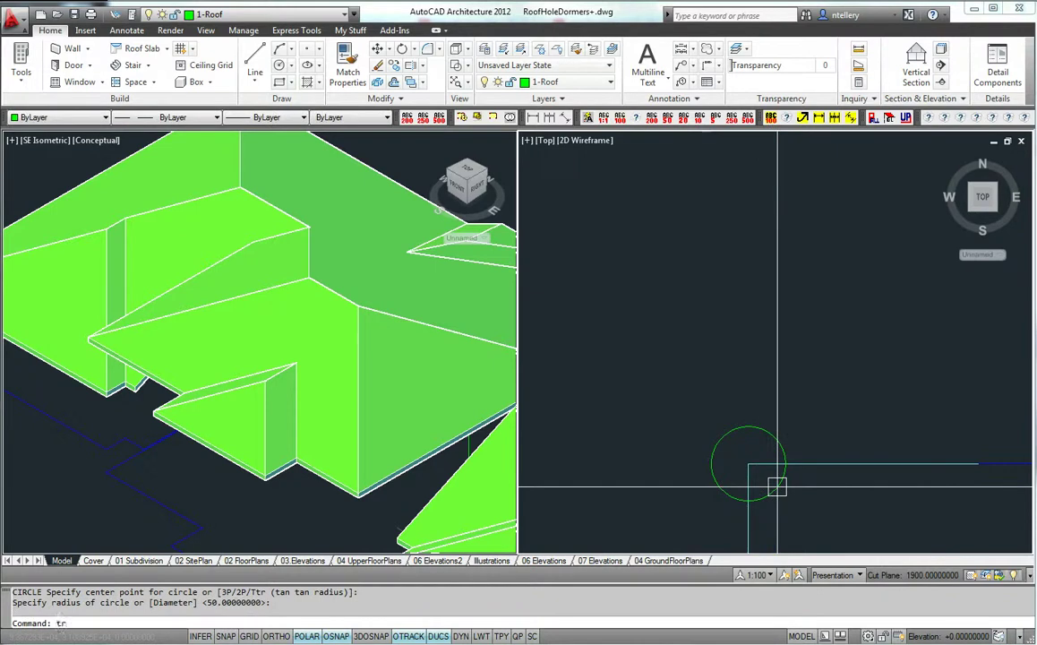
text(tr)
key(Return)
click(775, 488)
key(Return)
click(749, 484)
key(Return)
- Stretch the roof's corner vertex straight north to a point just beyond the construction circle
scroll(762, 481, up, 5)
scroll(763, 492, up, 3)
middle_drag(768, 539, 788, 480)
text(s)
key(Return)
click(775, 531)
click(628, 477)
key(Return)
click(715, 514)
middle_drag(701, 267, 713, 330)
shift+right_click(712, 277)
click(748, 433)
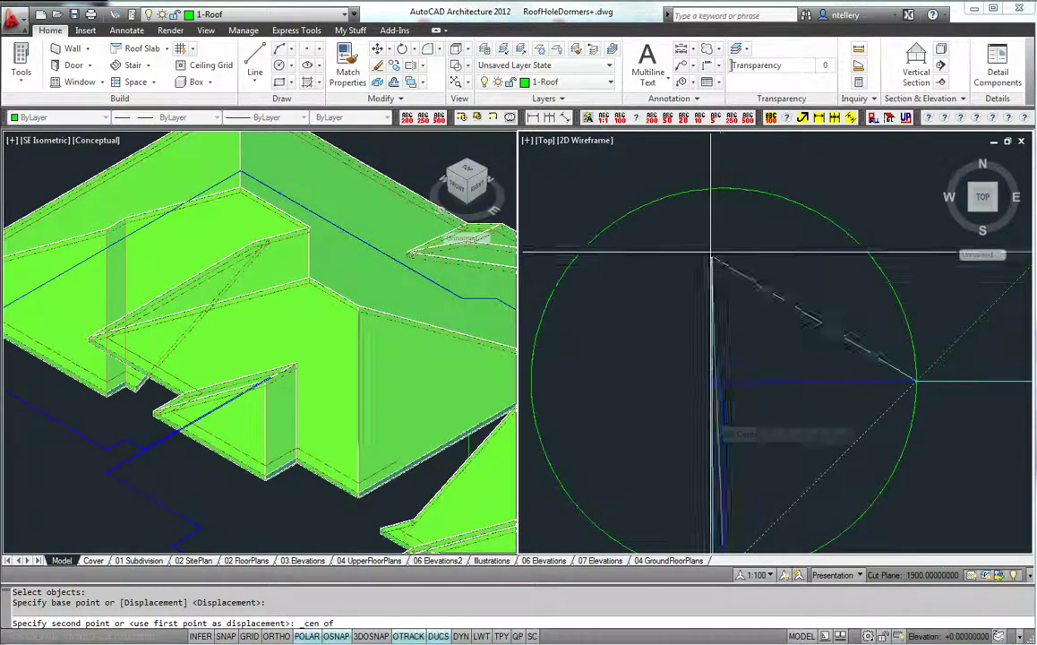
shift+right_click(724, 380)
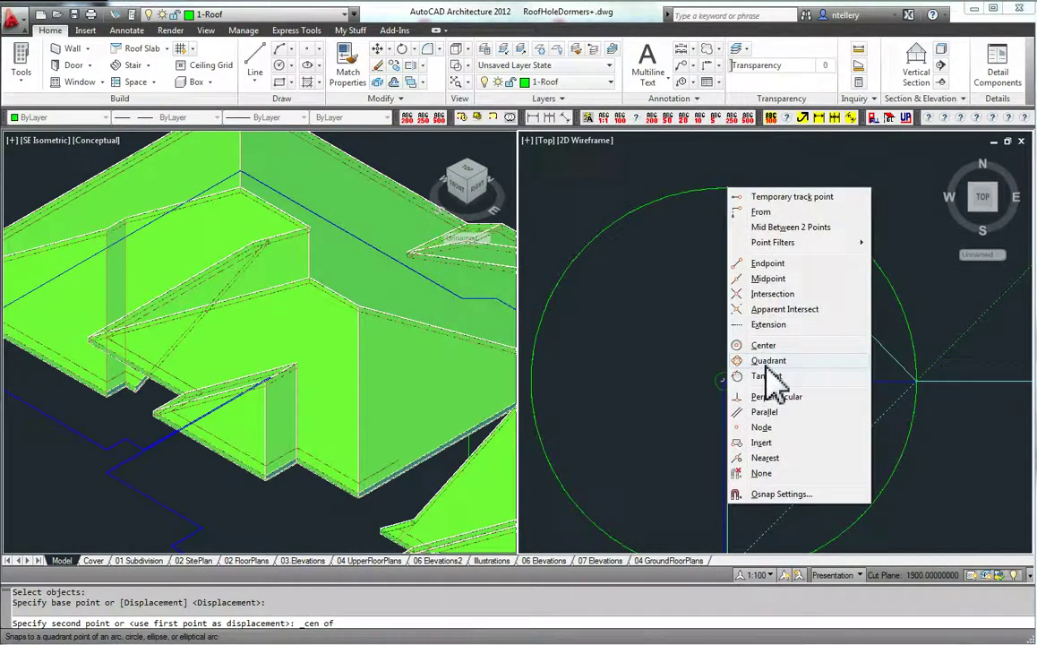
click(754, 361)
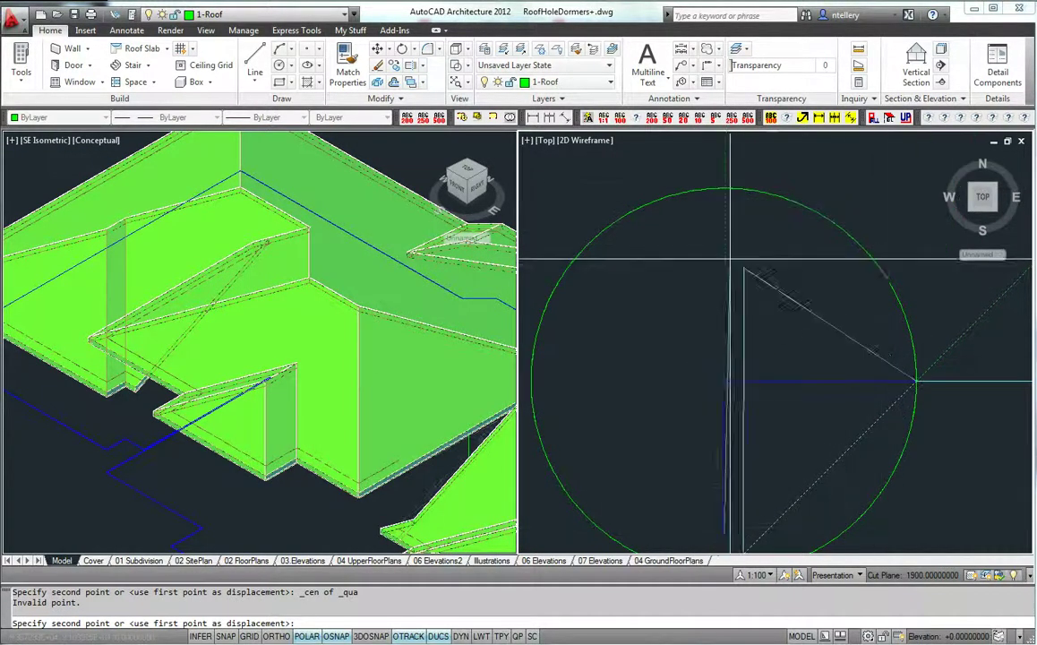
key(Escape)
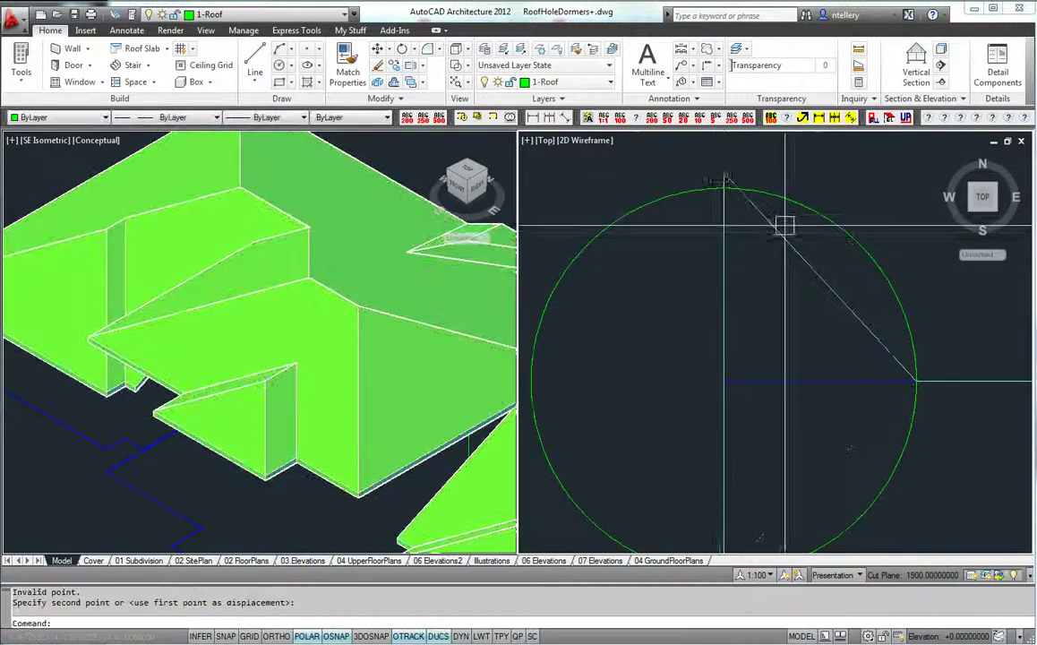
- Draw a second circle of radius 50 on the newly added vertex and trim the diagonal roof edge against it
middle_drag(863, 238, 816, 308)
text(c)
key(Return)
click(816, 425)
text(tr)
key(Return)
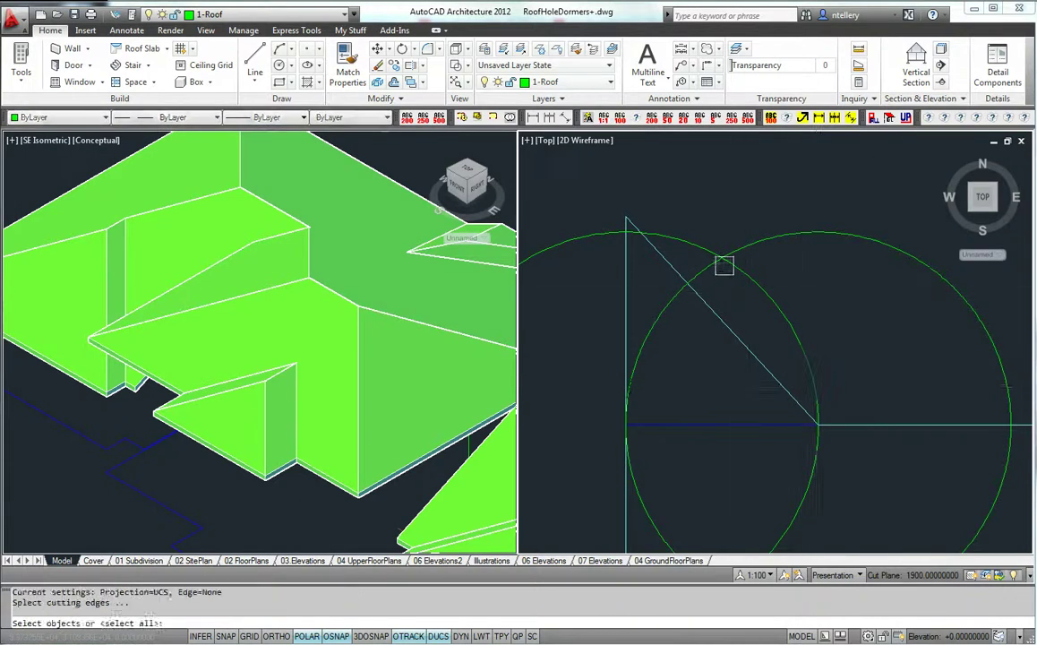
click(752, 245)
key(Return)
click(729, 322)
key(Return)
- Stretch the vertex on the diagonal edge north until it is level with the moved corner vertex
middle_drag(765, 347, 764, 406)
text(s)
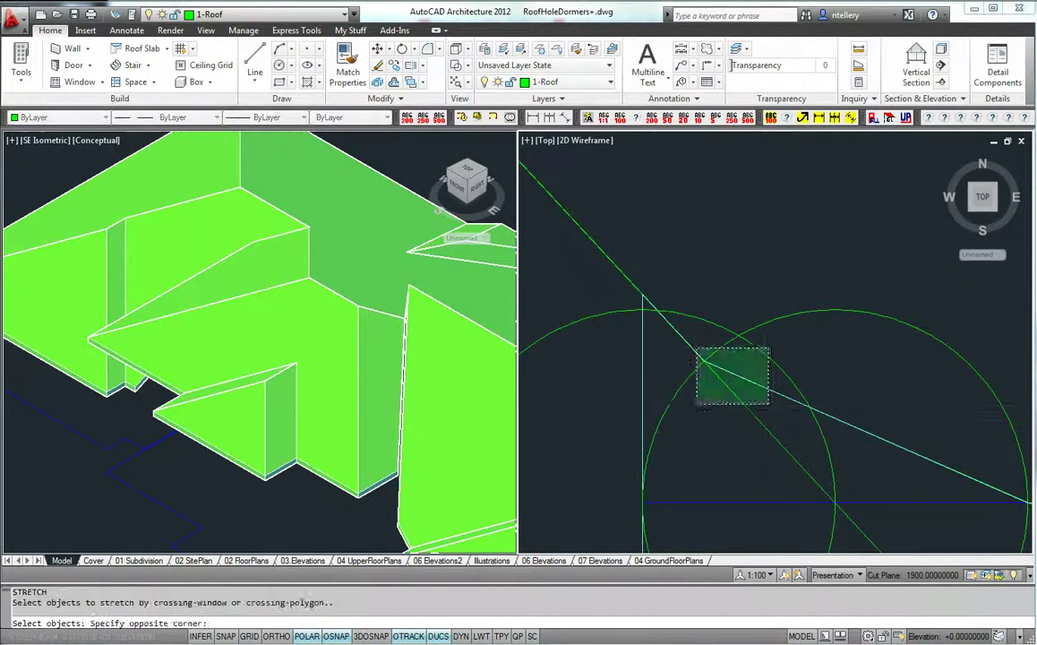
click(697, 350)
key(Return)
click(702, 358)
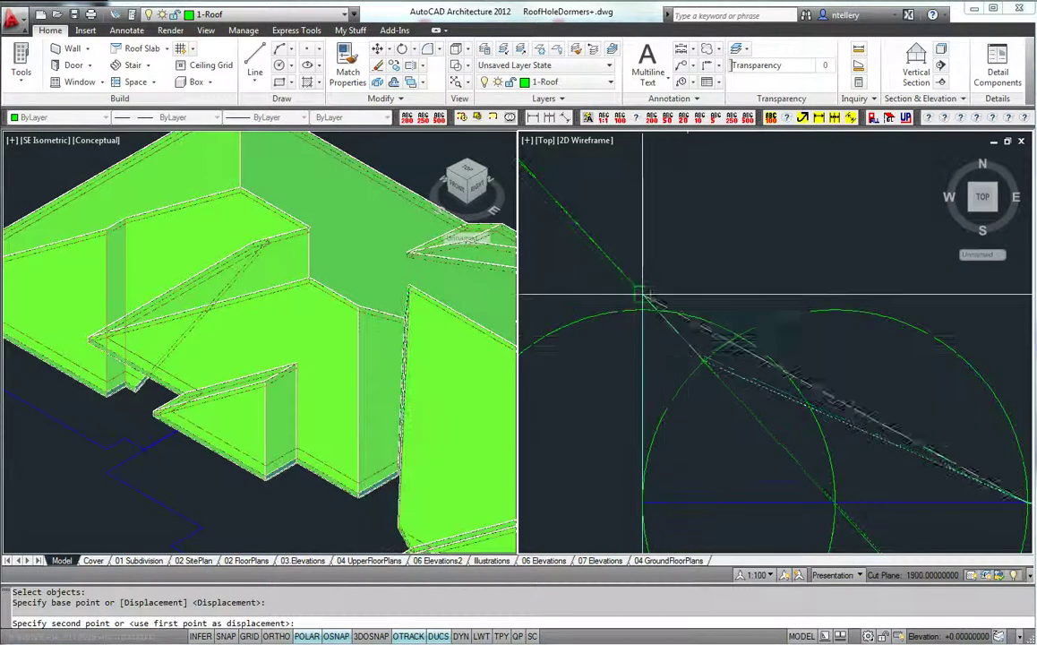
click(700, 297)
key(Return)
scroll(748, 311, up, 2)
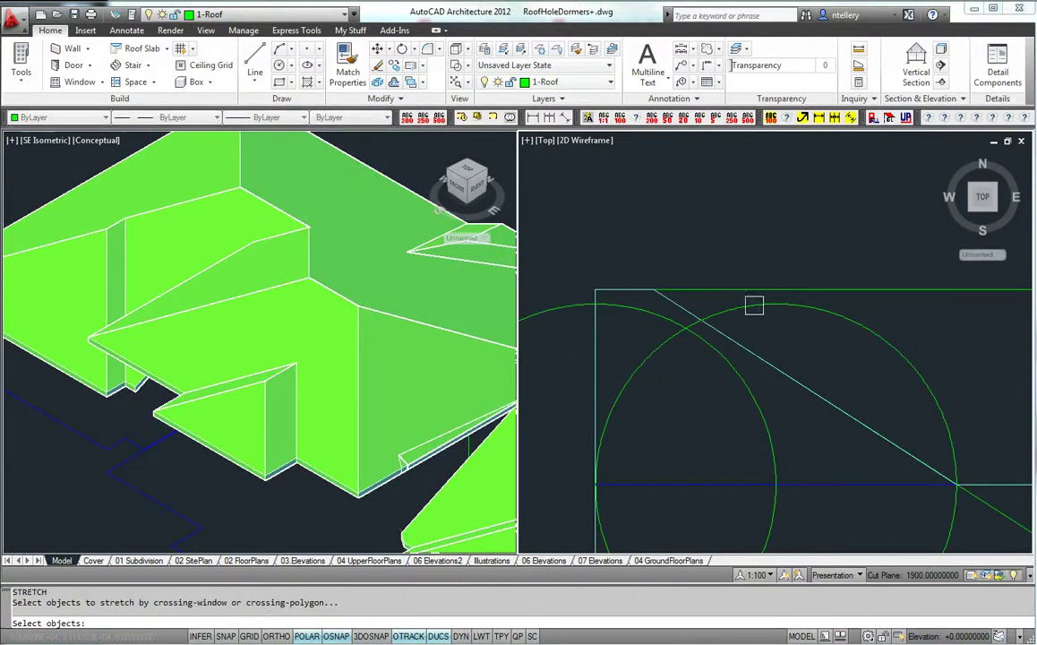
click(609, 263)
key(Return)
click(653, 290)
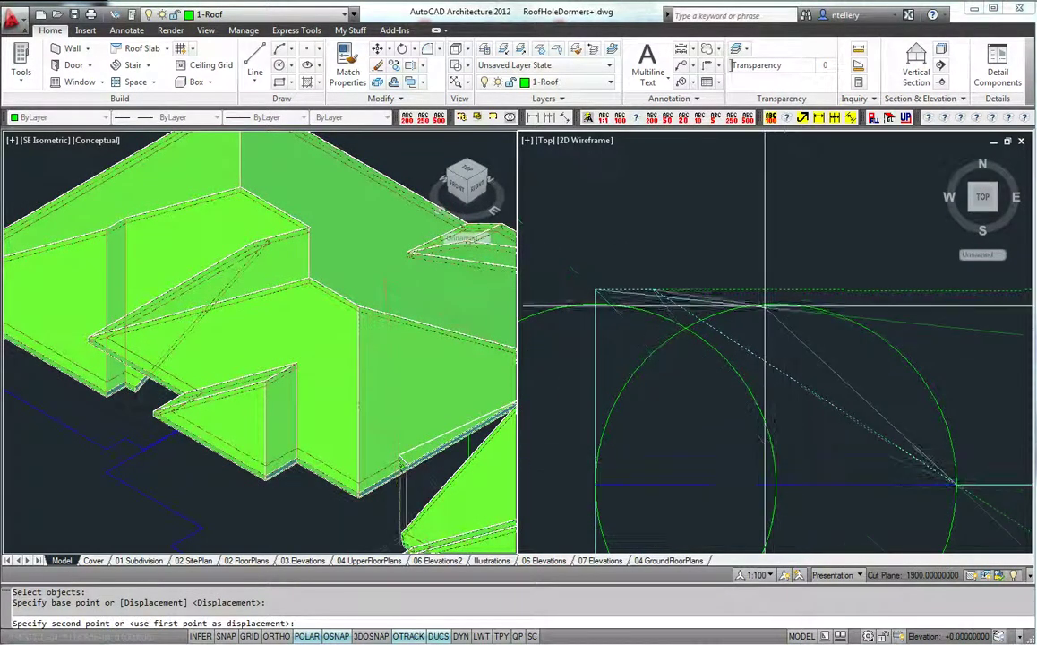
key(Escape)
key(Escape)
- Draw a construction circle of radius 50 centred on the moved corner vertex
text(cc)
key(Return)
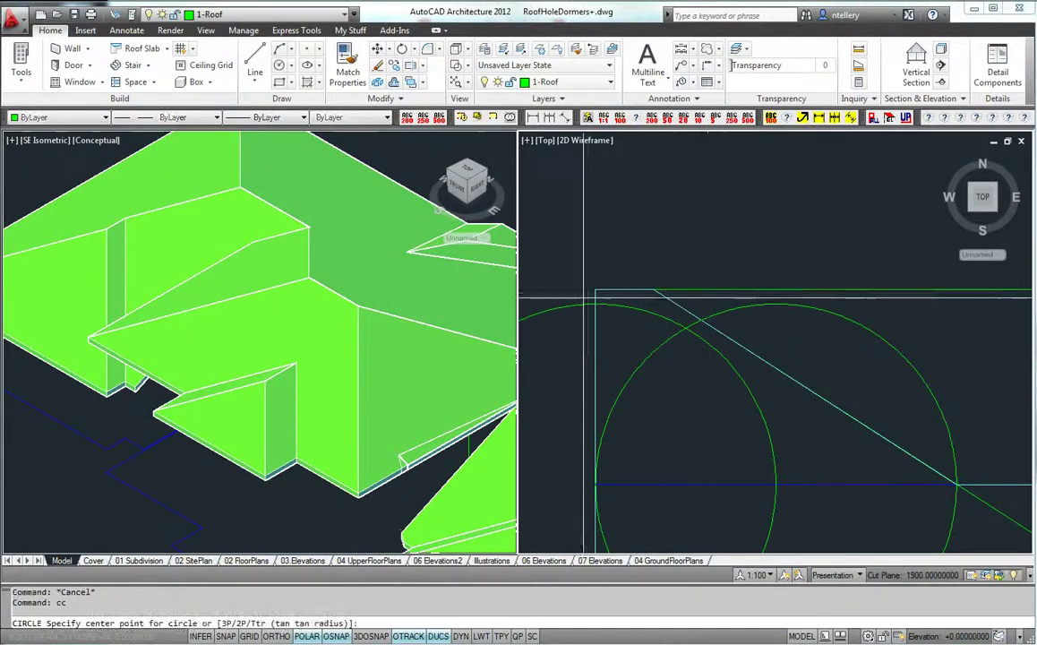
click(594, 289)
key(Return)
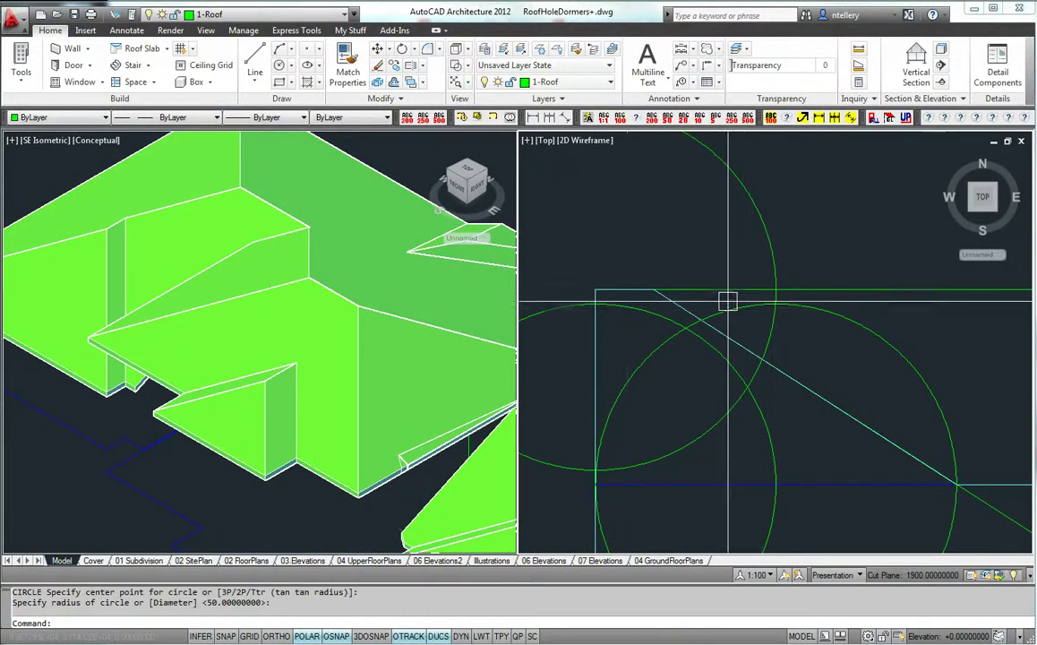
- Stretch the neighbouring upper vertex horizontally to the east quadrant of the circle centred on the corner vertex
text(s)
key(Return)
click(720, 354)
click(602, 261)
key(Return)
click(653, 290)
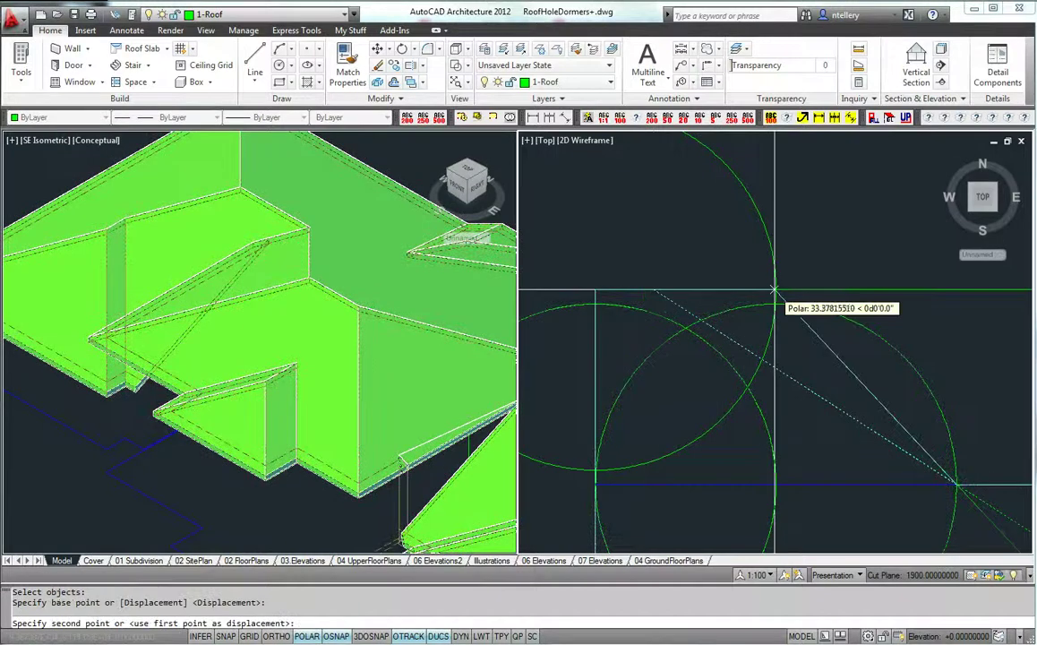
shift+right_click(773, 289)
click(813, 461)
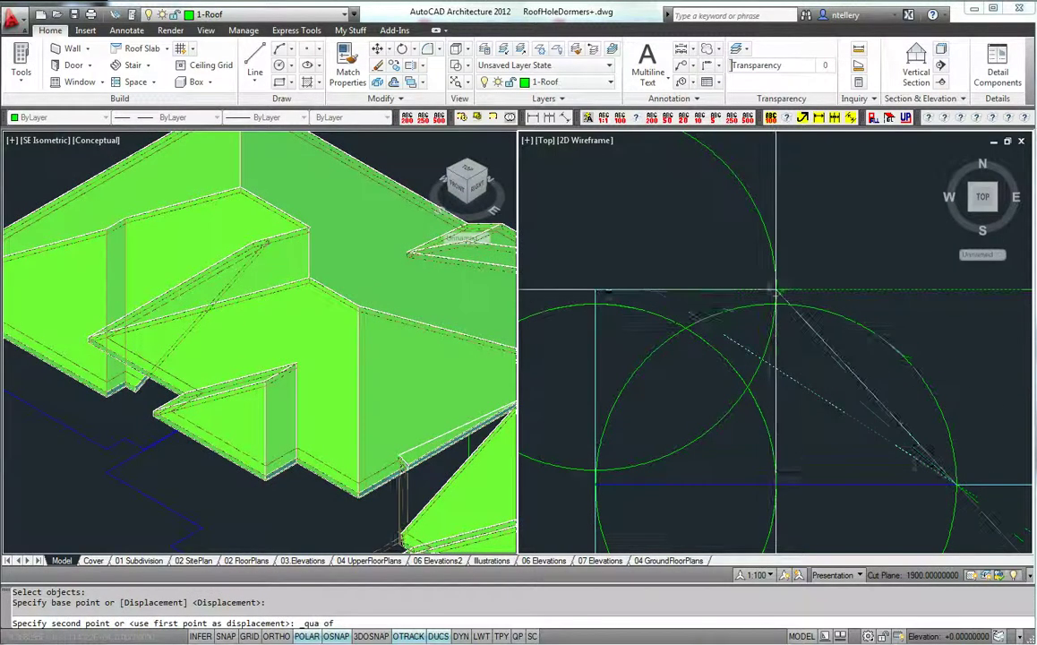
click(775, 290)
- Stretch the vertex at the foot of the diagonal edge west to the first circle's quadrant, squaring up a 50-wide return
key(Return)
click(1006, 516)
click(946, 474)
key(Return)
click(956, 484)
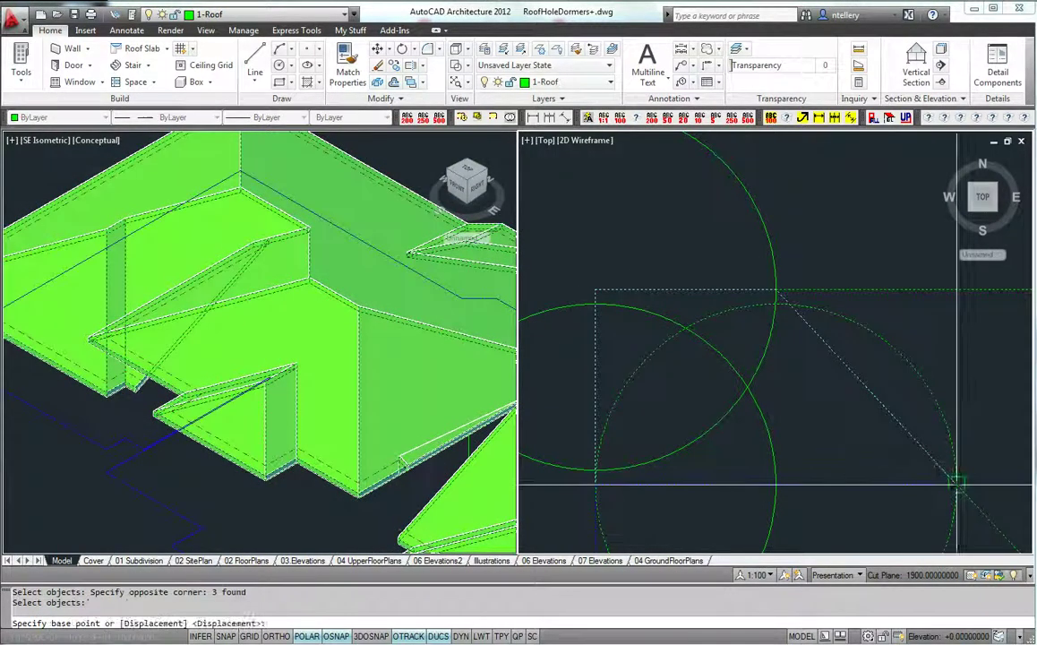
click(775, 485)
scroll(829, 356, down, 3)
key(Escape)
- Erase the three construction circles around the narrow return
text(e)
key(Return)
click(673, 380)
click(566, 280)
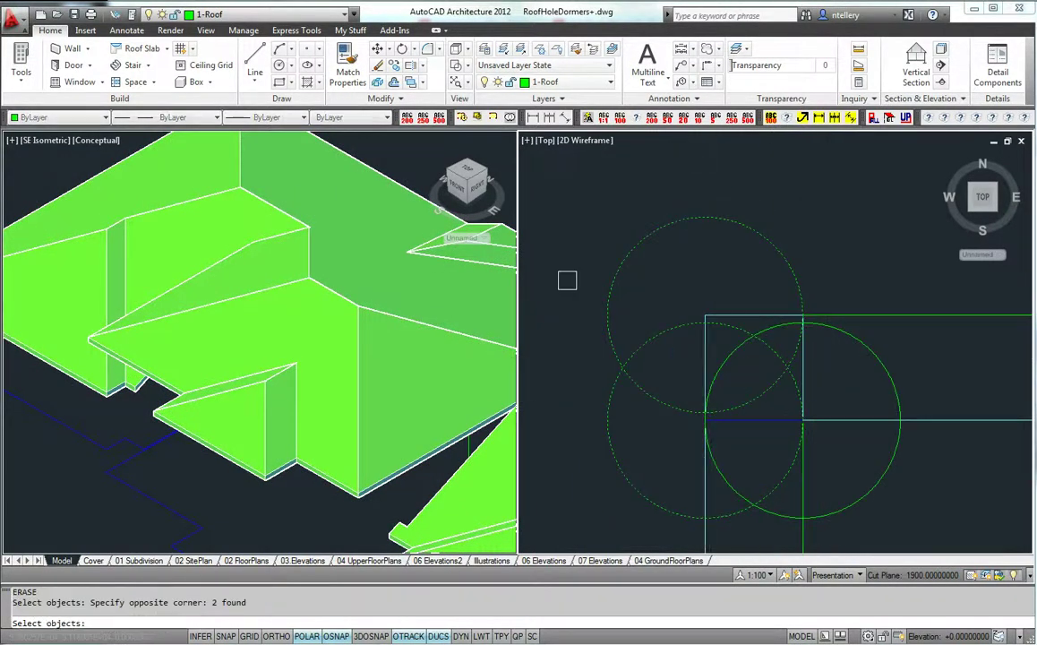
key(Return)
key(Return)
click(756, 342)
key(Return)
- Stretch the two end vertices of the narrow return north, extending it along the front wing's east side like its western counterpart
scroll(773, 435, down, 3)
text(s)
key(Return)
click(812, 396)
click(698, 349)
key(Return)
scroll(735, 465, down, 4)
click(798, 413)
middle_drag(810, 243, 805, 351)
click(791, 241)
scroll(792, 240, down, 3)
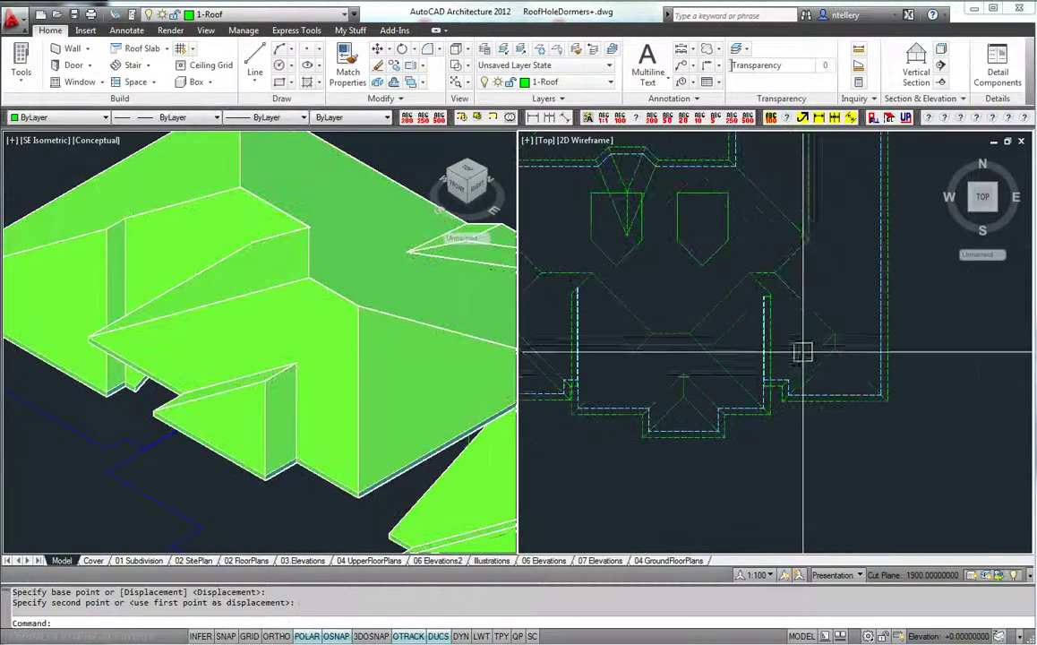
- Check the height, overhang and face slope of the roof edge at the foot of the extended return
scroll(763, 373, up, 5)
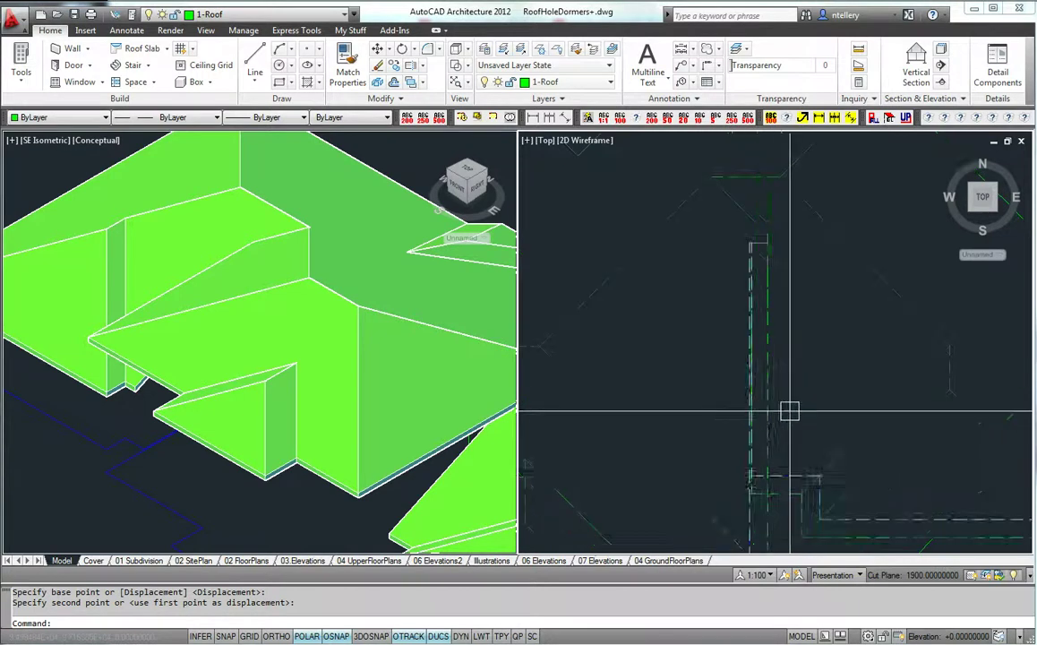
click(758, 438)
right_click(760, 438)
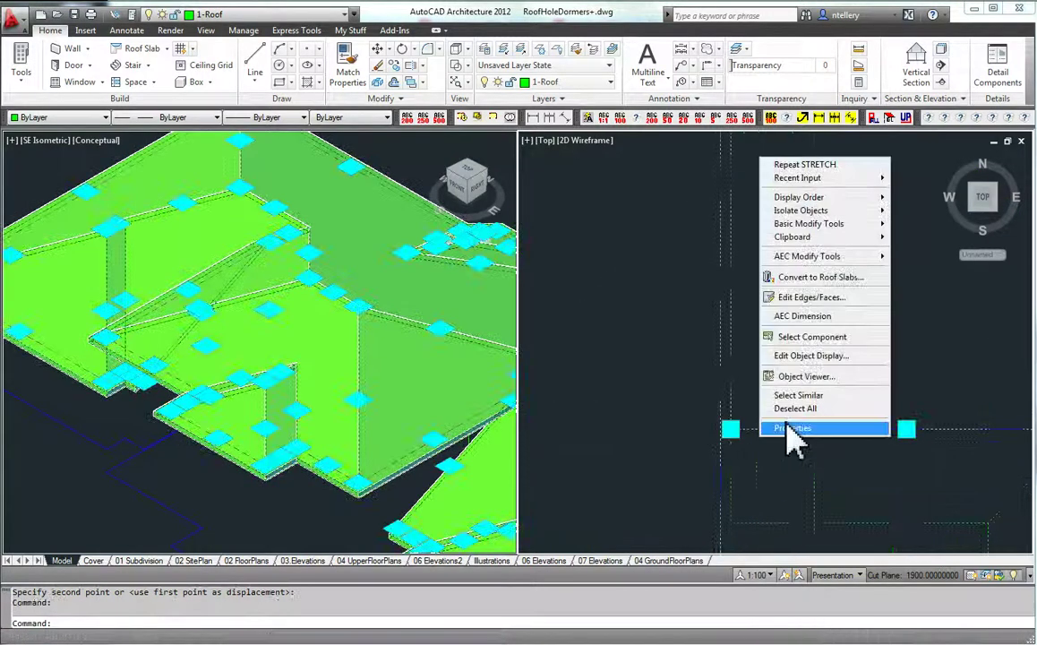
click(806, 296)
key(Return)
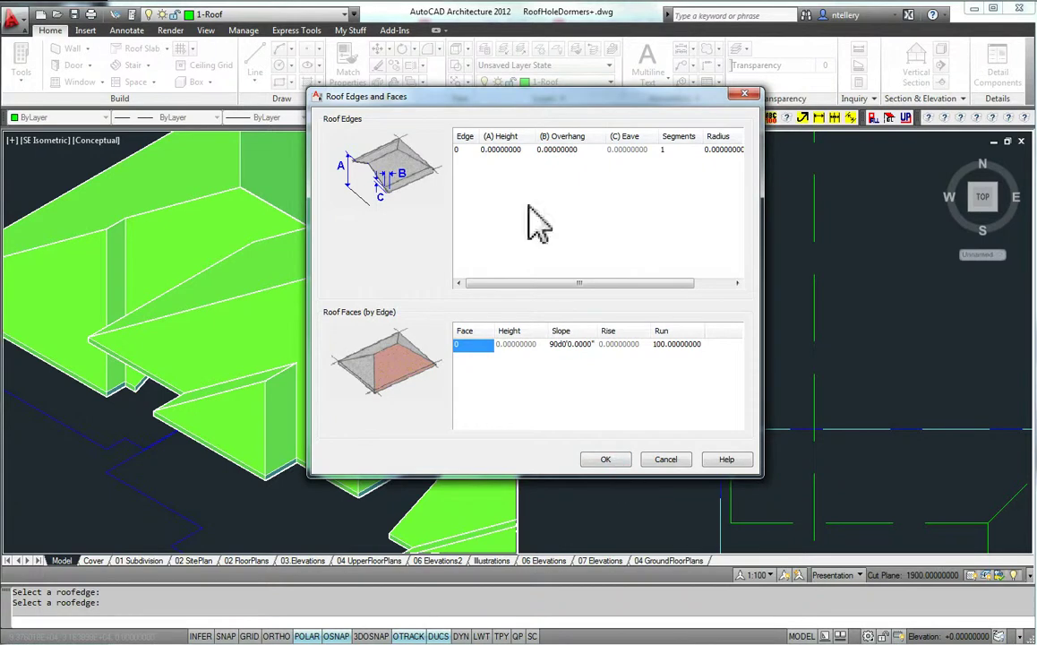
click(606, 459)
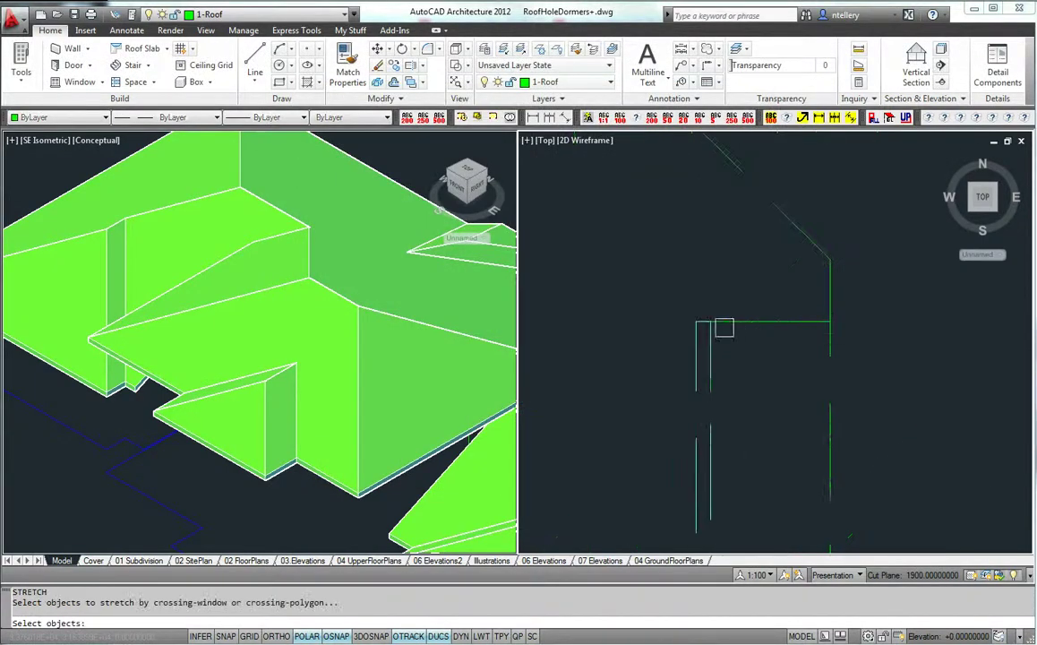
- Stretch the east vertex at the narrow return's north end 50 southward so the end edge becomes angled
scroll(714, 331, up, 4)
key(Escape)
key(Return)
click(712, 376)
click(672, 342)
scroll(673, 340, down, 3)
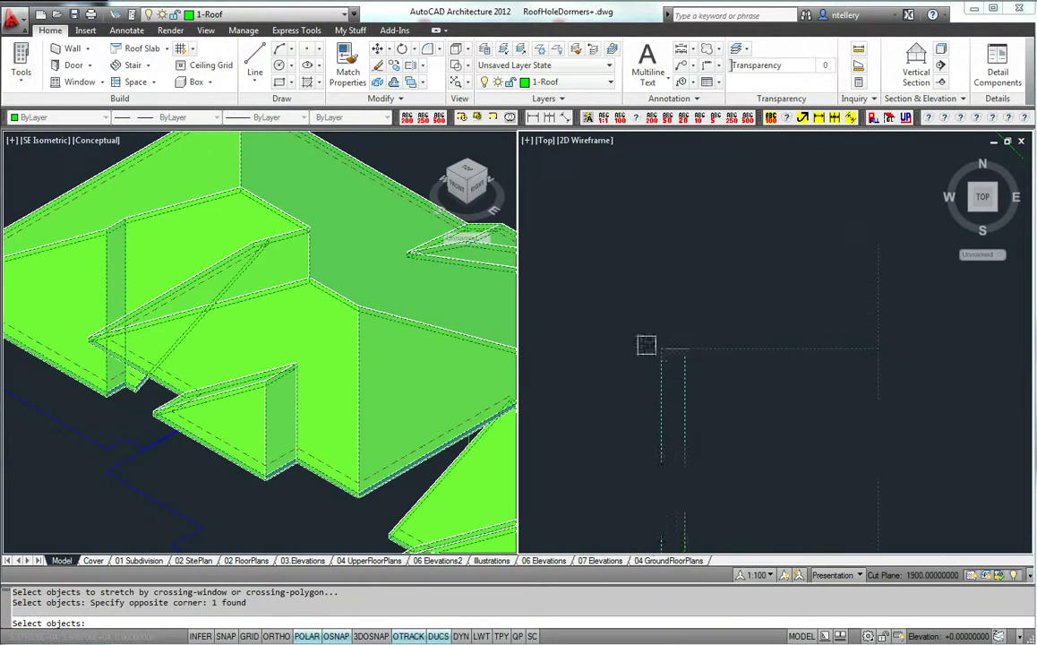
key(Return)
click(711, 367)
text(50)
key(Return)
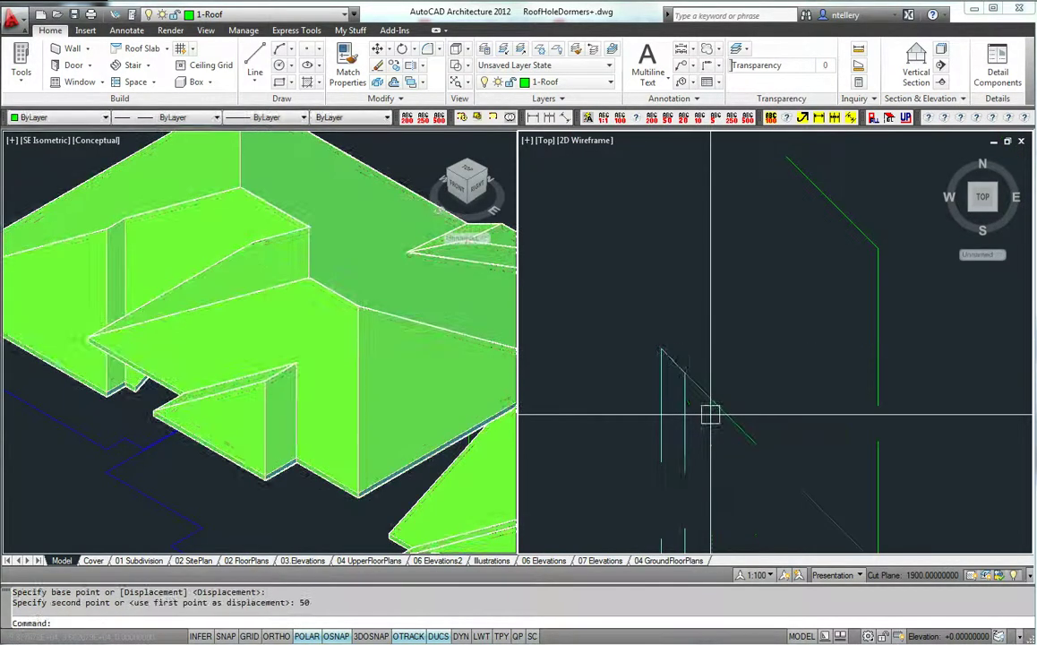
- Stretch the angled end of the narrow return farther north, up close to the roof's hip line
scroll(711, 416, down, 3)
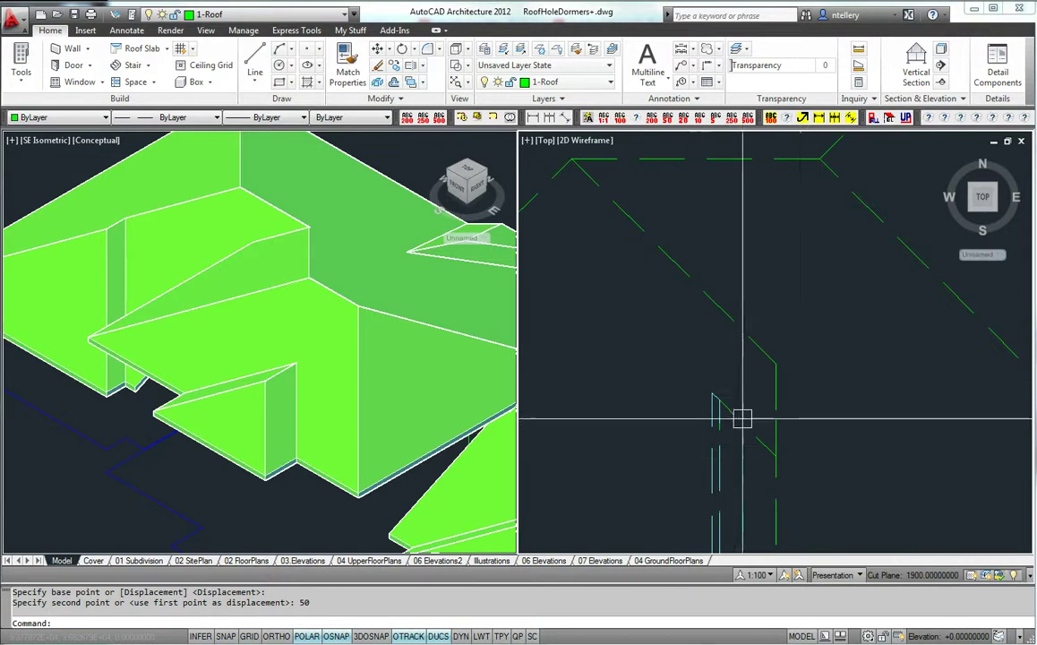
key(Return)
click(804, 435)
click(704, 377)
key(Return)
click(791, 417)
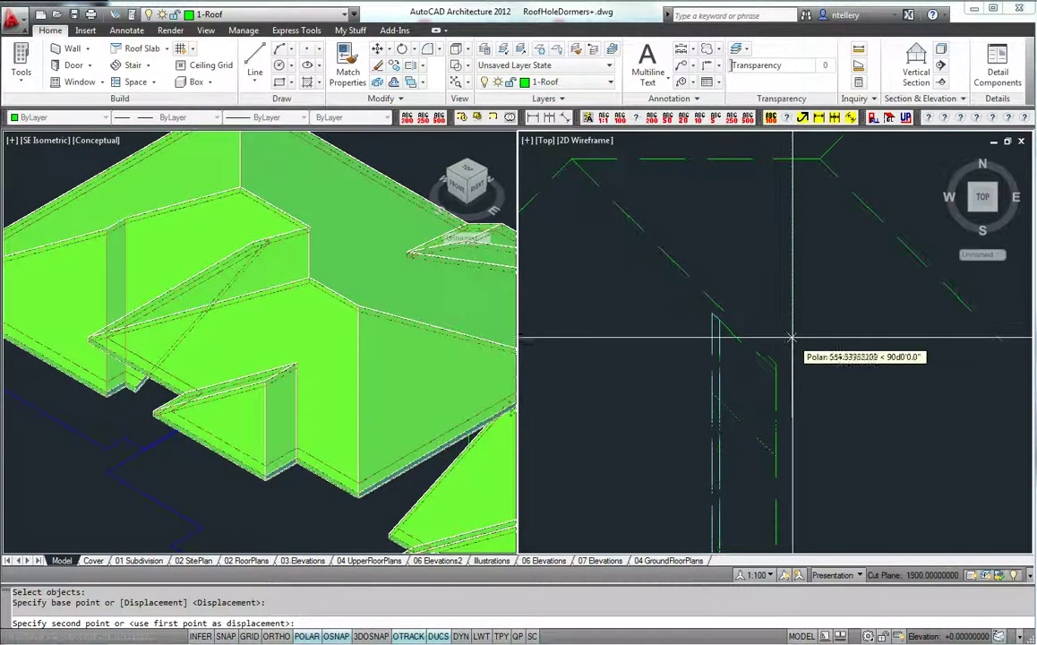
click(791, 326)
scroll(800, 409, down, 7)
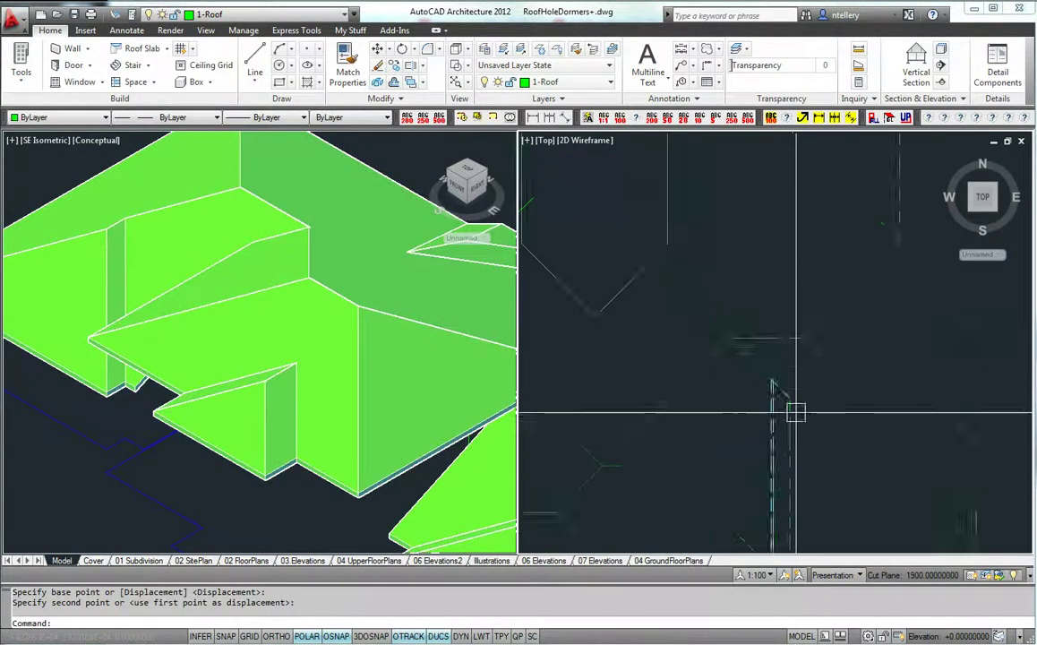
middle_drag(884, 488, 919, 445)
scroll(861, 476, down, 3)
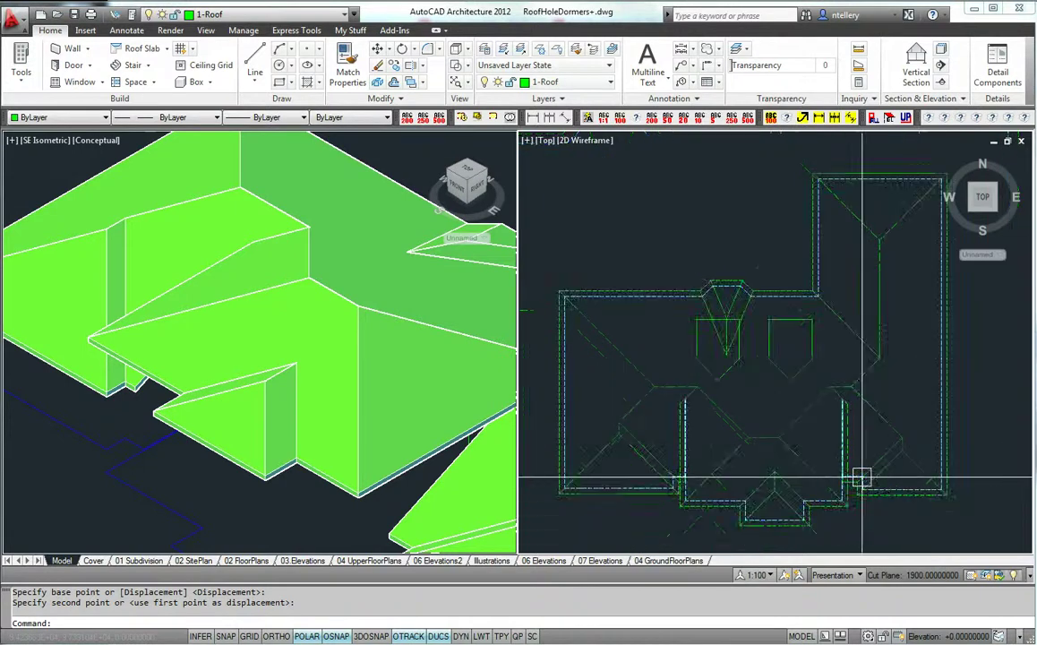
- Stretch the angled end of the eastern narrow return about 13 farther north, bringing it up to the roof's hip line
click(202, 425)
scroll(201, 425, down, 3)
middle_drag(244, 406, 285, 393)
scroll(392, 394, up, 3)
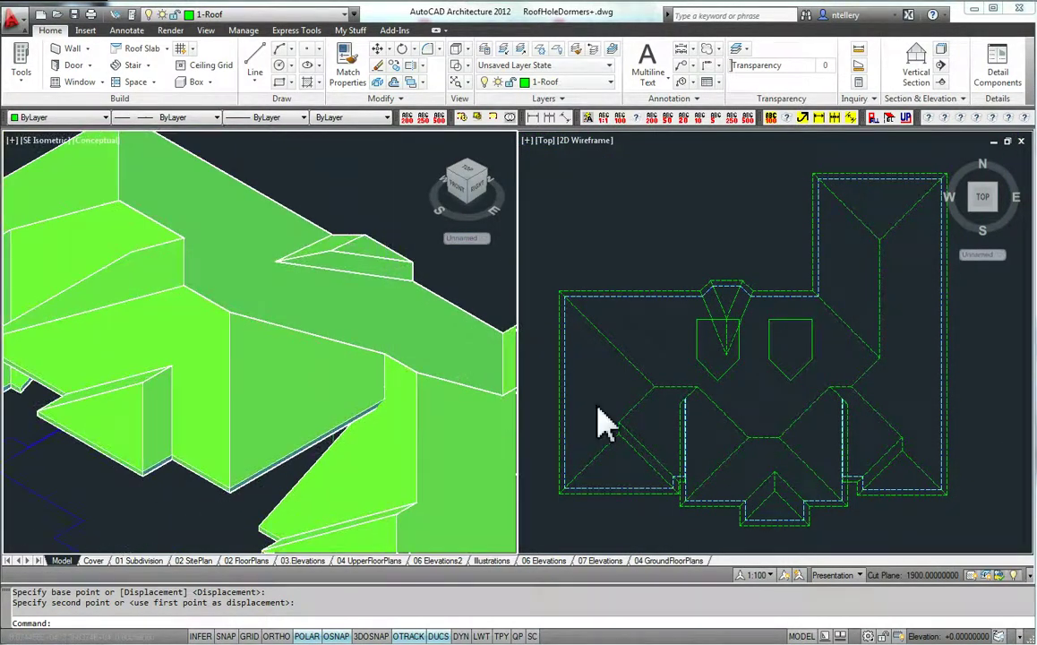
scroll(656, 425, up, 8)
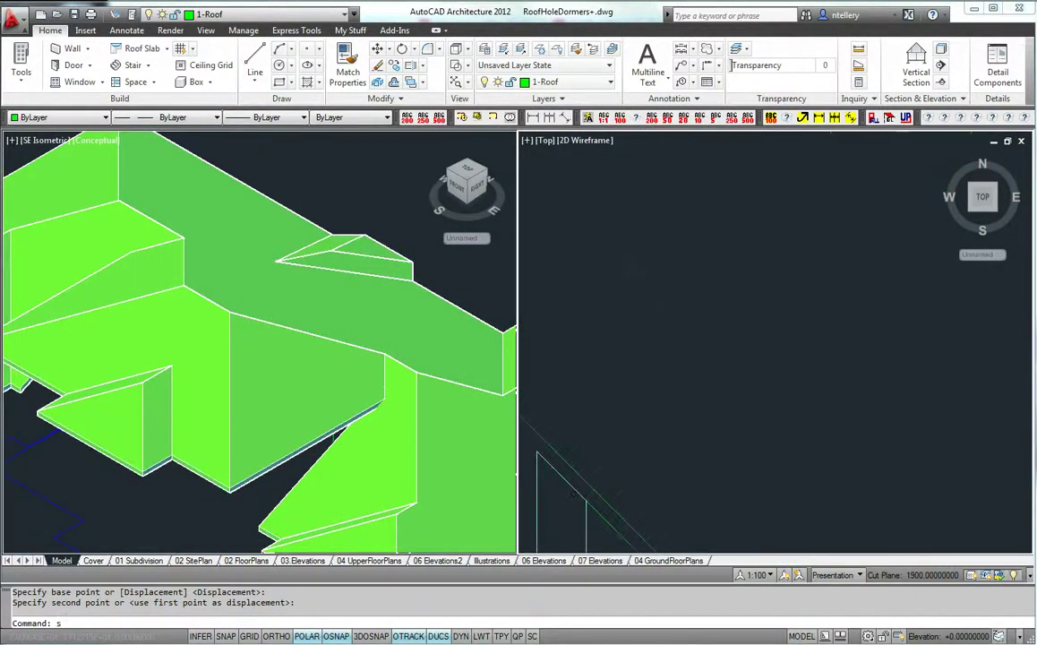
key(space)
click(760, 526)
click(533, 434)
key(space)
click(589, 410)
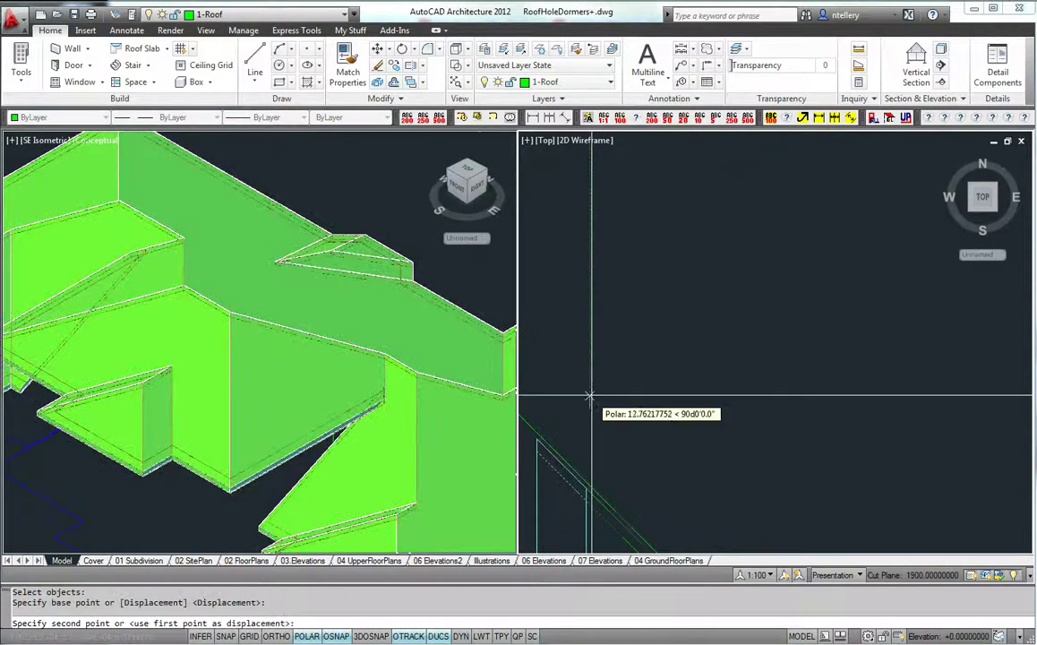
click(589, 391)
scroll(716, 430, down, 8)
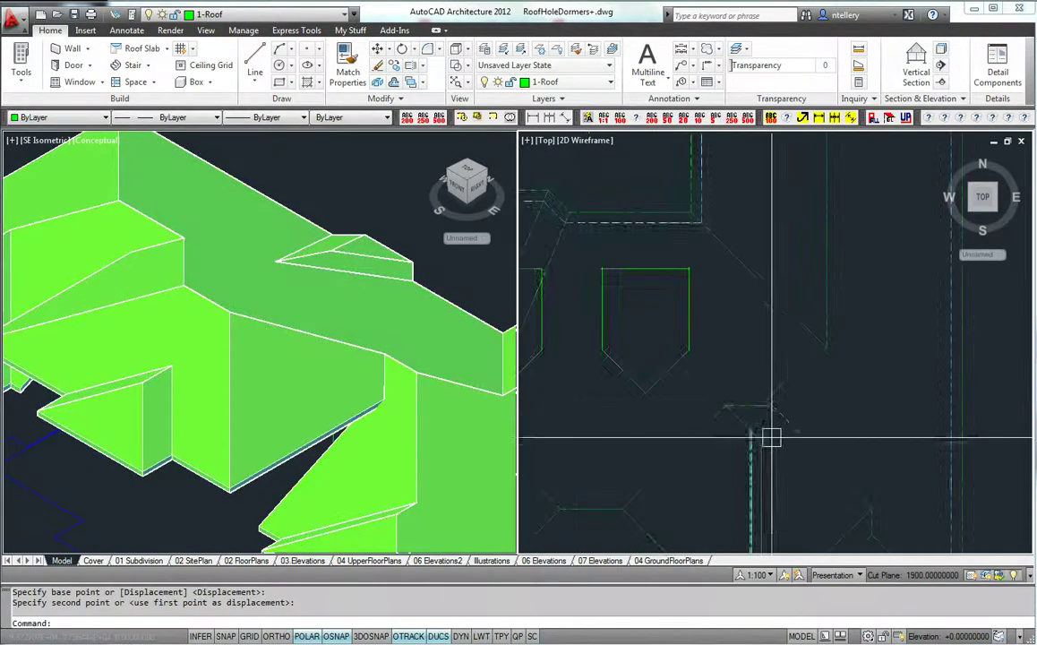
- Add a roof object over the eastern dormer outline by tracing its five corners
middle_drag(785, 454, 861, 444)
scroll(871, 420, down, 3)
middle_drag(662, 382, 688, 389)
text(arf)
key(Return)
scroll(804, 332, up, 4)
click(756, 336)
click(756, 412)
click(796, 451)
click(837, 413)
click(837, 337)
key(Return)
- Move the north end of the dormer roof's ridge onto its north edge to form a gable
click(817, 355)
click(797, 375)
click(796, 337)
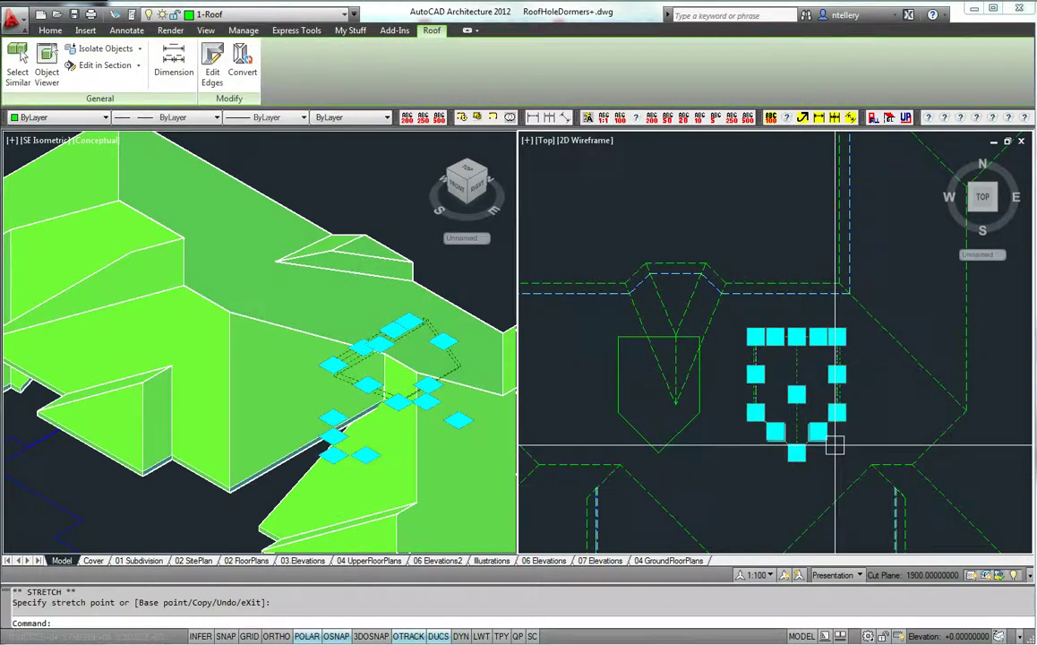
key(Escape)
key(Escape)
text(co)
key(Return)
click(832, 352)
key(Return)
key(Escape)
- Set the eastern dormer roof's edge cut to Plumb
click(846, 348)
click(712, 381)
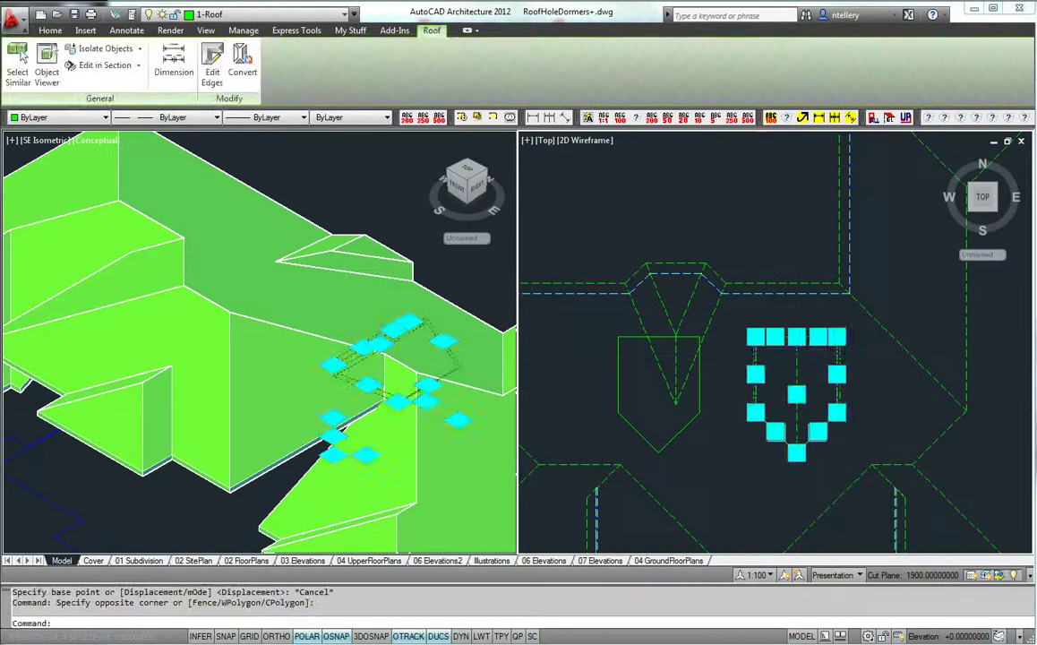
key(ctrl+1)
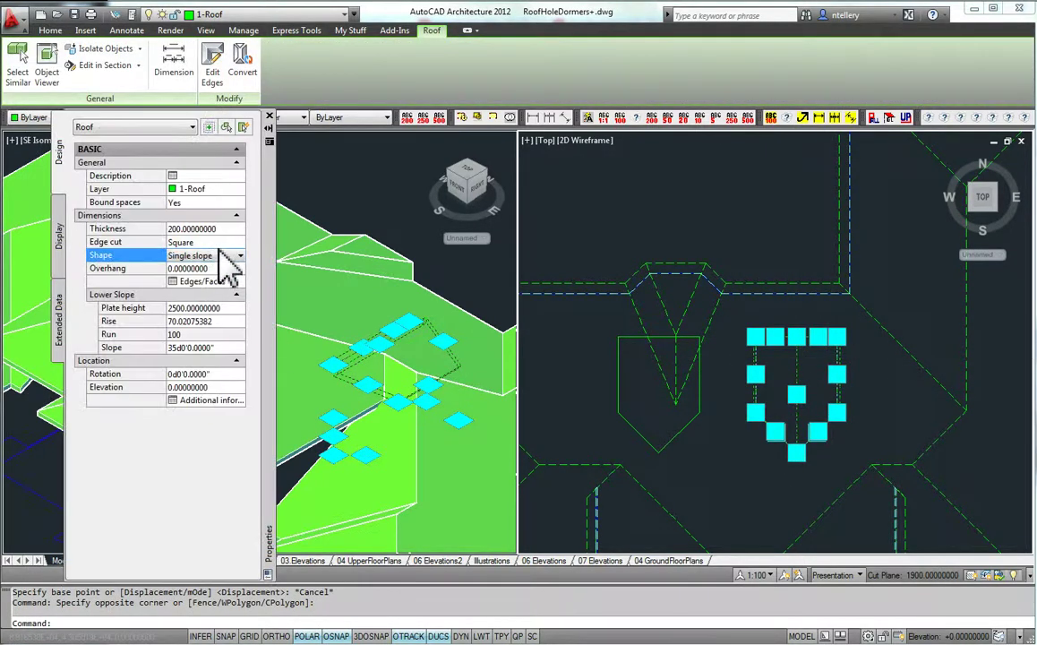
click(210, 240)
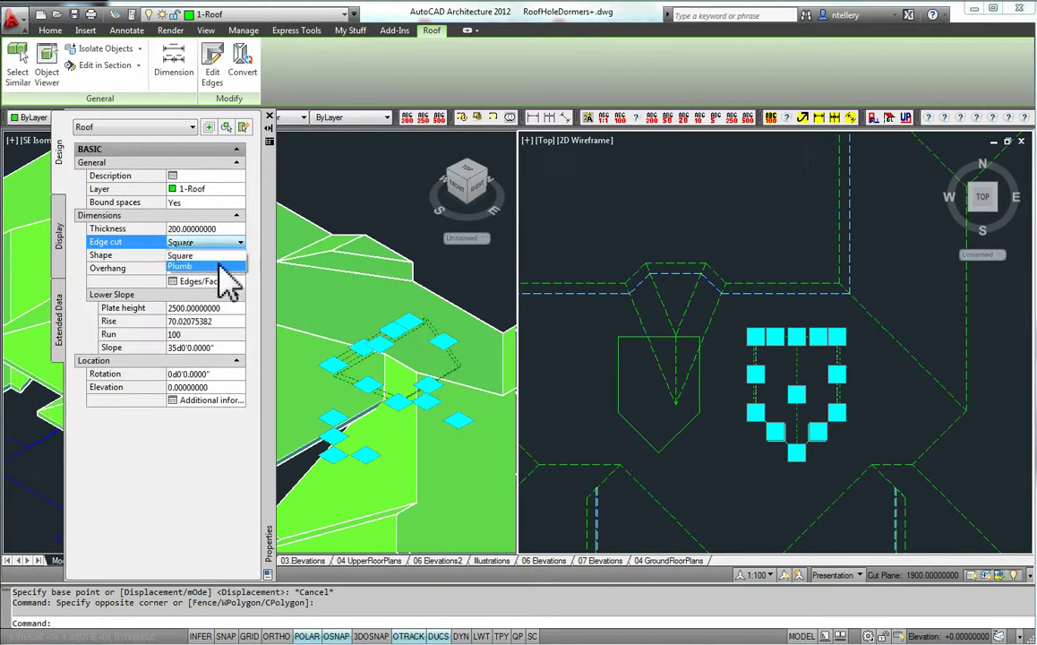
click(219, 265)
key(Escape)
- Copy the eastern dormer roof onto the western dormer outline, matching their northeast corners
text(c)
key(Return)
click(803, 360)
click(750, 338)
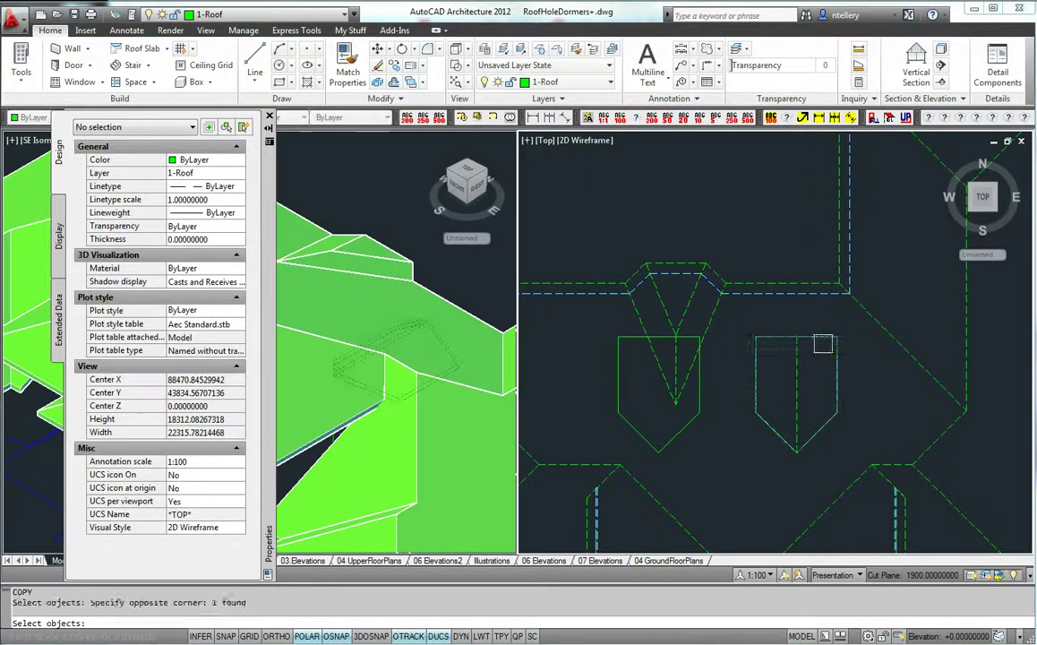
key(Return)
click(837, 337)
click(699, 336)
key(Return)
- Set the plate height of both dormer roofs to 6000
click(651, 410)
click(794, 417)
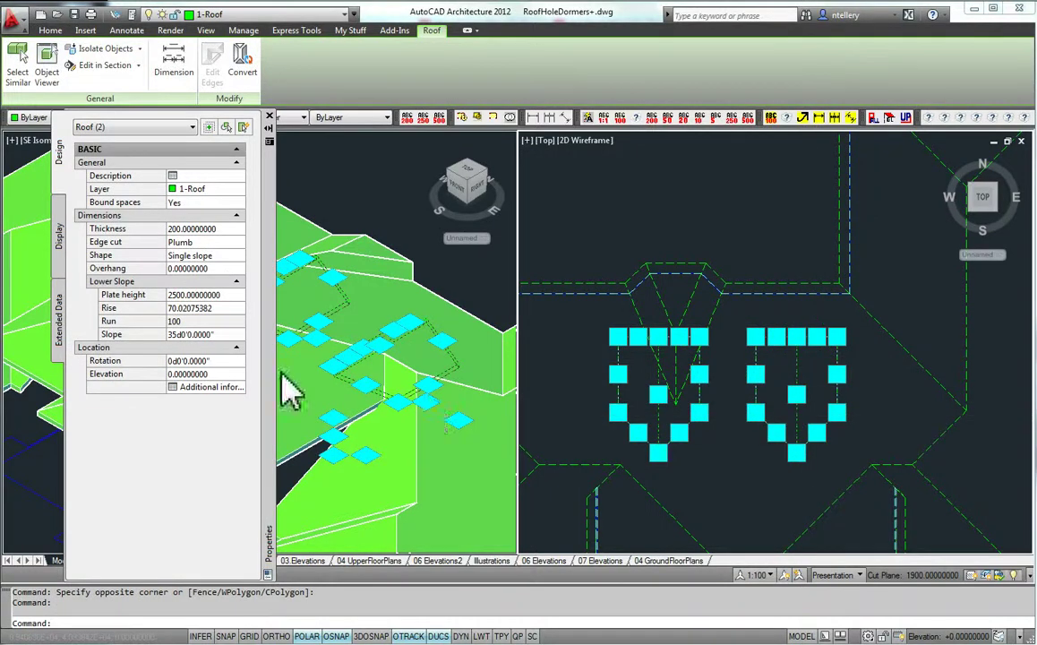
text(60)
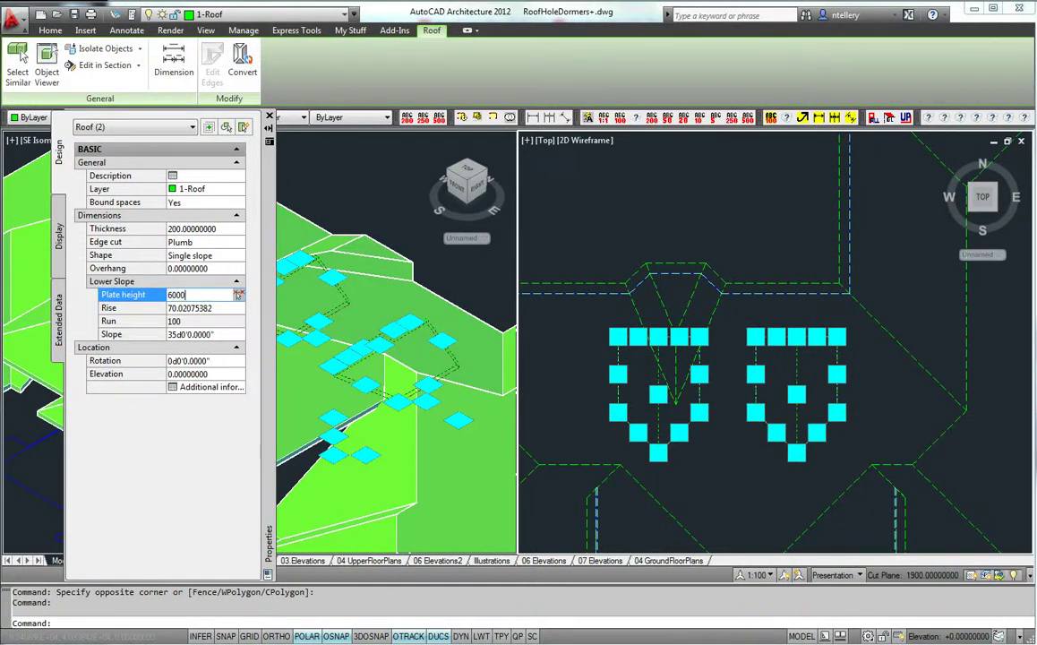
text(00)
click(215, 308)
scroll(821, 391, down, 4)
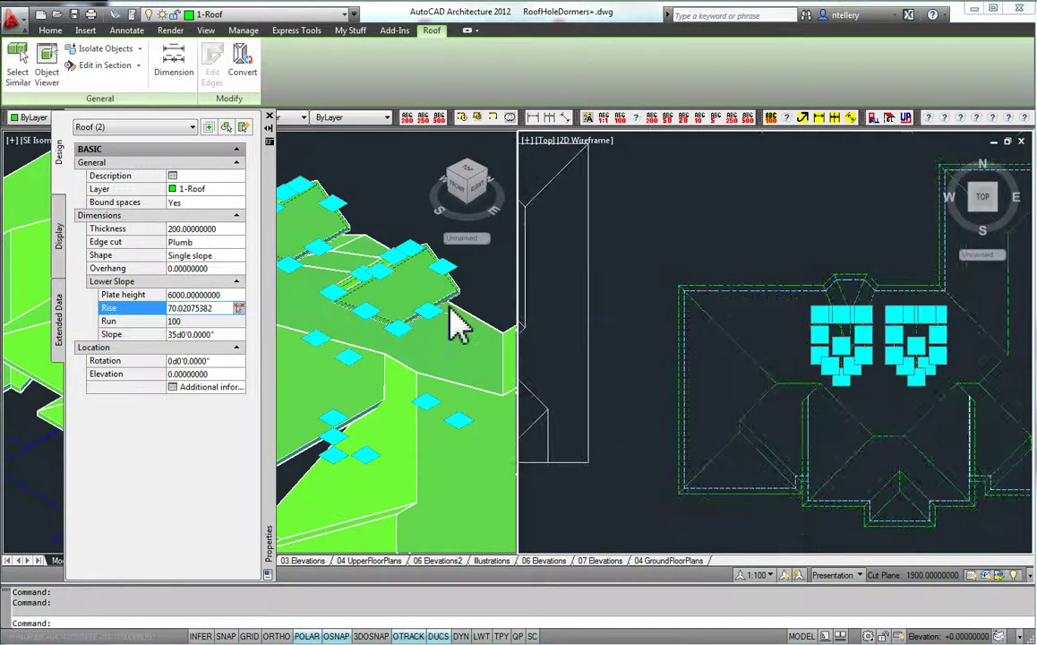
click(448, 306)
scroll(449, 307, down, 4)
scroll(411, 301, up, 4)
key(Escape)
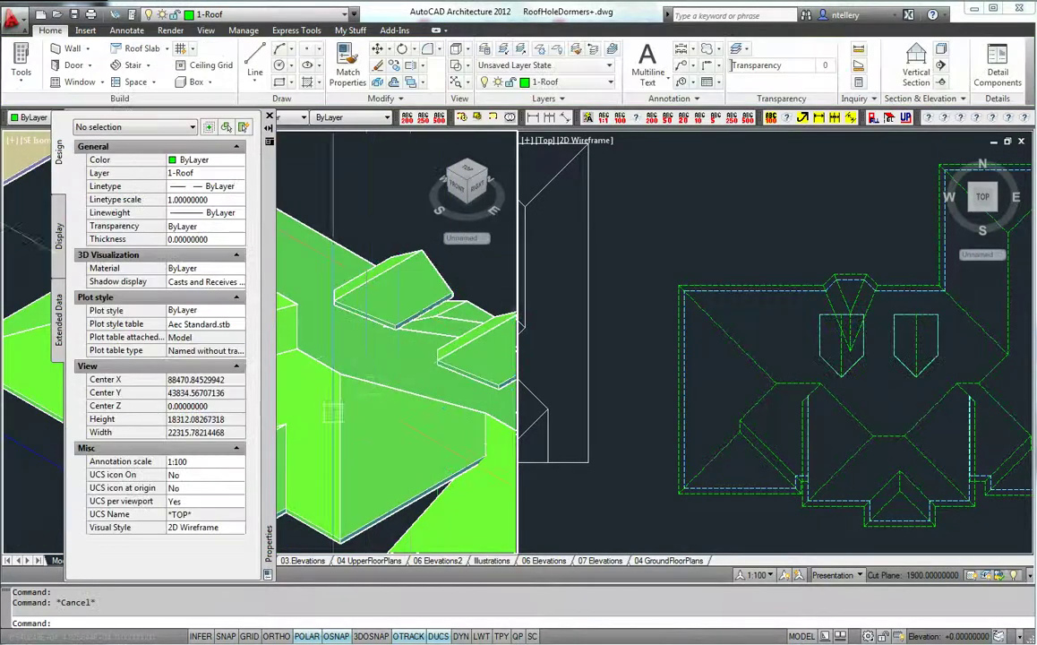
- Examine how the dormer roofs' eaves sit relative to the main roof, including the eastern dormer and main roof in the Object Viewer
scroll(358, 314, up, 5)
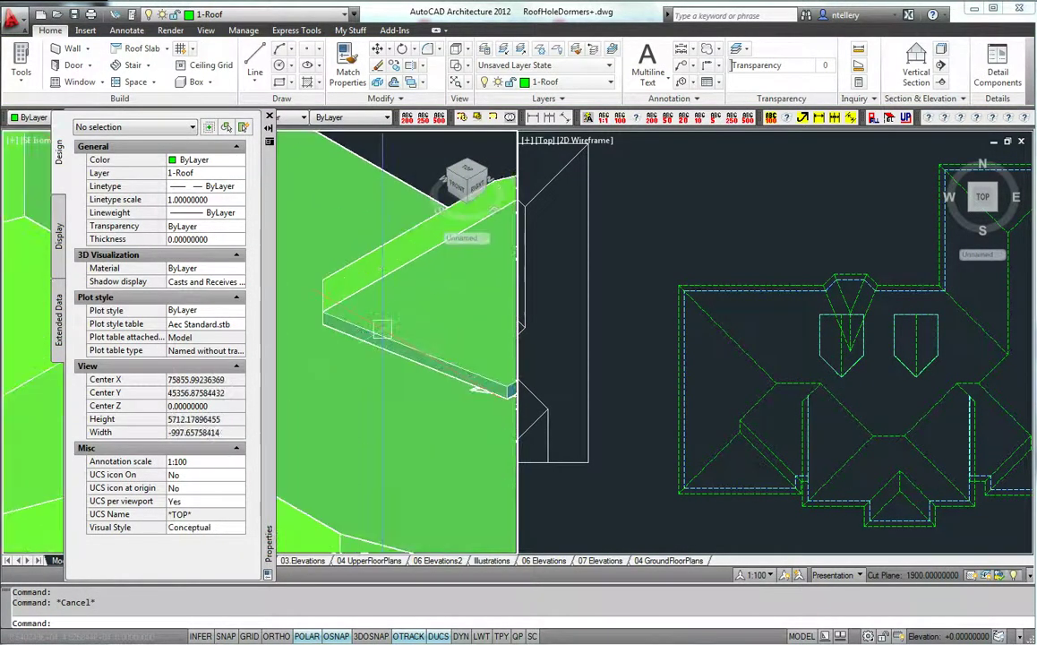
click(895, 376)
scroll(895, 376, up, 5)
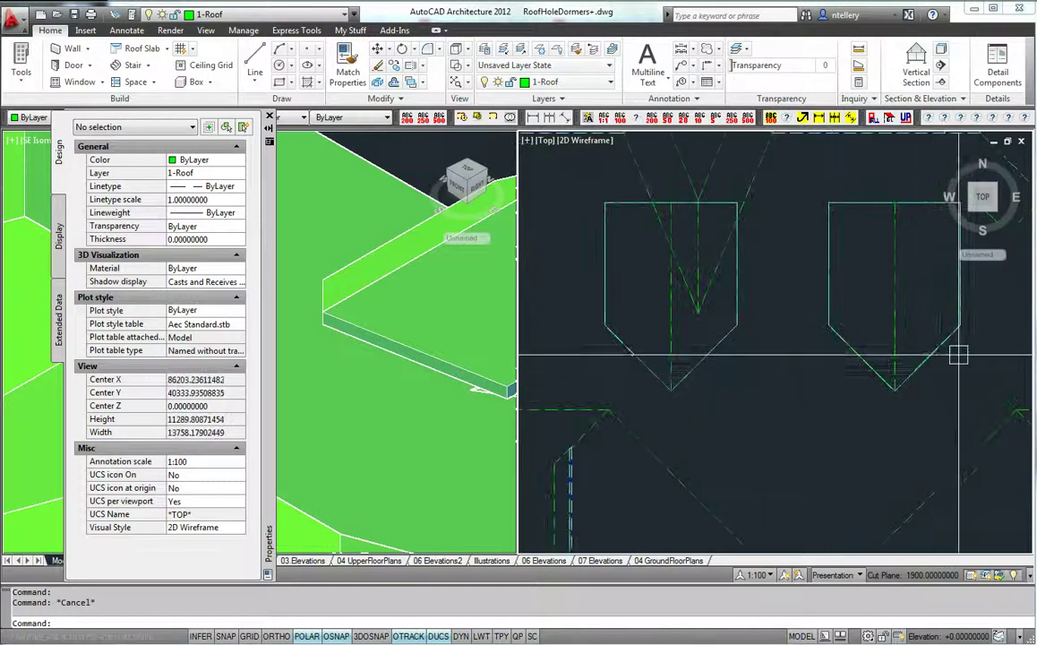
click(398, 334)
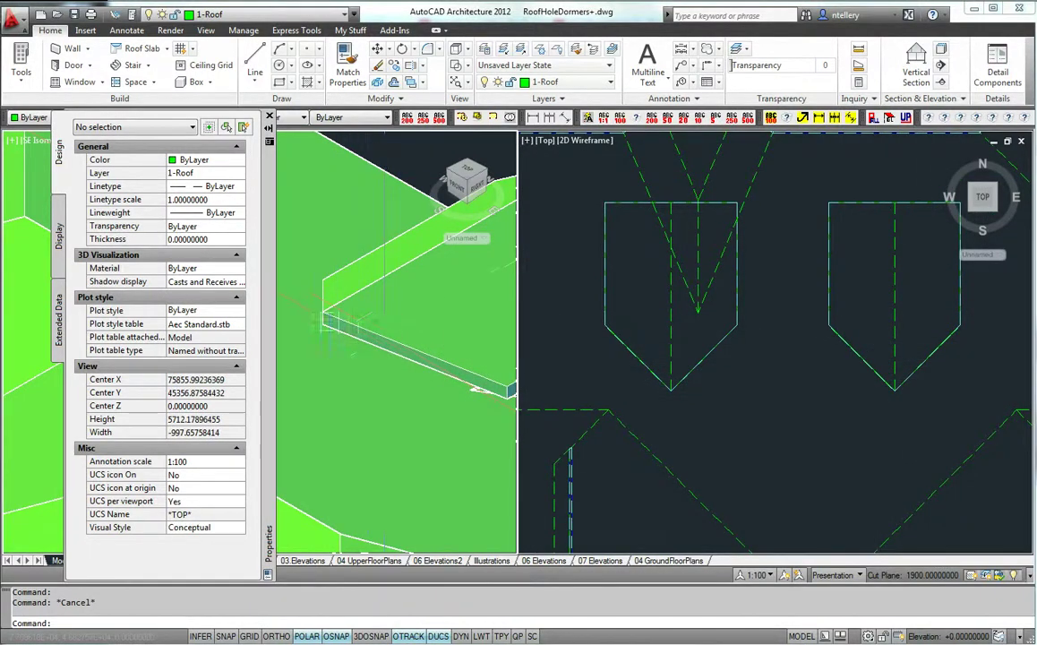
click(598, 394)
scroll(806, 420, down, 3)
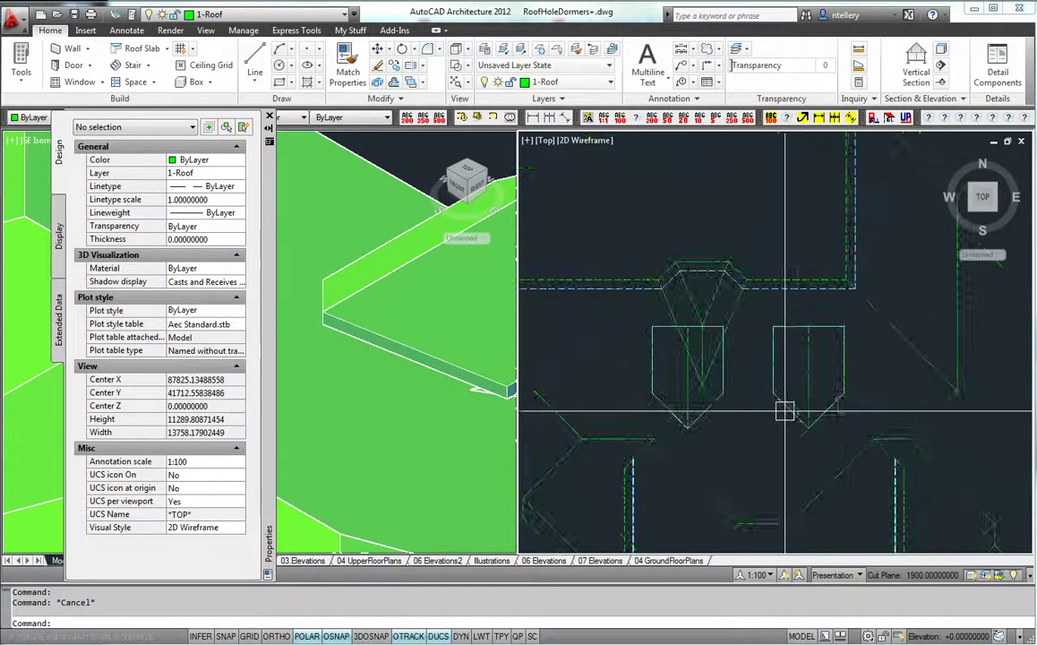
click(850, 455)
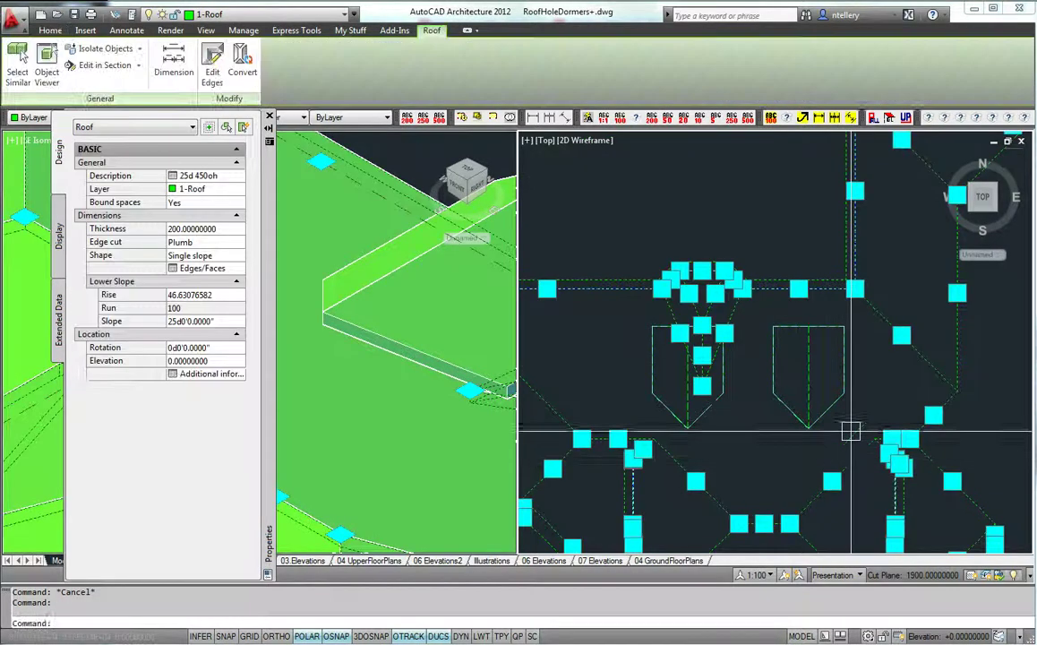
click(843, 400)
right_click(842, 378)
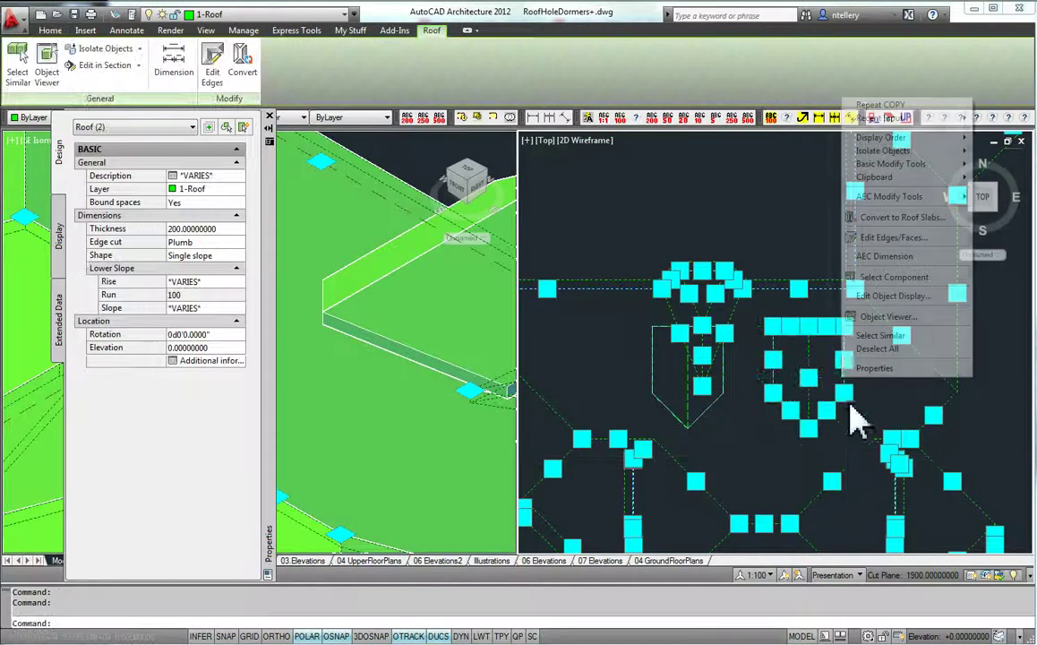
click(887, 316)
mouse_move(538, 400)
mouse_down()
mouse_move(510, 493)
mouse_move(482, 310)
mouse_move(427, 342)
mouse_move(439, 318)
mouse_up()
key(Escape)
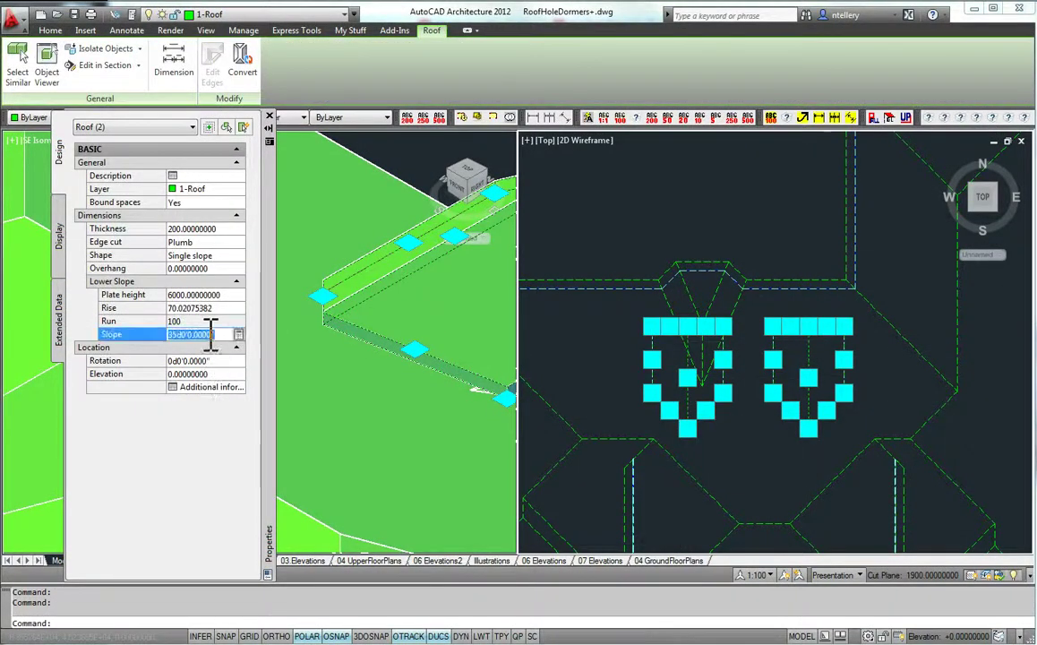
- Set the slope of both dormer roofs to 25 degrees
text(25)
key(Return)
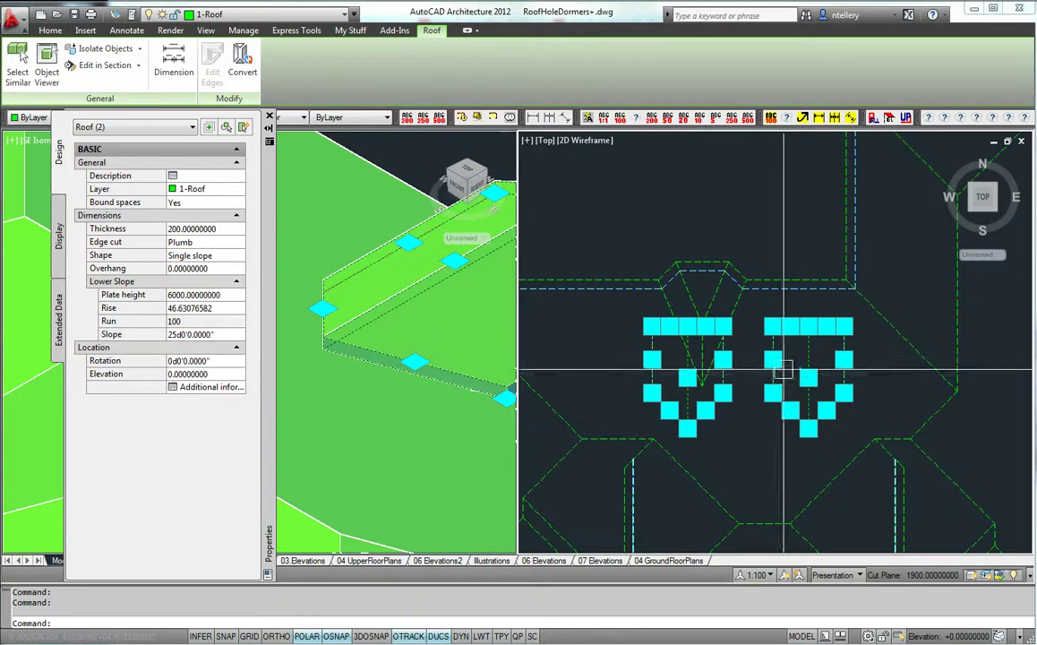
key(Escape)
middle_drag(803, 481, 825, 428)
scroll(875, 355, up, 3)
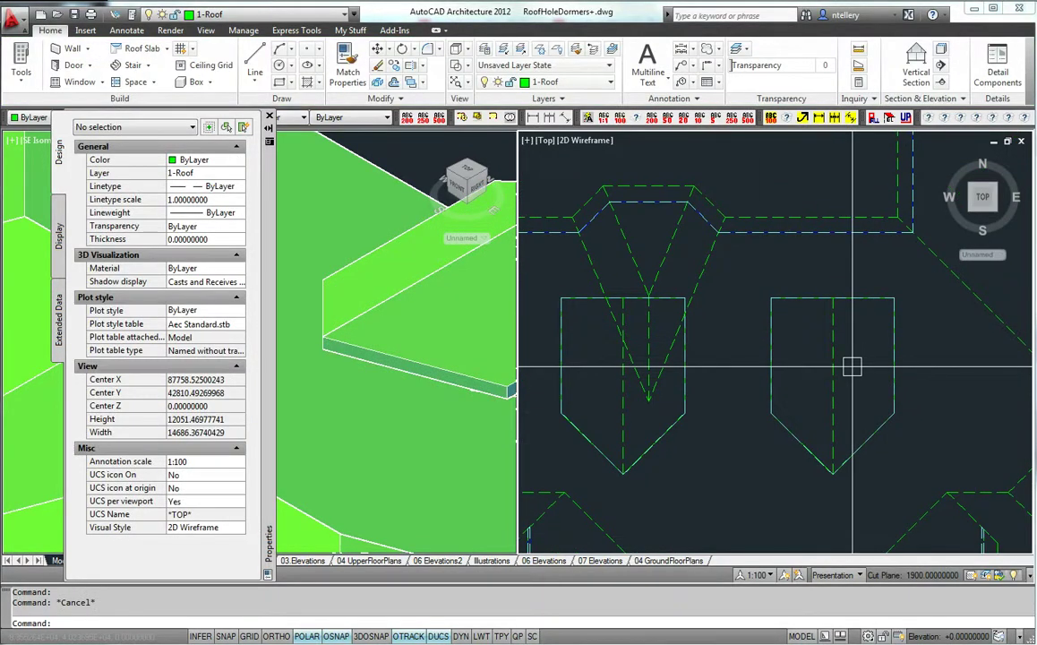
middle_drag(873, 365, 868, 470)
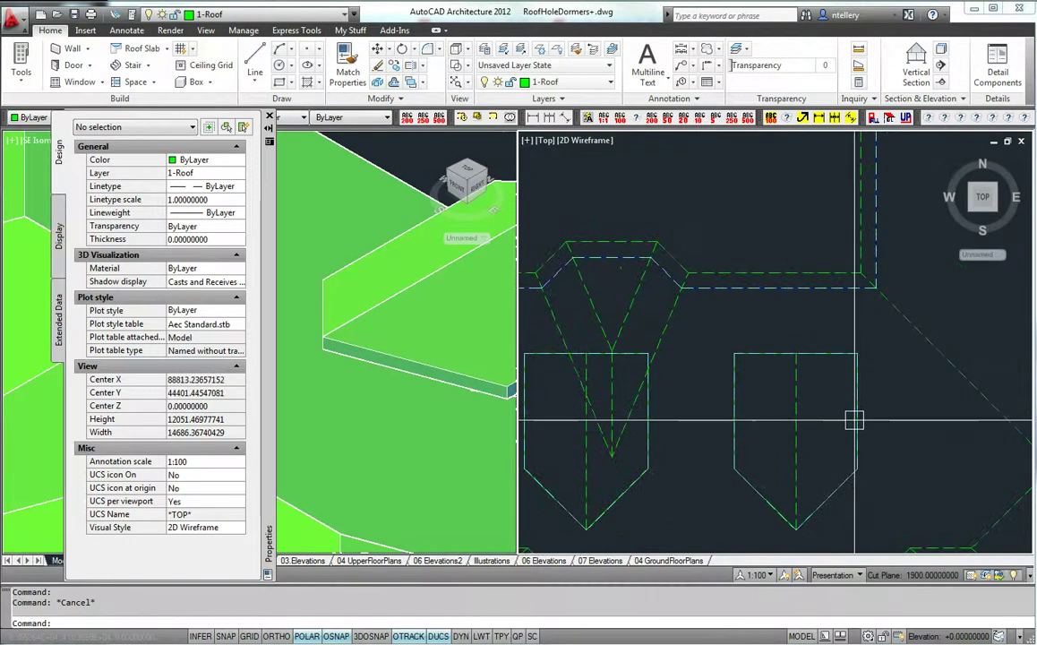
- Make 1-Tx the current layer and turn all running object snaps on
click(626, 126)
key(Escape)
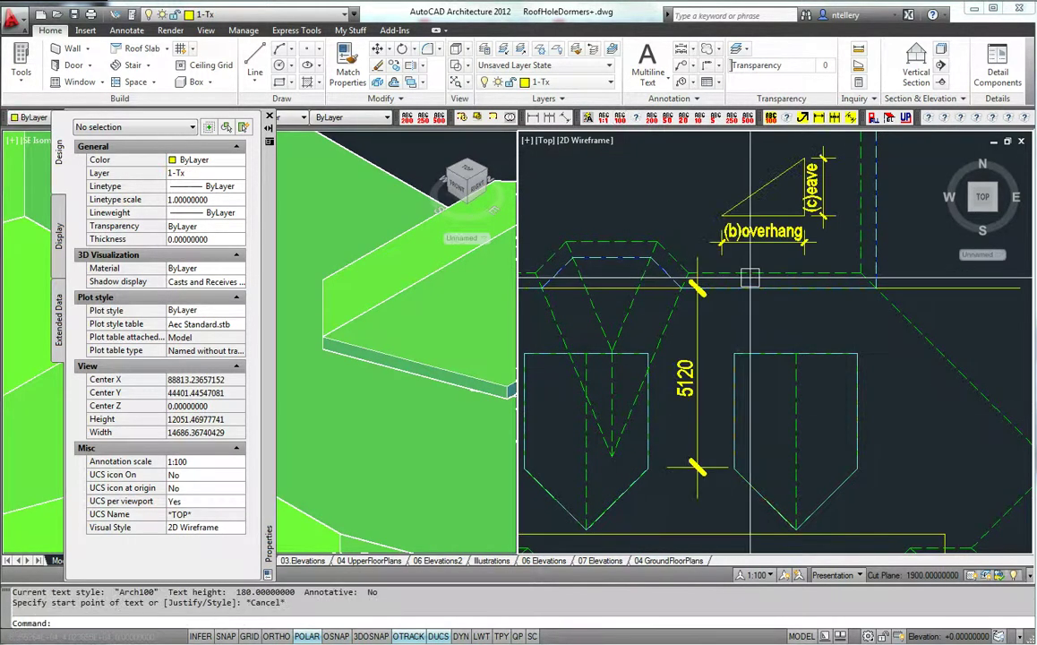
click(464, 119)
middle_drag(728, 244, 722, 277)
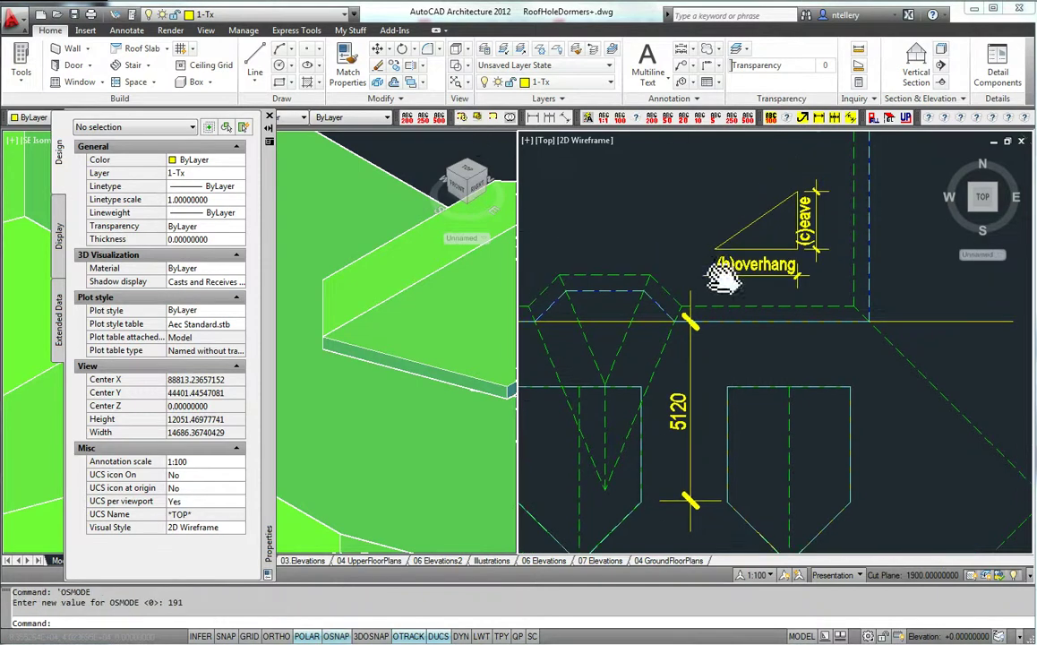
- Calculate the overhang for a 3000 eave on the main roof's north edge and copy that value, discarding the edge edit
key(Escape)
click(794, 307)
right_click(794, 309)
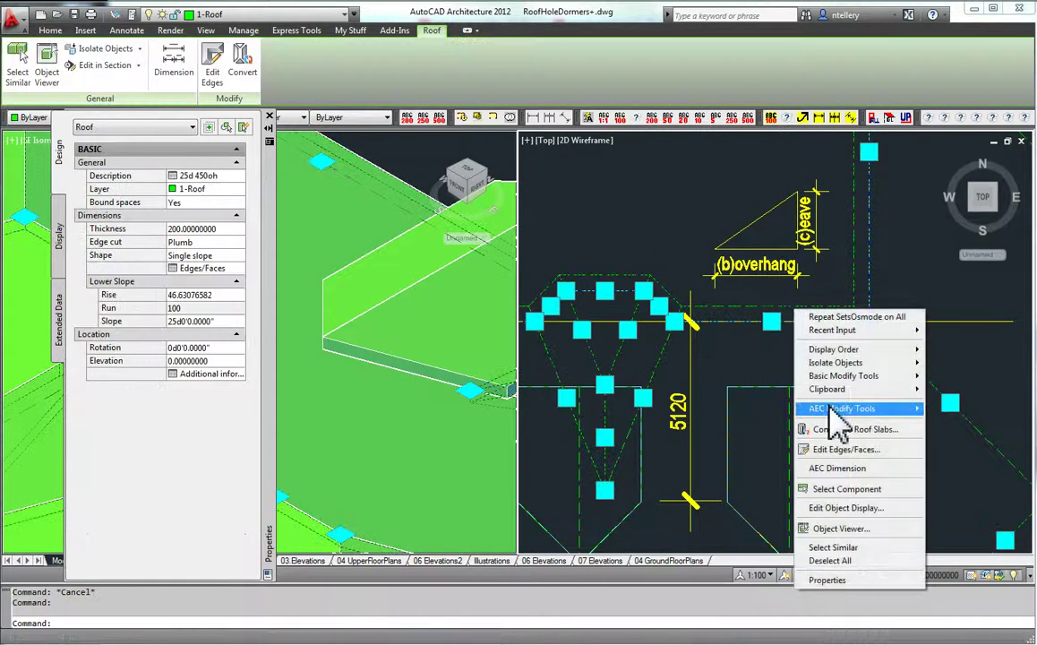
click(841, 449)
click(811, 309)
drag(675, 97, 484, 128)
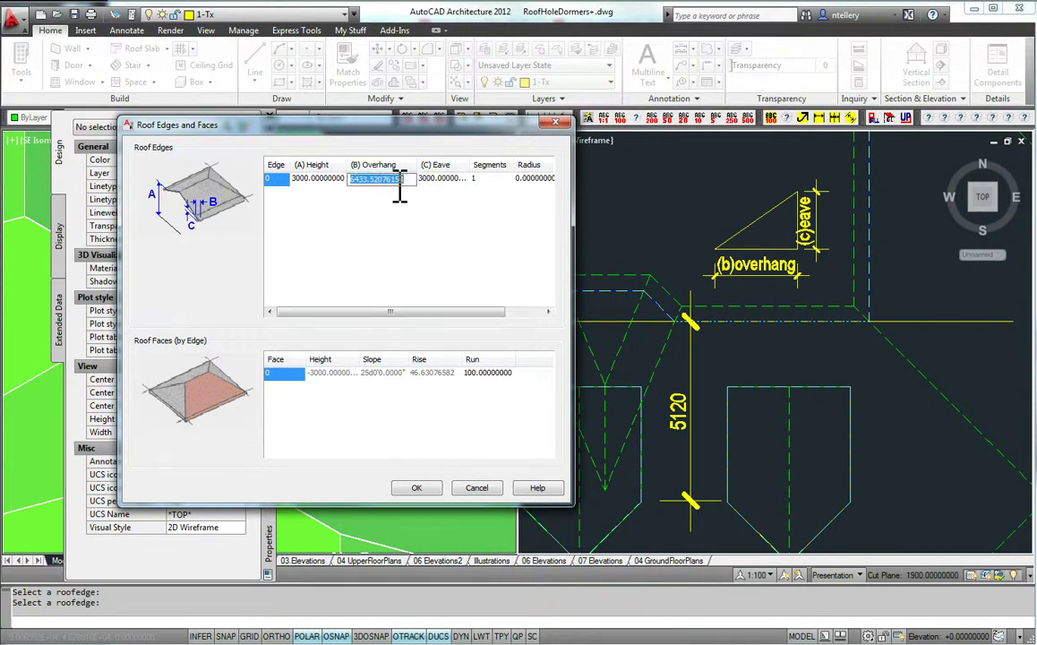
click(479, 489)
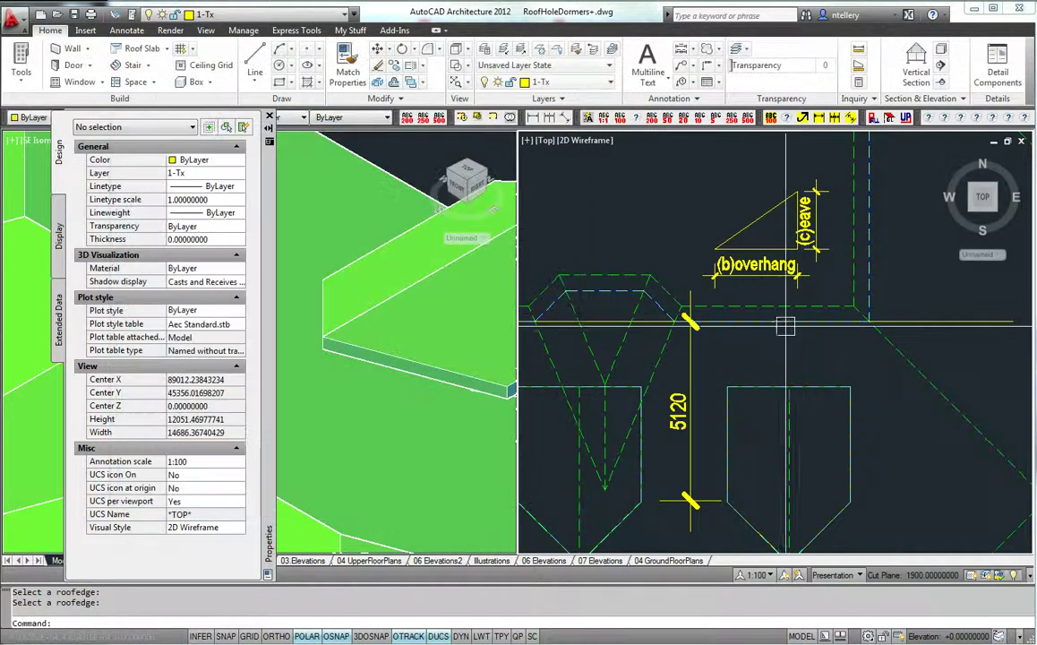
- Offset the yellow line along the main roof's north wall edge 6433.52076153 southward
middle_drag(779, 330, 780, 303)
scroll(798, 309, down, 3)
scroll(797, 308, up, 2)
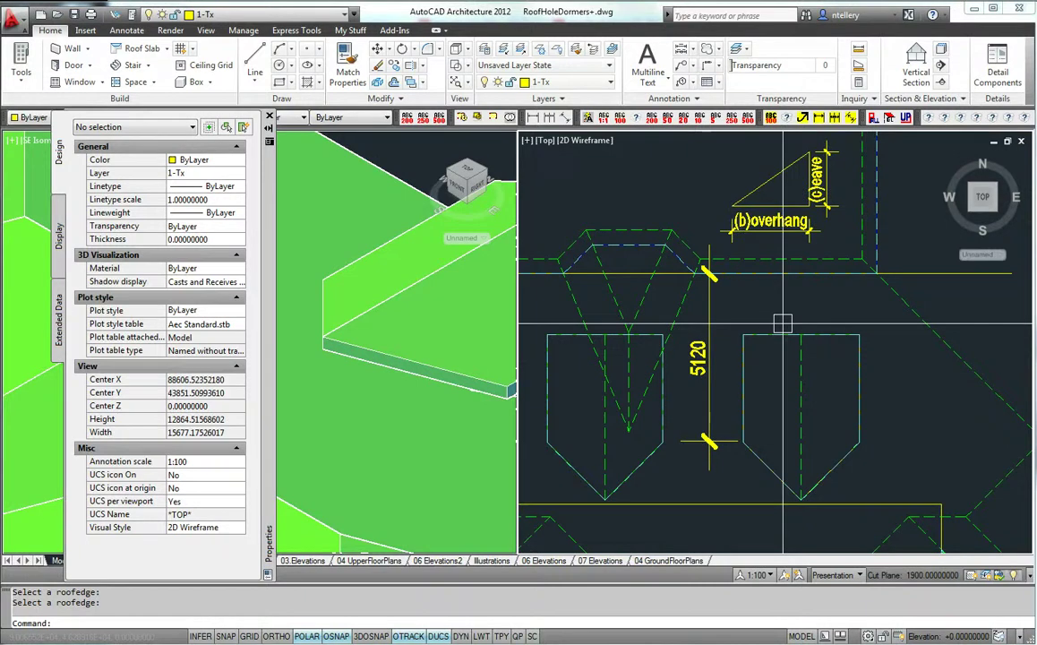
middle_drag(838, 297, 773, 295)
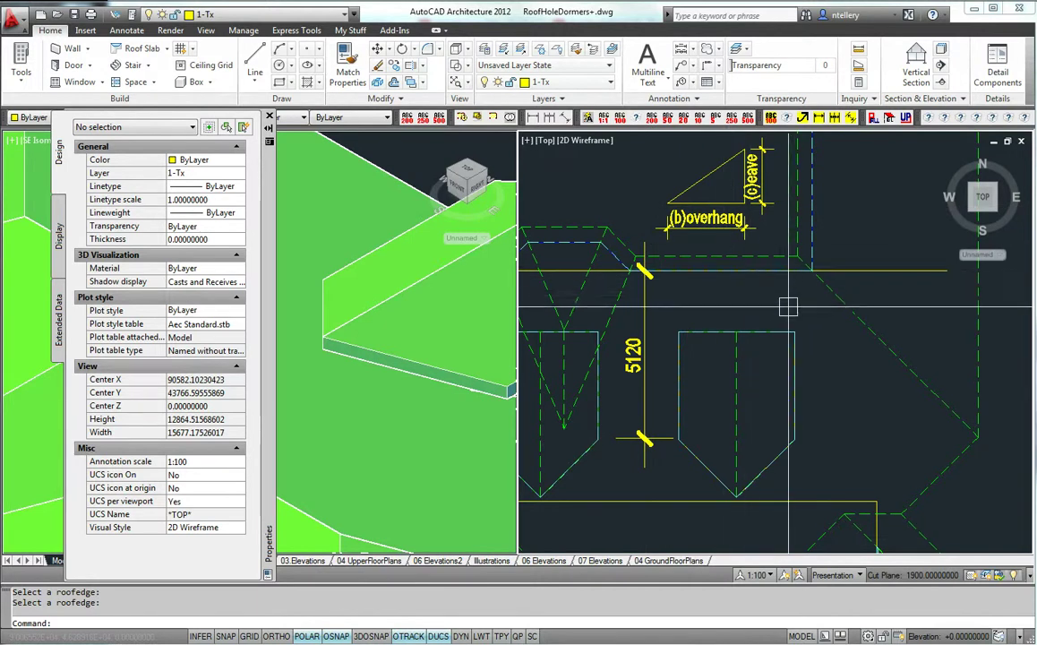
text(o)
key(Return)
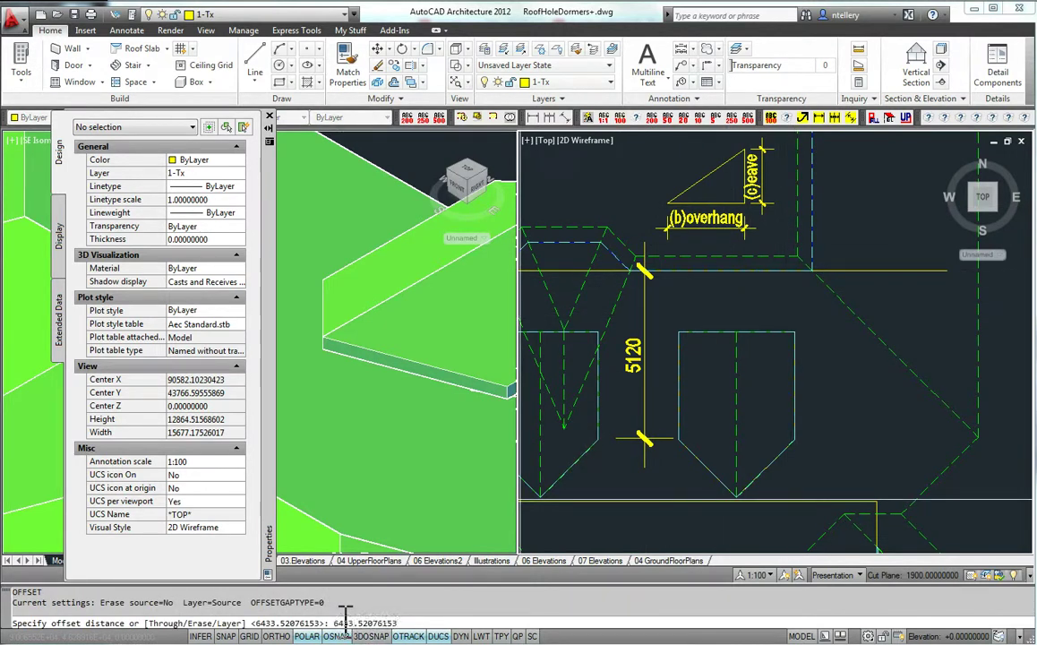
text(6433.52076153)
key(Return)
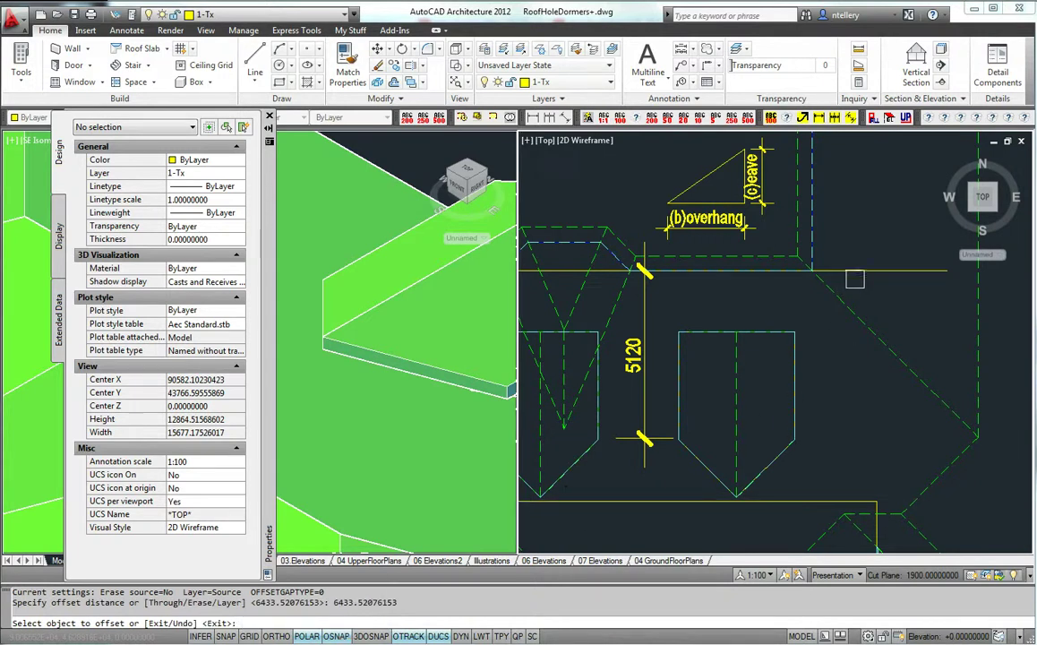
click(855, 276)
click(838, 355)
key(Return)
middle_drag(822, 405, 958, 357)
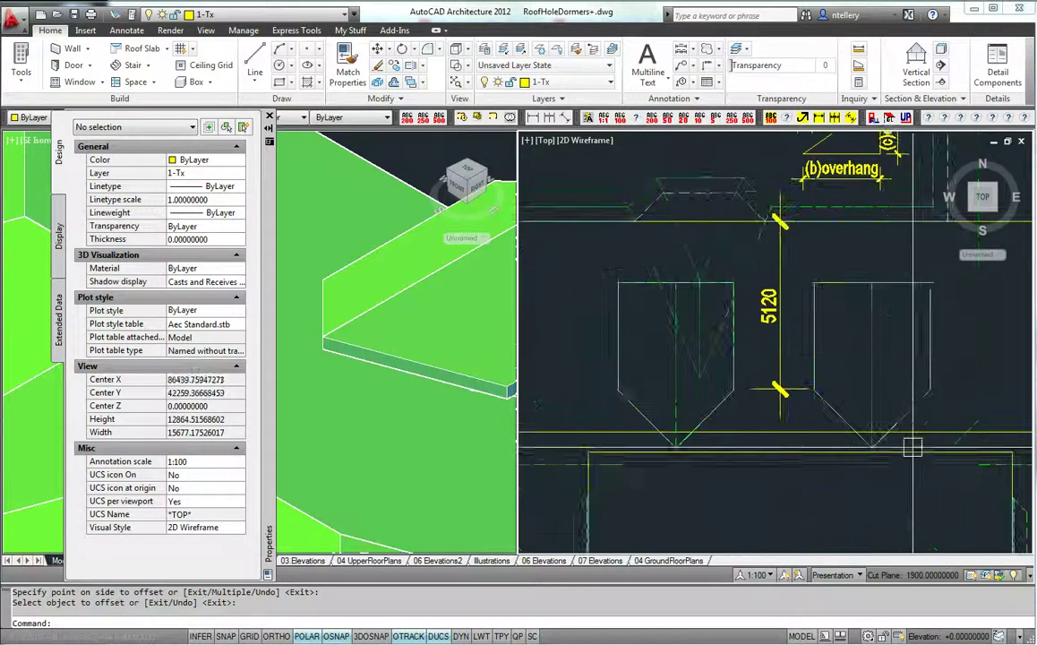
key(Escape)
- Stretch the south ends of both dormer roofs southward to the offset yellow line, excluding the yellow rectangle and the main roof
text(s)
key(Return)
click(949, 470)
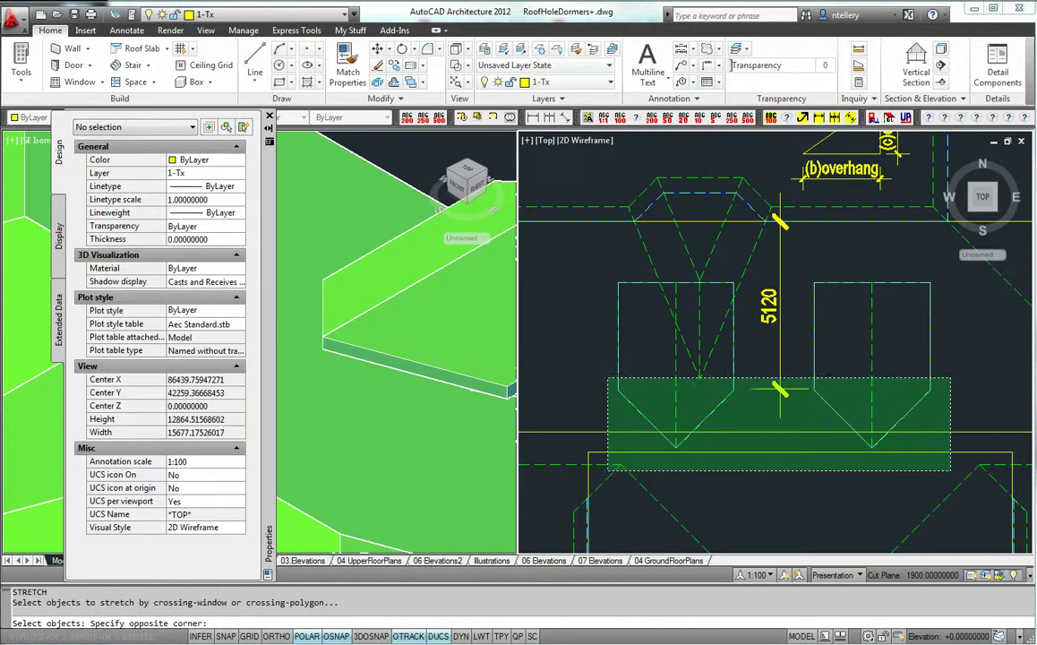
click(607, 378)
shift+click(599, 453)
shift+click(635, 479)
key(Return)
shift+right_click(935, 383)
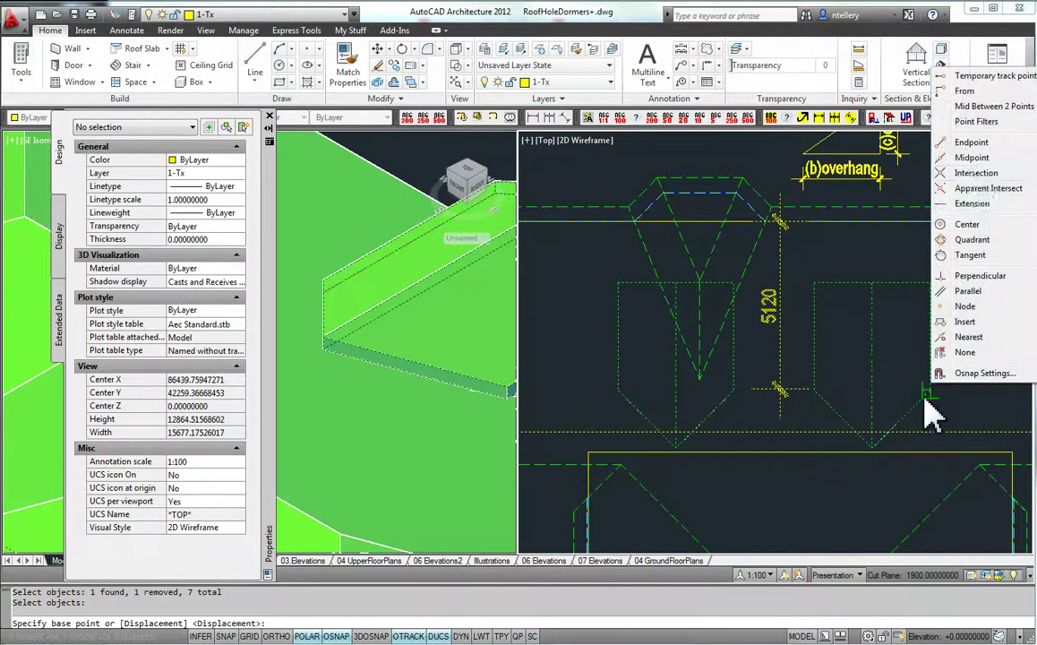
click(973, 145)
click(928, 389)
shift+right_click(926, 385)
click(974, 277)
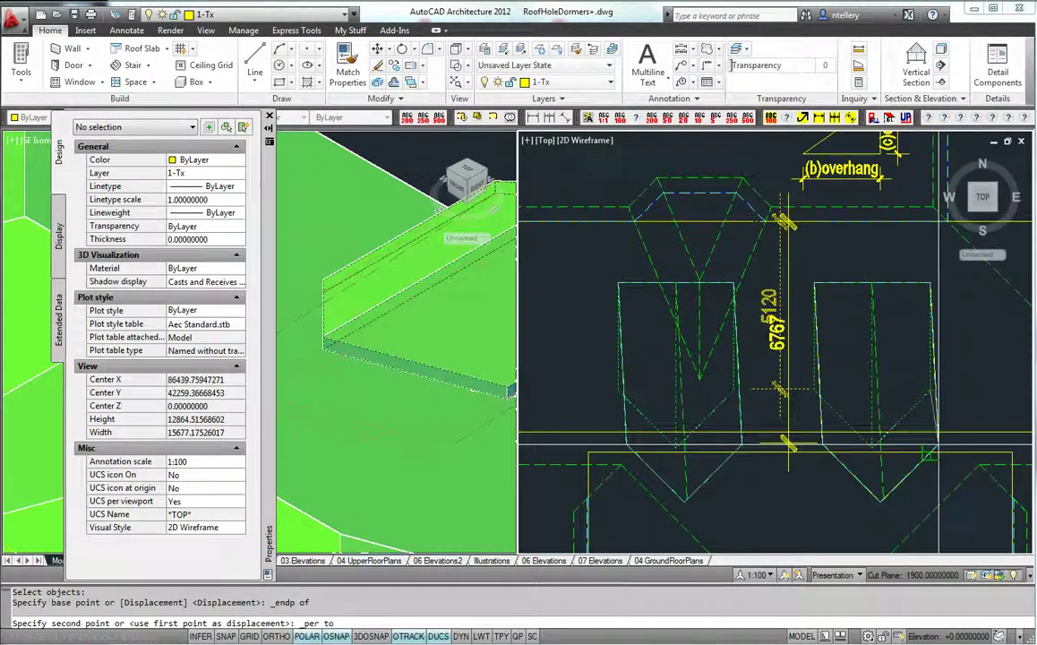
scroll(936, 414, down, 3)
scroll(935, 414, up, 5)
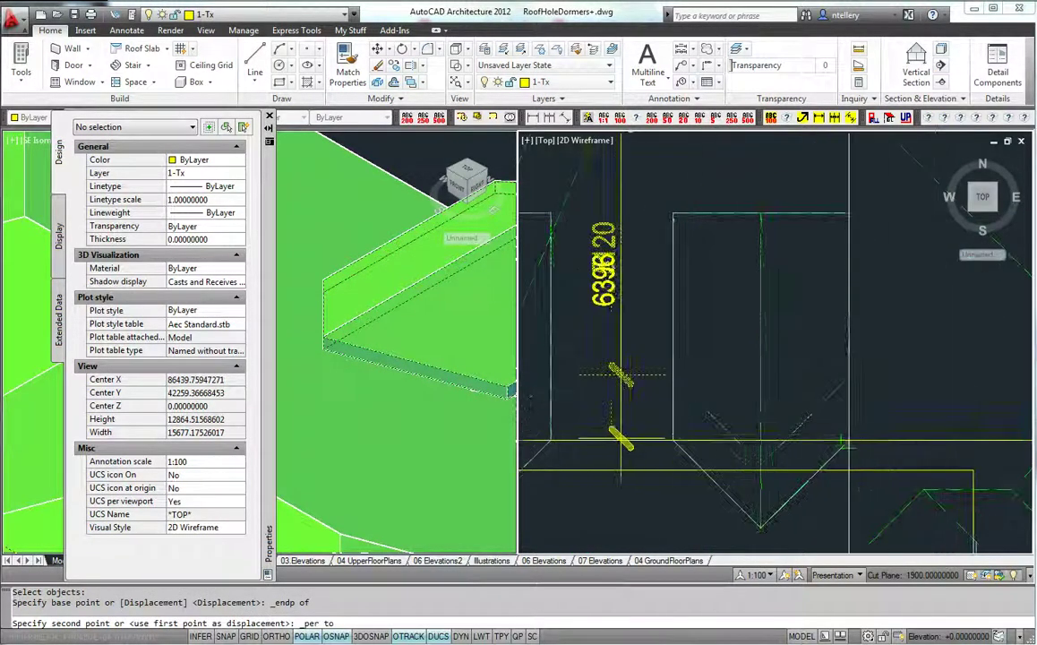
scroll(849, 439, down, 3)
click(850, 440)
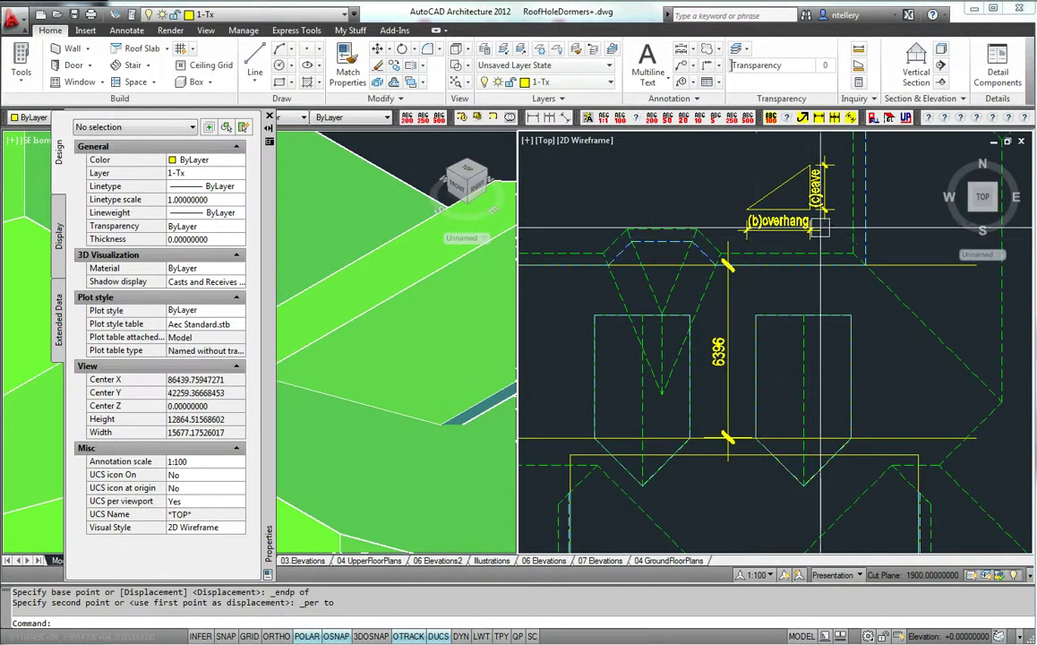
- Examine the stretched dormer roof and the main roof together from several angles in the Object Viewer
click(410, 414)
middle_drag(410, 413, 367, 368)
scroll(458, 383, down, 6)
scroll(437, 421, up, 8)
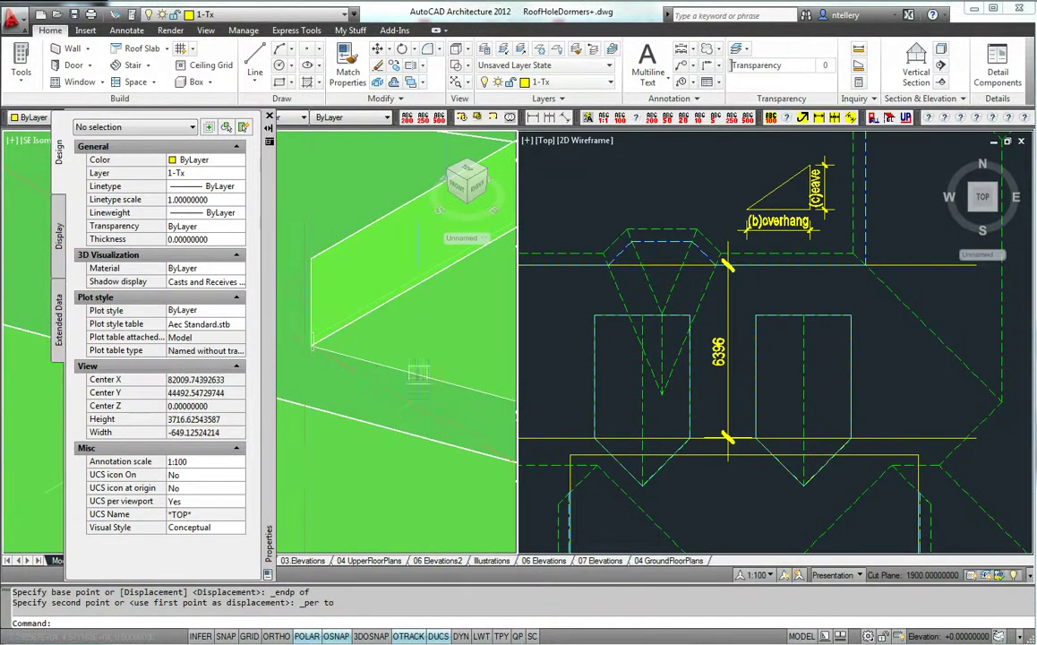
middle_drag(477, 394, 461, 398)
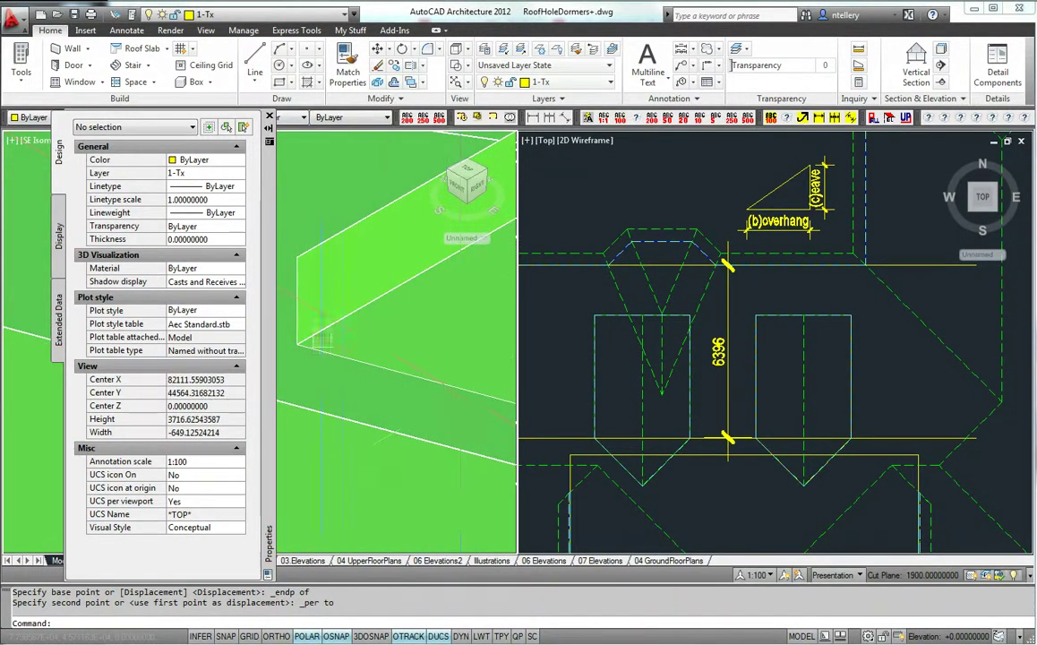
scroll(385, 352, down, 3)
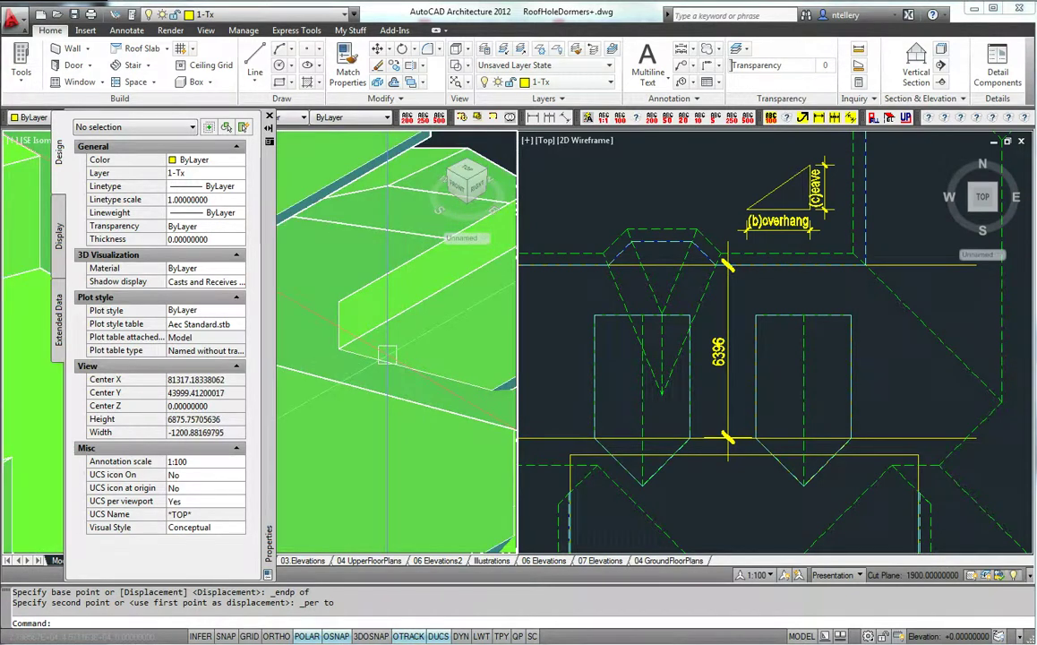
click(386, 354)
right_click(383, 329)
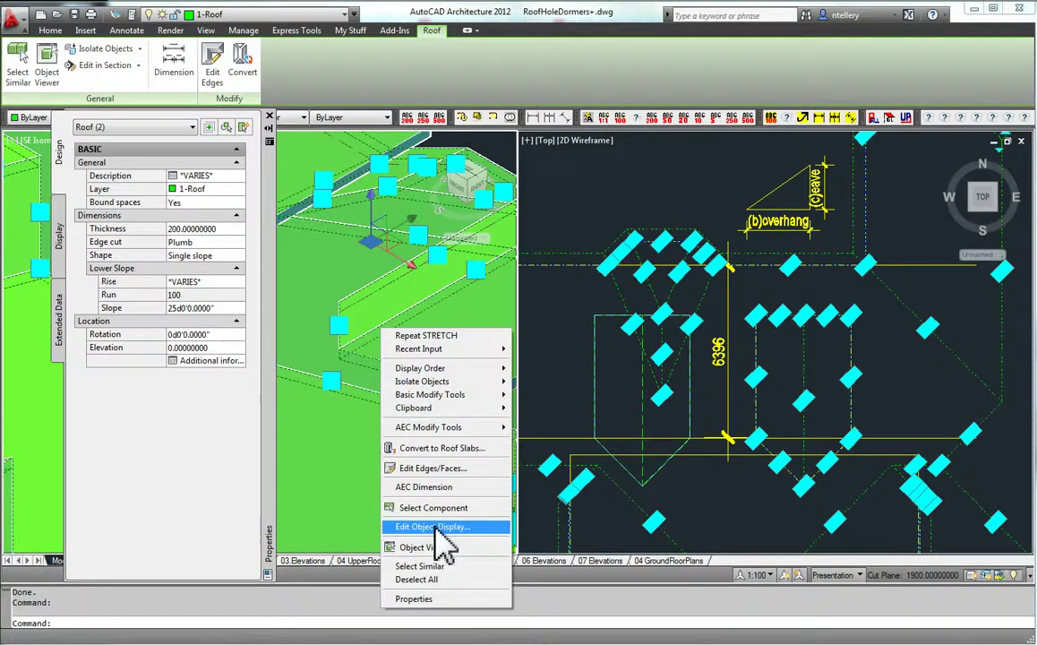
click(420, 546)
drag(514, 509, 519, 397)
scroll(519, 398, up, 5)
scroll(671, 322, down, 5)
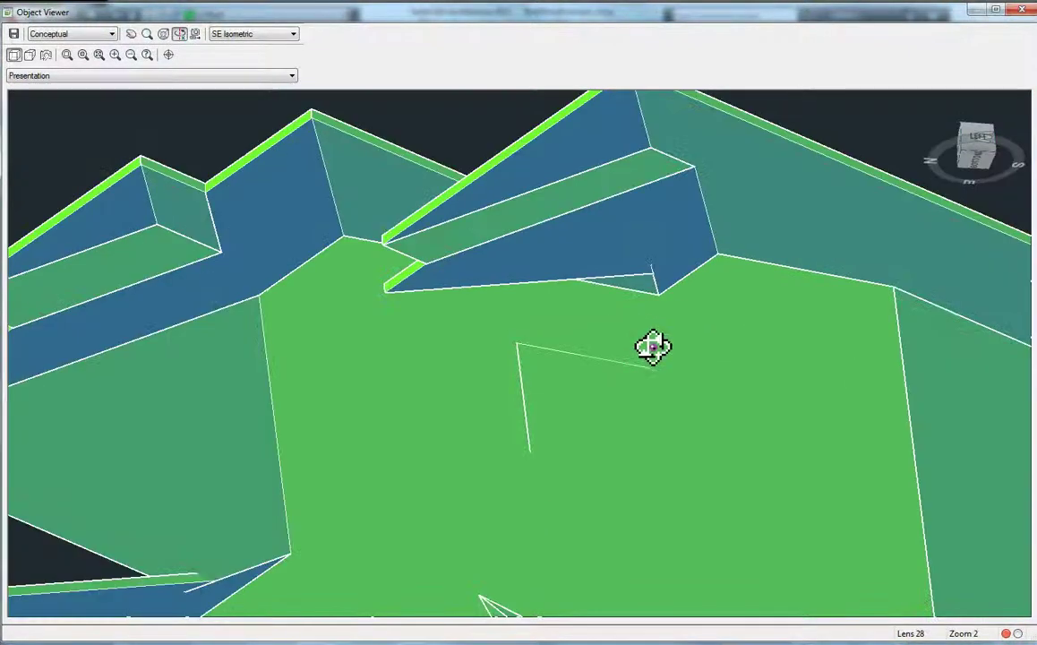
drag(648, 352, 548, 443)
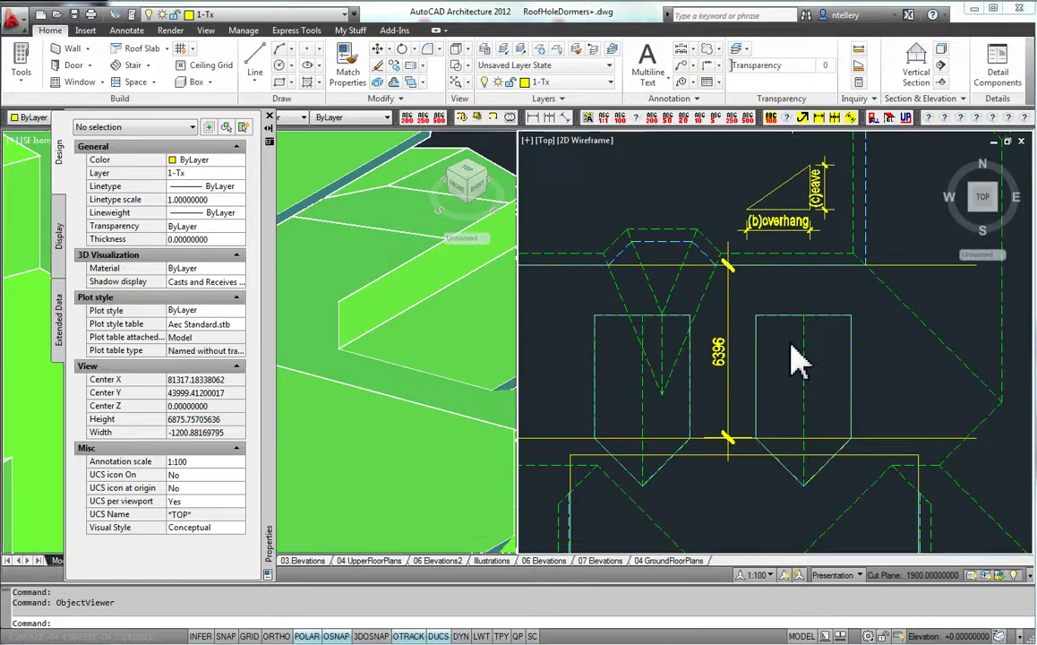
click(791, 352)
- Make the 1-Hatch layer visible and check the mass element at the west dormer
click(324, 15)
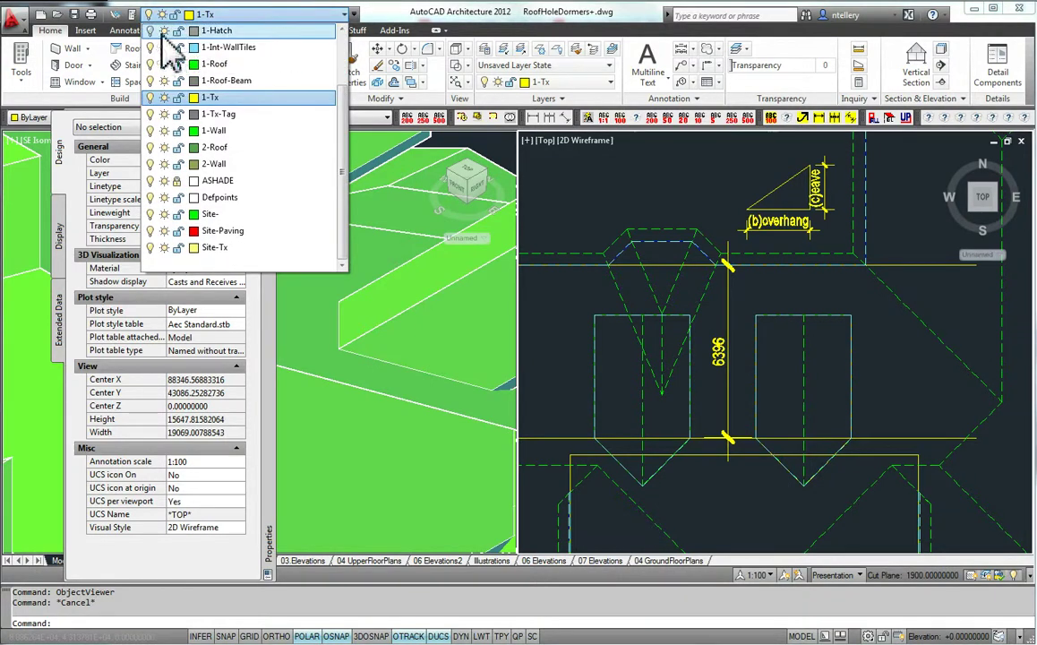
click(693, 381)
click(632, 411)
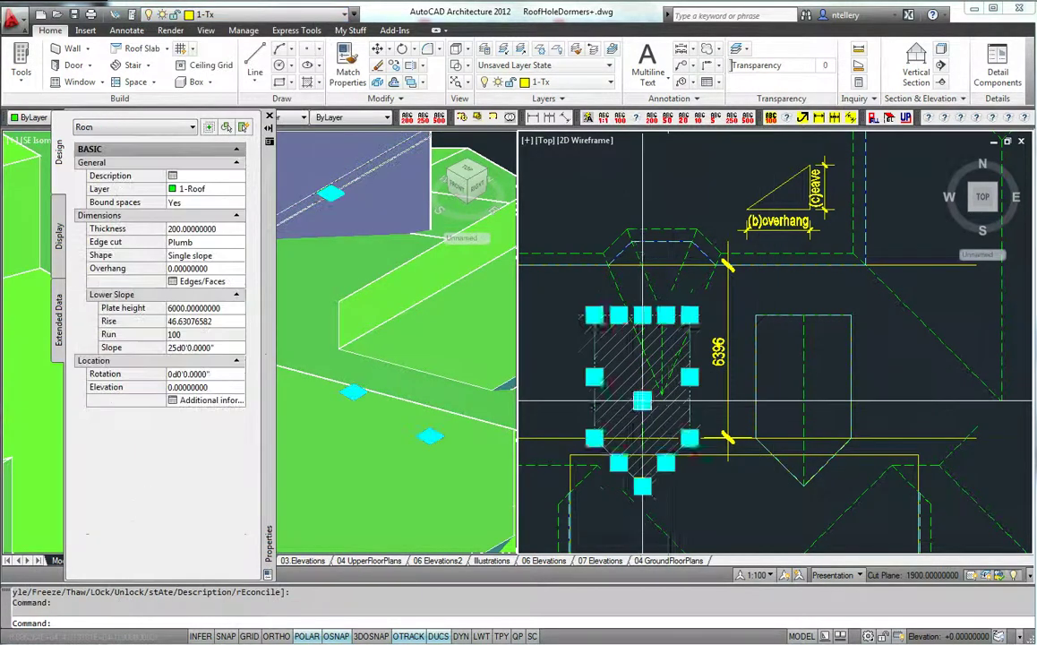
scroll(632, 410, up, 3)
key(Escape)
click(632, 411)
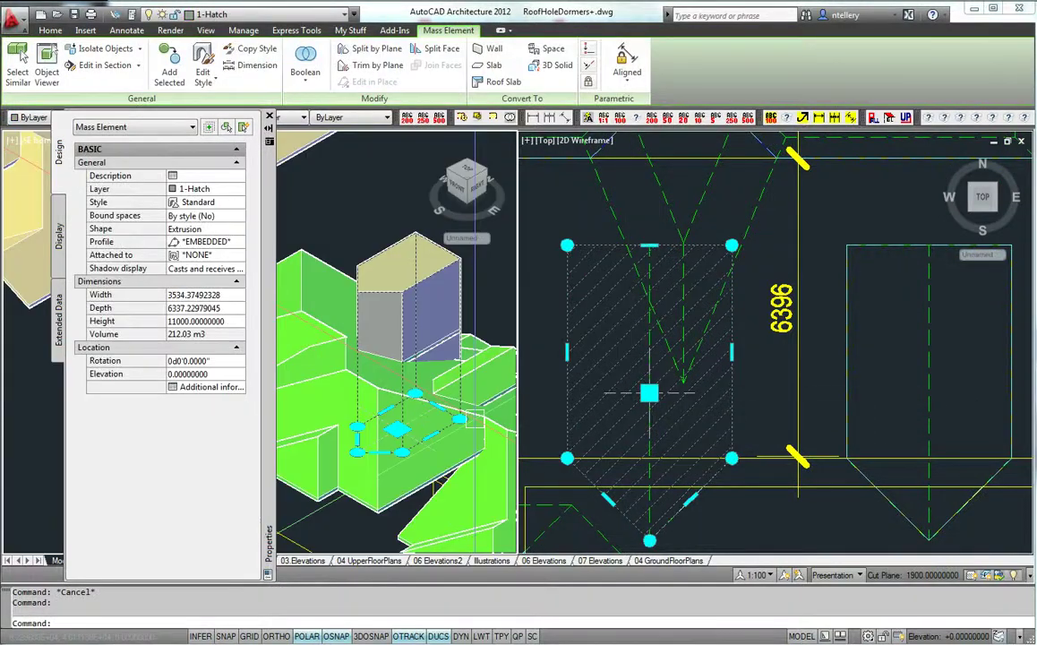
key(Escape)
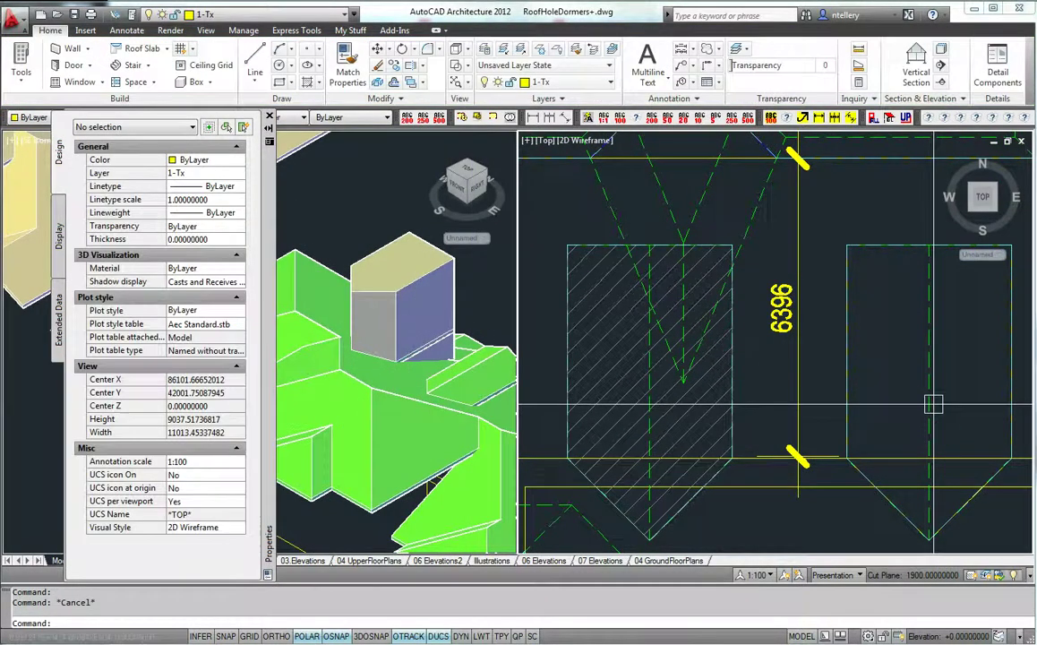
- Trace the complete outline of the east dormer roof with a polyline, including its pointed south end
scroll(911, 385, up, 5)
click(912, 385)
scroll(913, 385, down, 3)
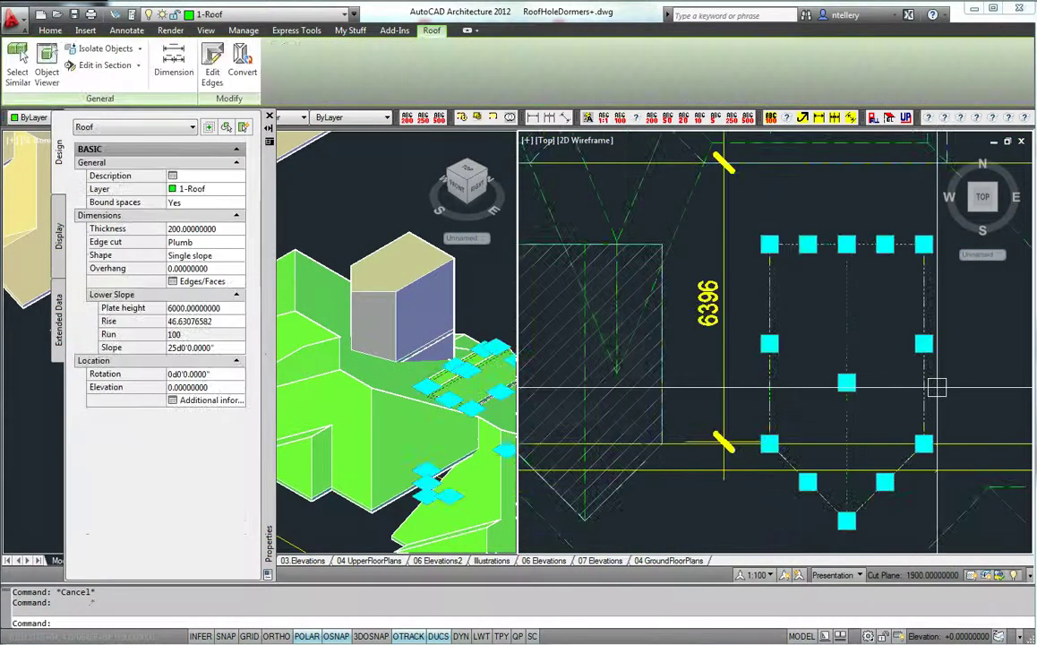
key(Escape)
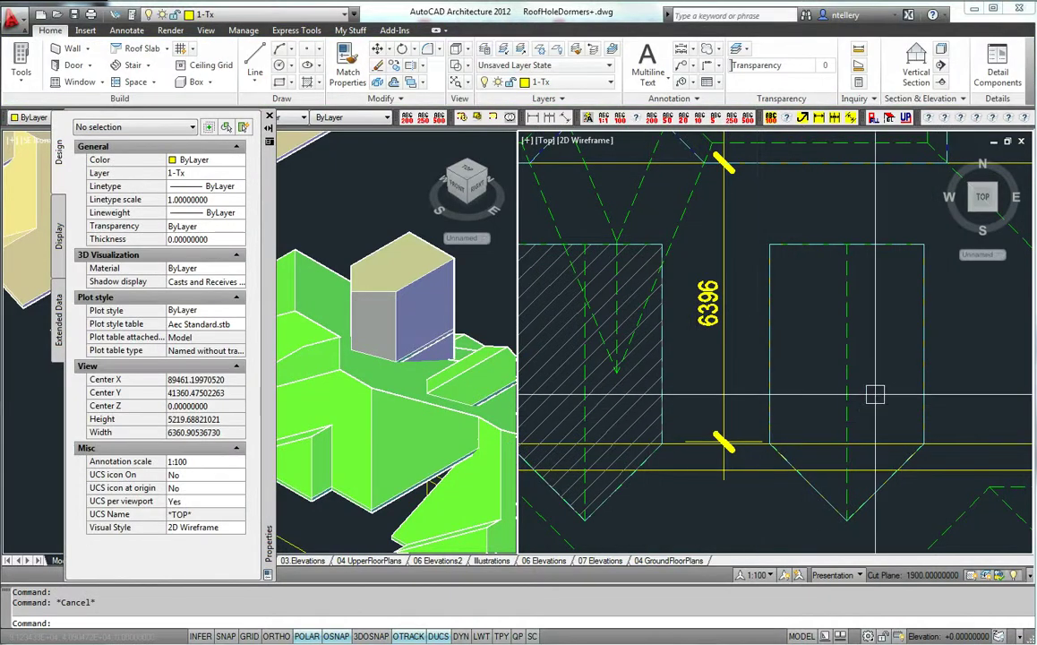
text(pl)
key(Return)
click(768, 244)
click(768, 443)
click(924, 443)
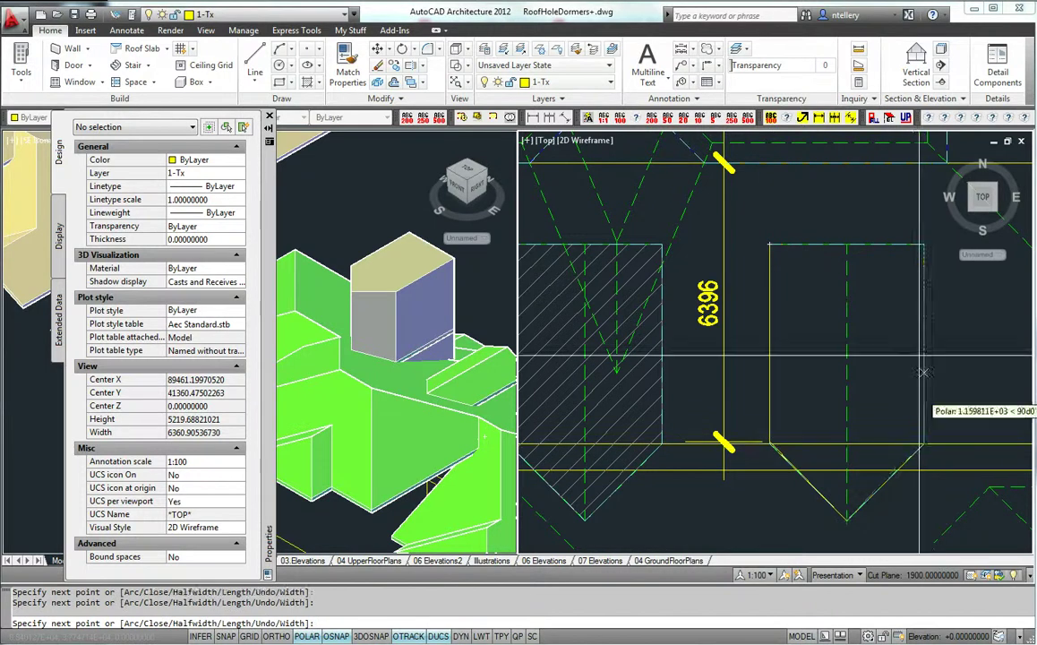
key(Return)
click(924, 283)
right_click(928, 286)
click(1035, 424)
key(Escape)
- Convert the east dormer polyline to a mass element with an 11000 extrusion height, erasing the original linework
middle_drag(888, 347, 675, 344)
click(654, 240)
right_click(655, 240)
mouse_move(716, 370)
click(842, 386)
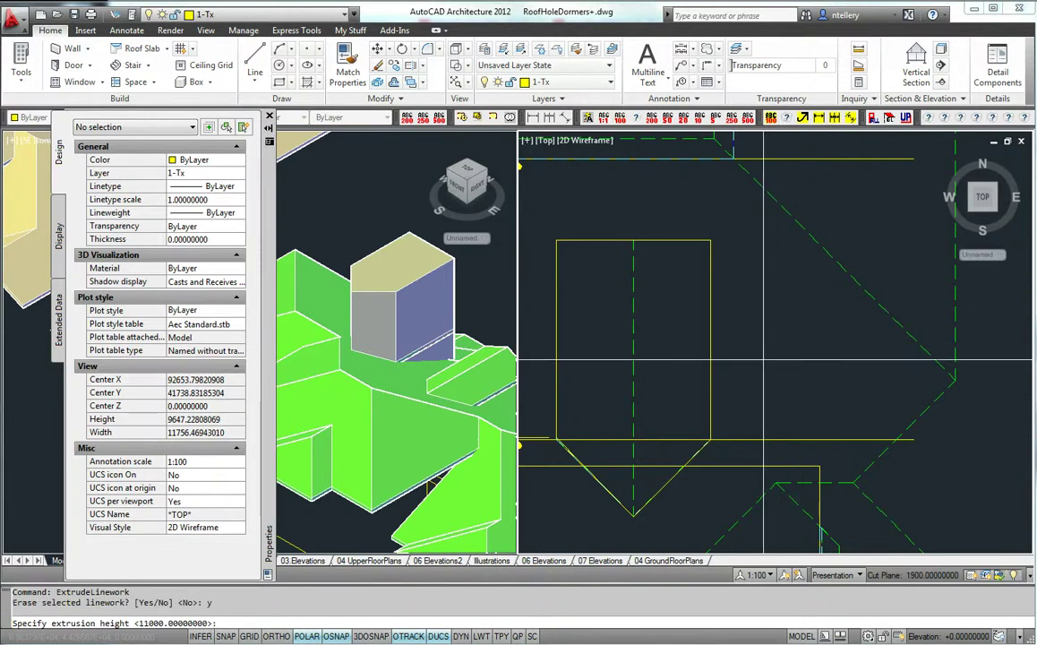
key(Return)
middle_drag(763, 359, 978, 365)
click(926, 362)
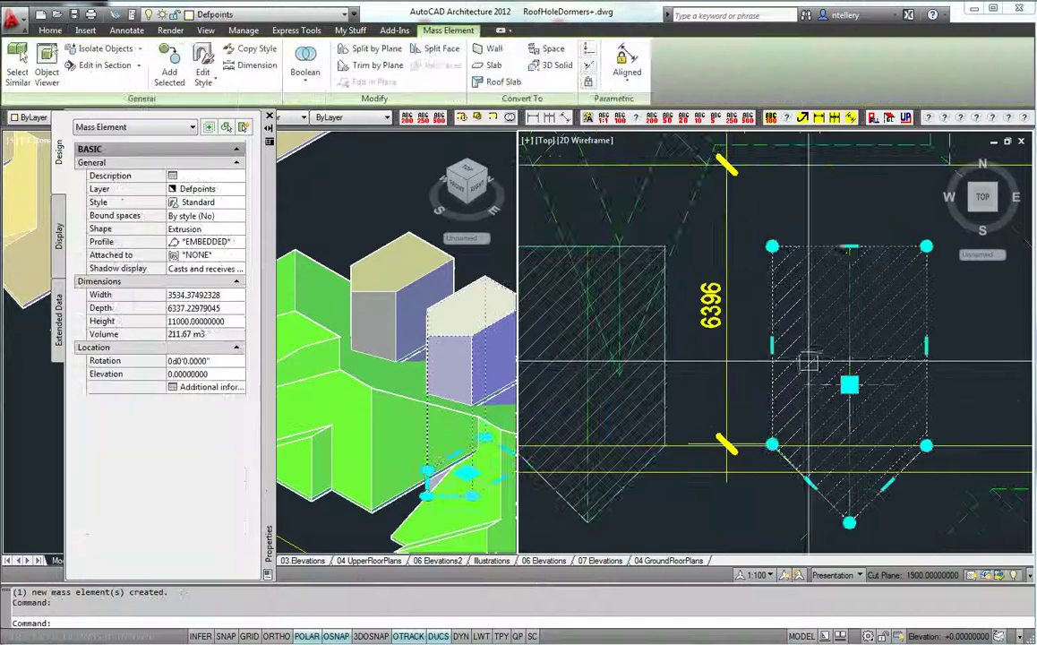
click(664, 383)
scroll(706, 391, down, 5)
key(Escape)
key(Escape)
- Open the Model Explorer and start a new grouping under the RoofHoleDormers+ project
text(mode)
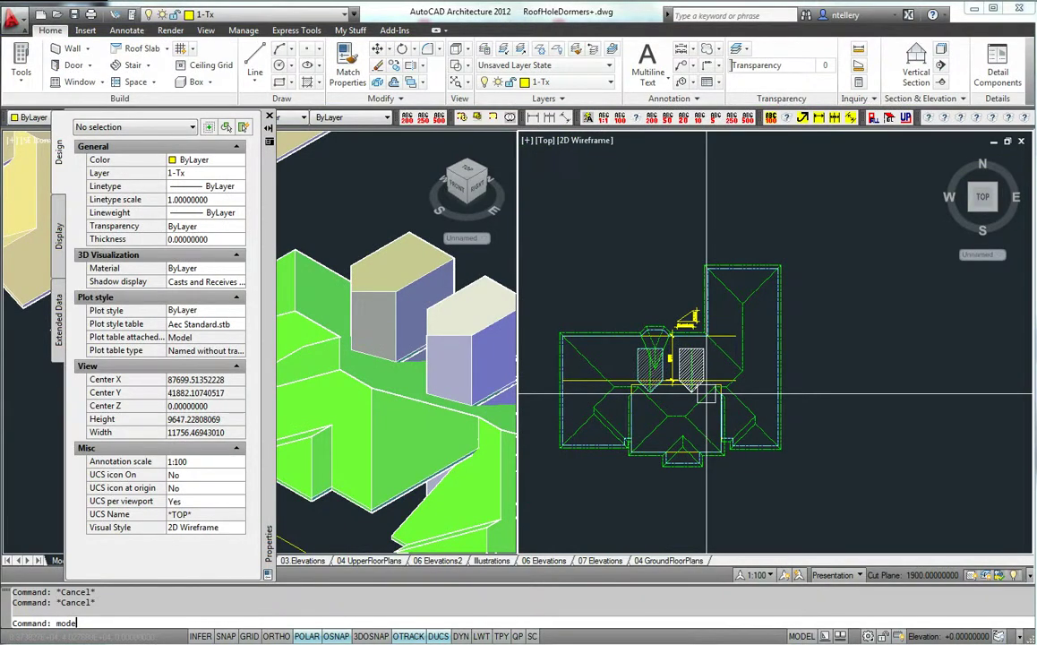
text(lexp)
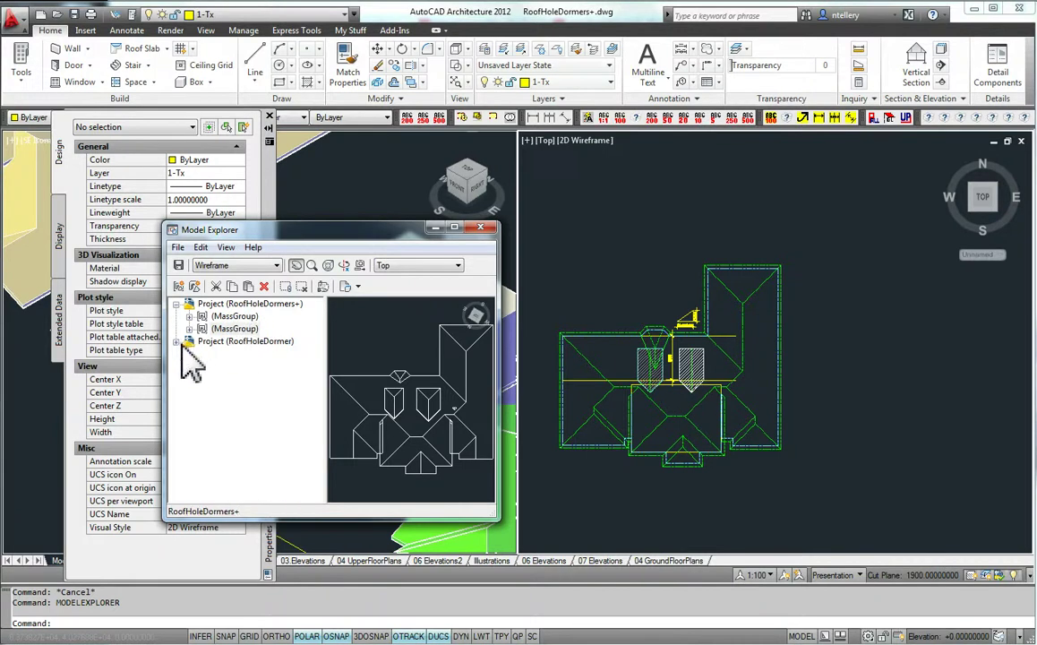
click(217, 305)
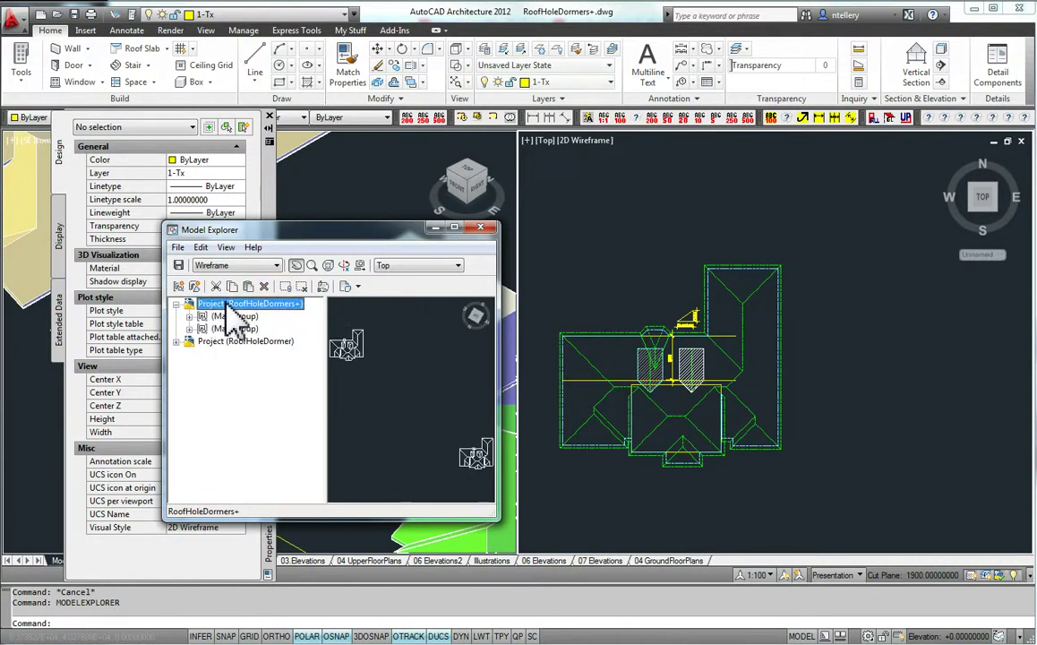
click(179, 247)
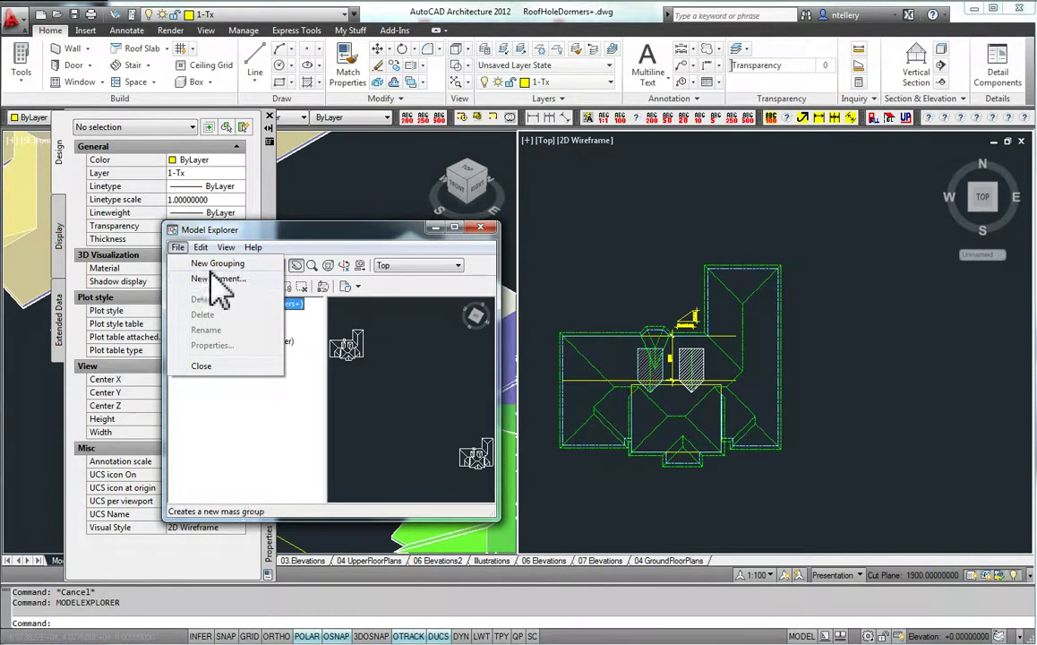
click(212, 267)
- Attach the main roof, both dormer roofs and both dormer mass elements to the new mass group
scroll(747, 430, up, 6)
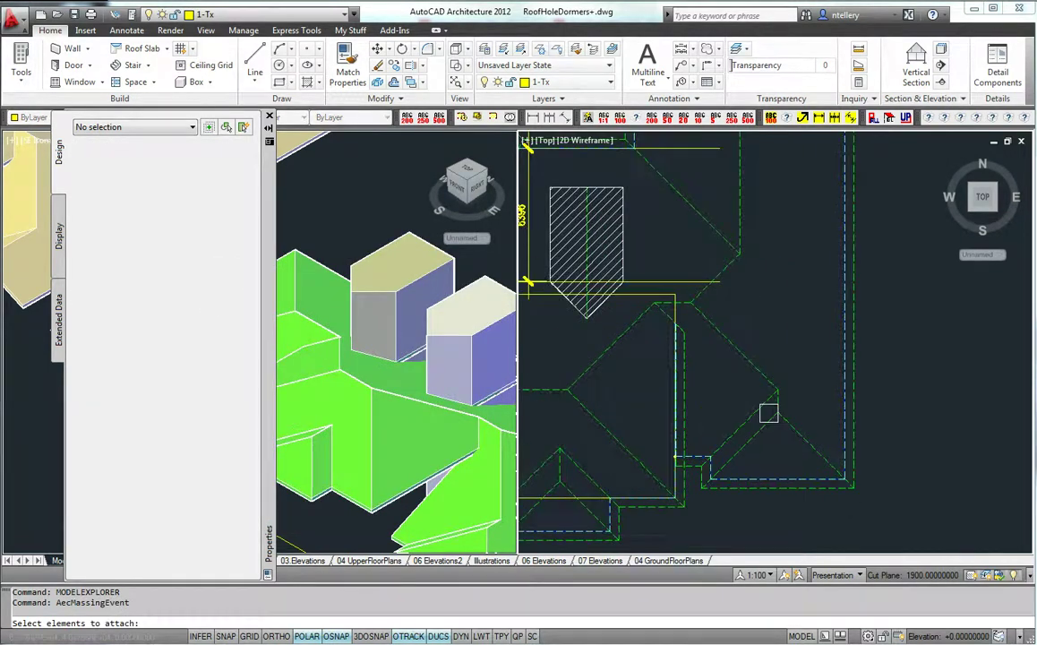
click(768, 415)
middle_drag(774, 434, 882, 514)
scroll(690, 315, up, 3)
click(708, 315)
scroll(707, 316, up, 6)
click(690, 326)
scroll(689, 333, down, 4)
middle_drag(556, 343, 937, 355)
scroll(595, 338, up, 2)
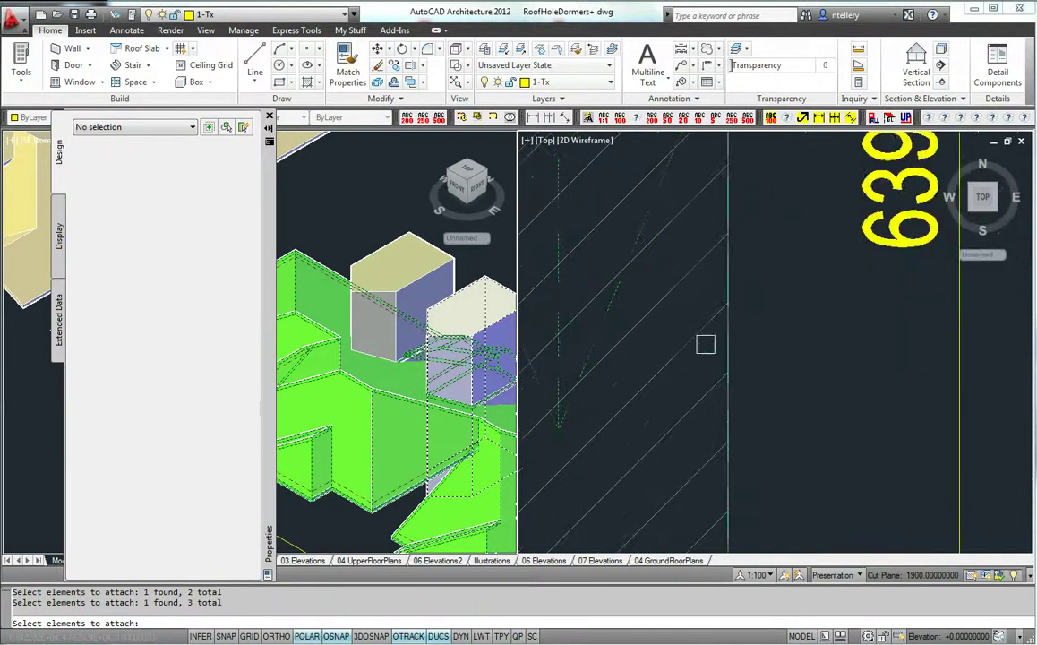
click(726, 353)
scroll(775, 353, down, 3)
click(715, 378)
key(Return)
- Place the mass group's location point just southeast of the main roof
scroll(584, 369, down, 10)
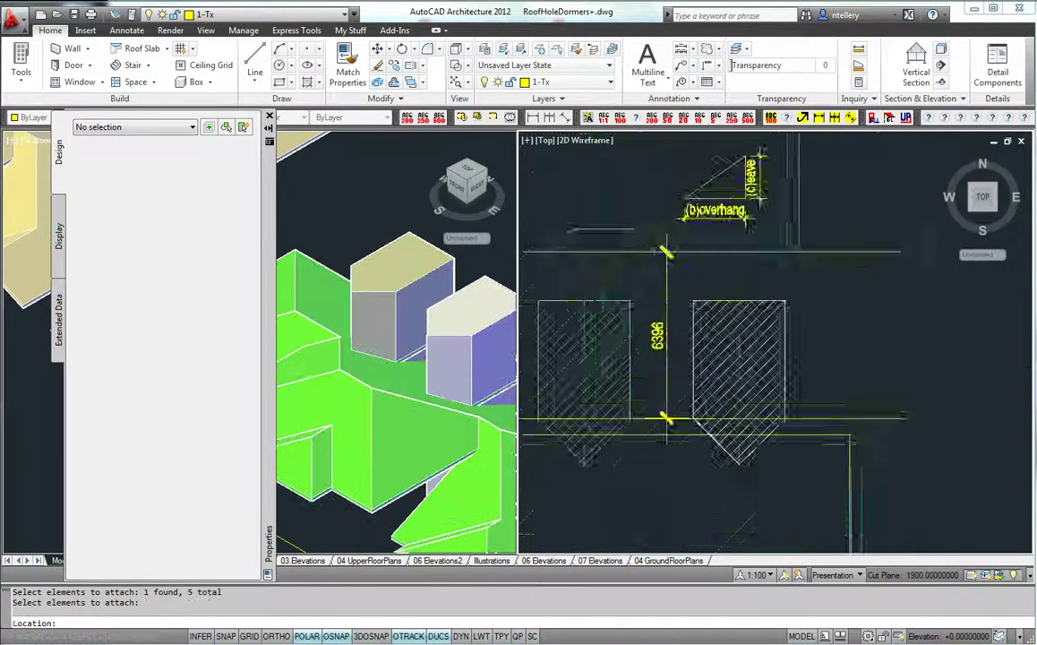
click(738, 471)
middle_drag(528, 404, 618, 421)
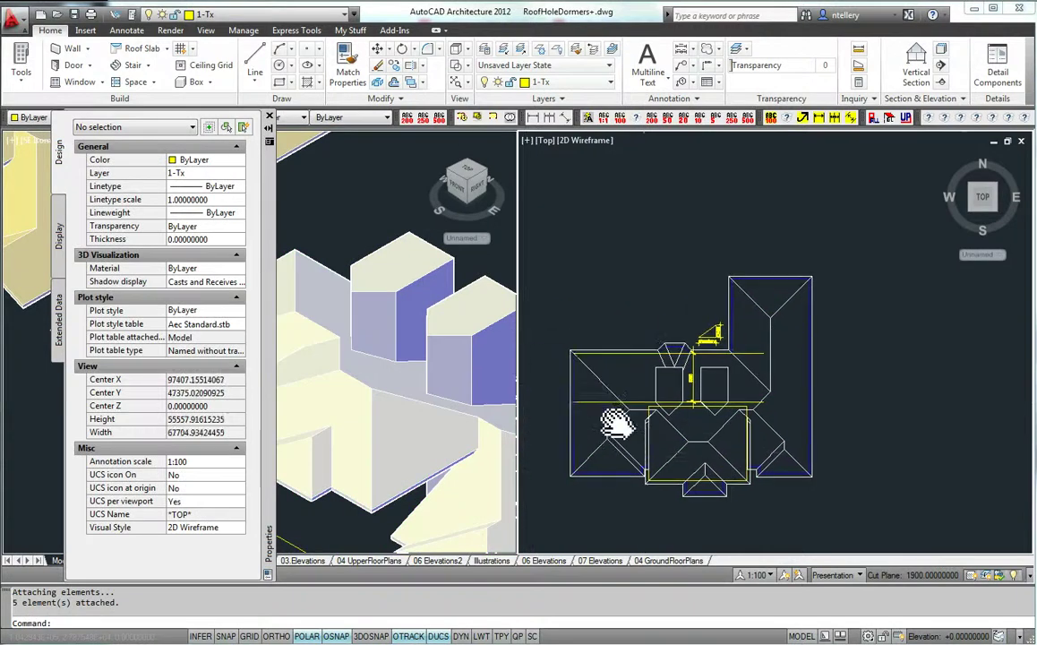
- Return to the Model Explorer over RoofHoleDormers+.dwg, expand the newest mass group and select its first extrusion
click(708, 392)
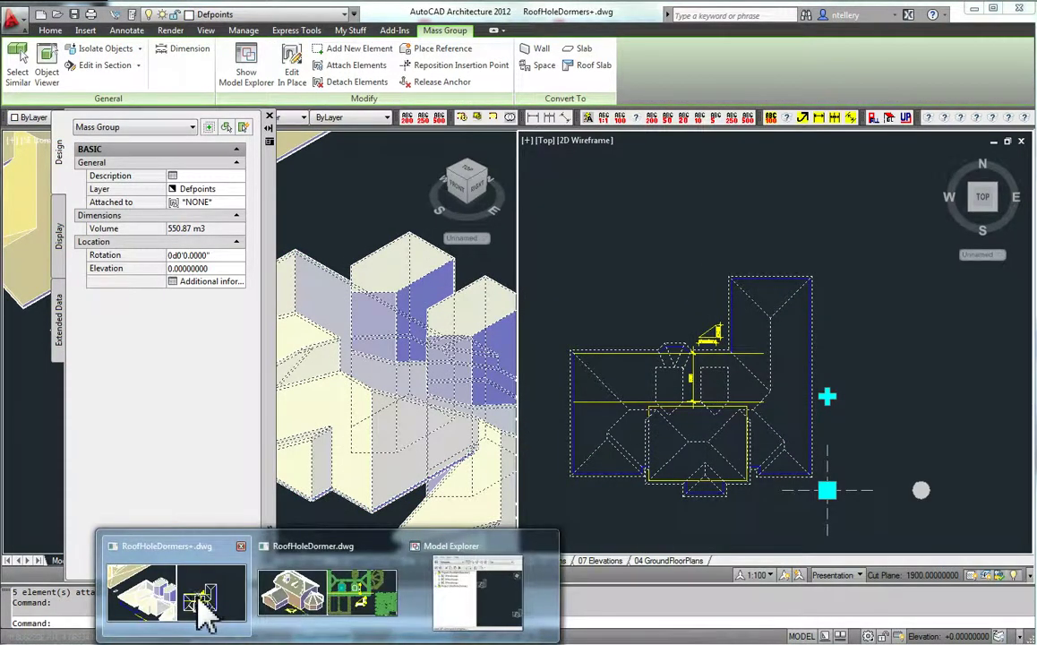
click(358, 604)
click(443, 604)
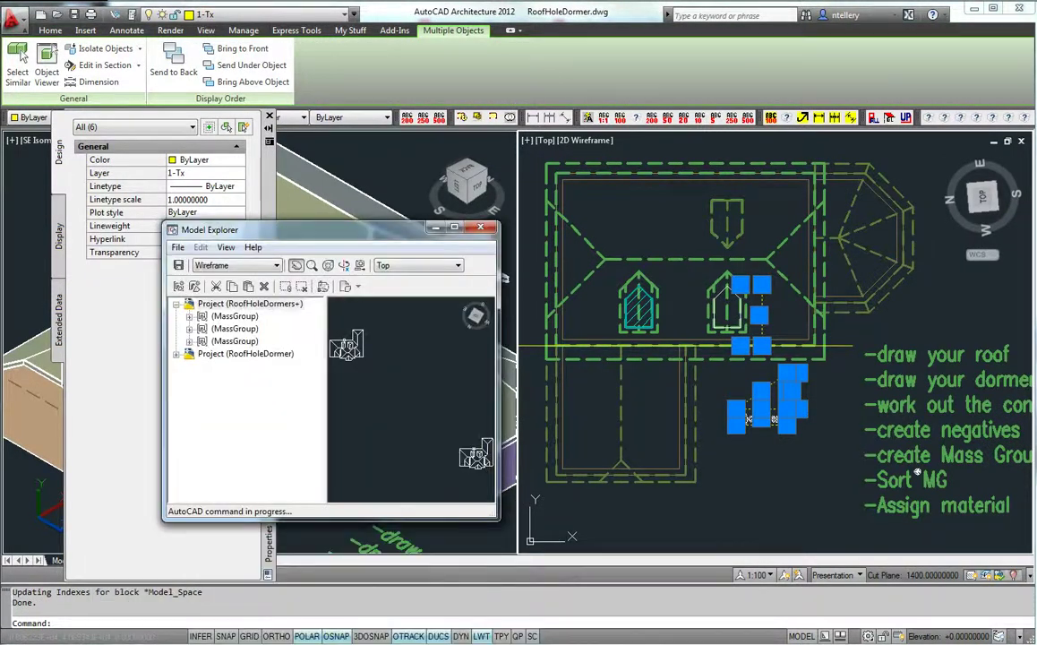
click(182, 591)
click(437, 605)
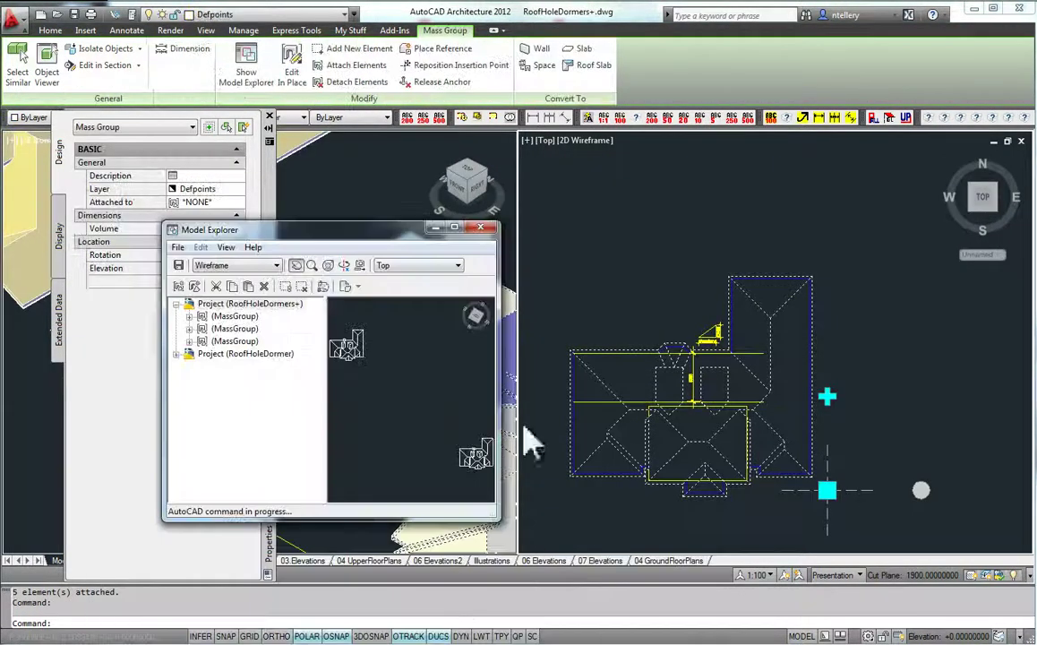
click(238, 317)
click(189, 341)
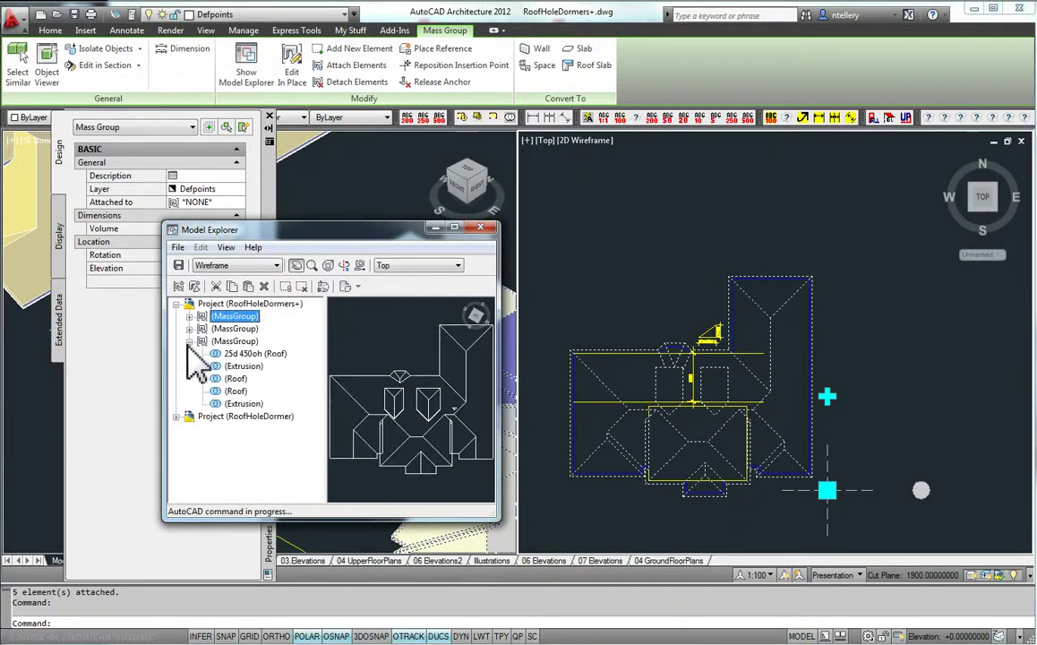
click(234, 342)
click(235, 366)
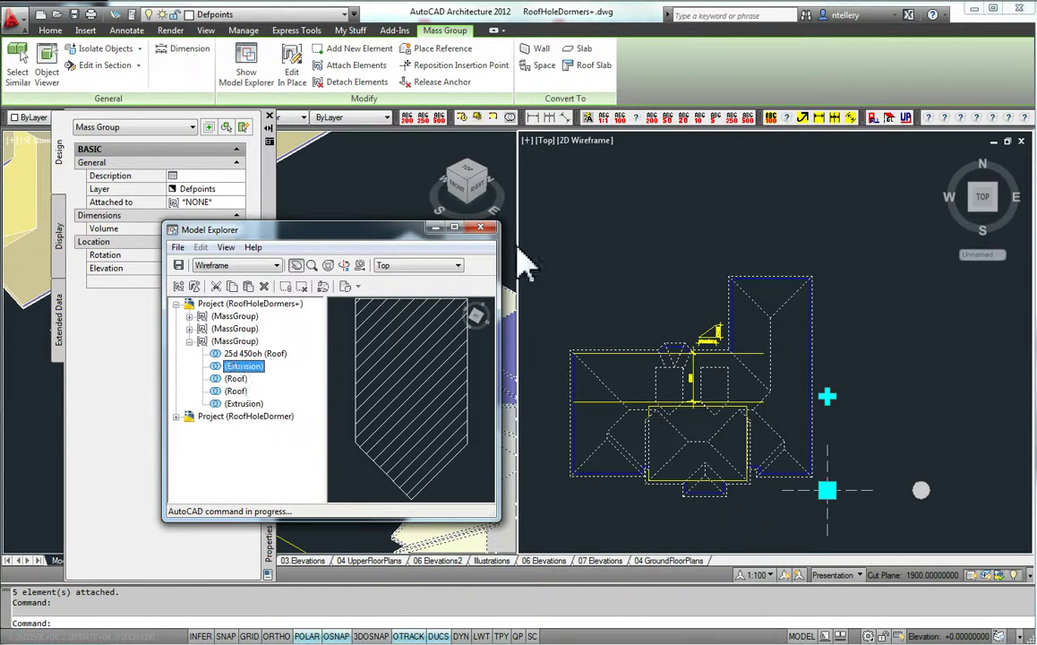
- Clear the drawing selection and reorder the newest mass group so both extrusions directly follow the 25d 450oh roof
click(564, 315)
key(Escape)
click(328, 643)
click(477, 587)
click(235, 391)
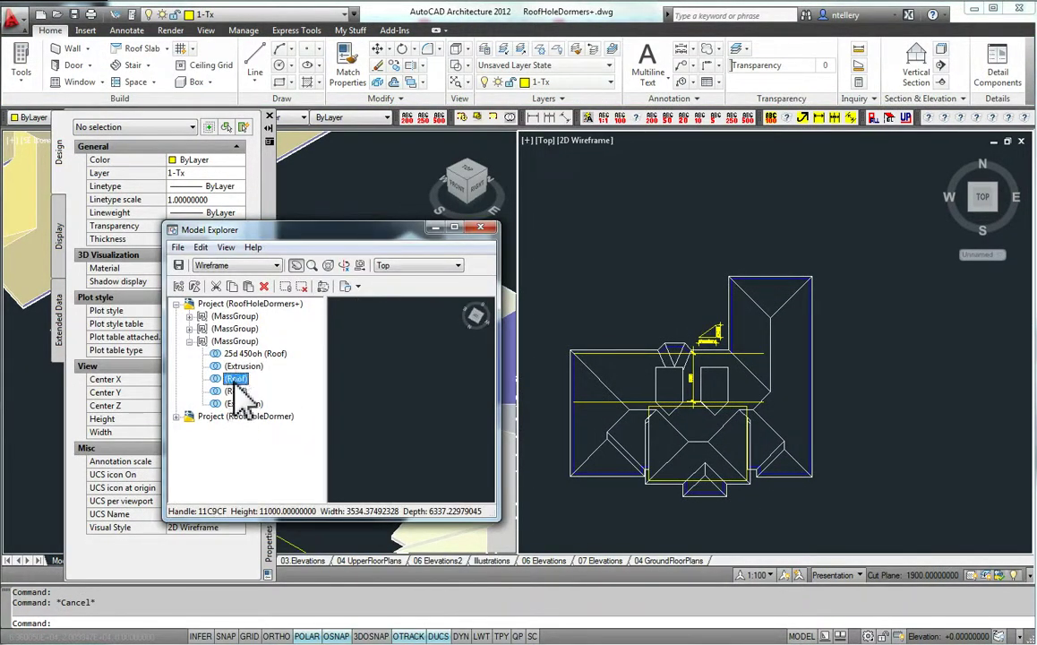
- Set the operation of both extrusions in the newest mass group to Subtractive
click(242, 367)
right_click(261, 367)
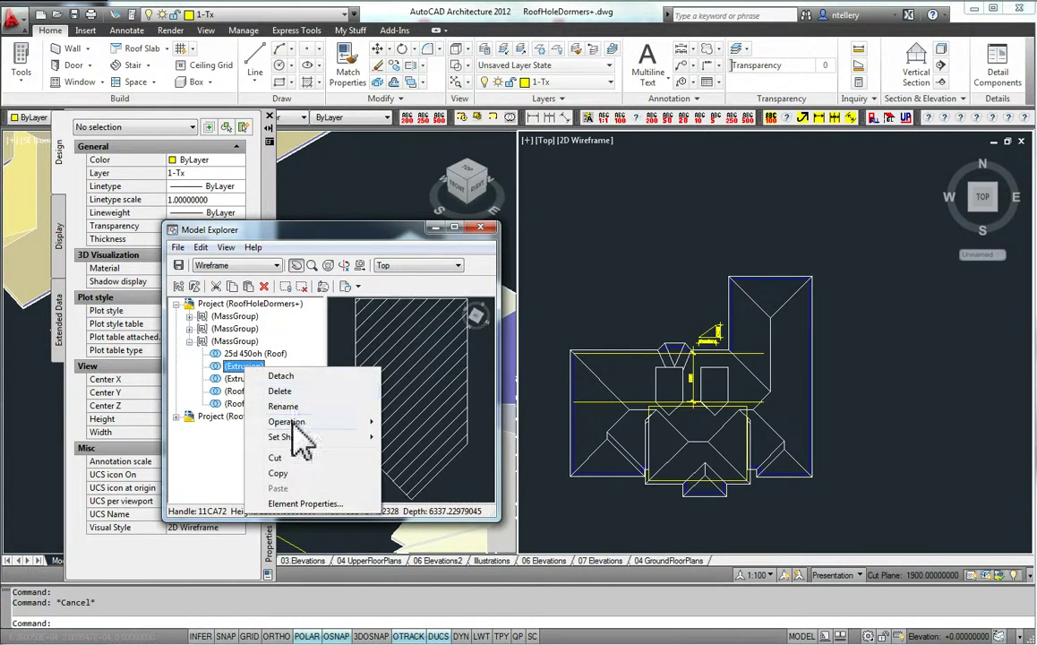
mouse_move(370, 420)
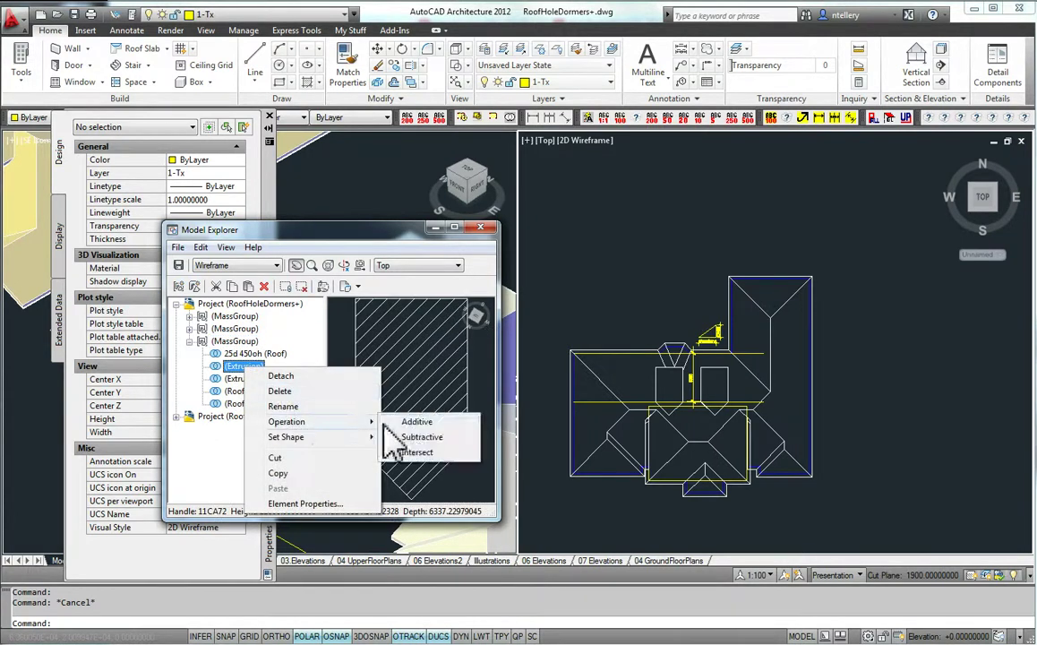
click(467, 440)
click(249, 378)
right_click(268, 386)
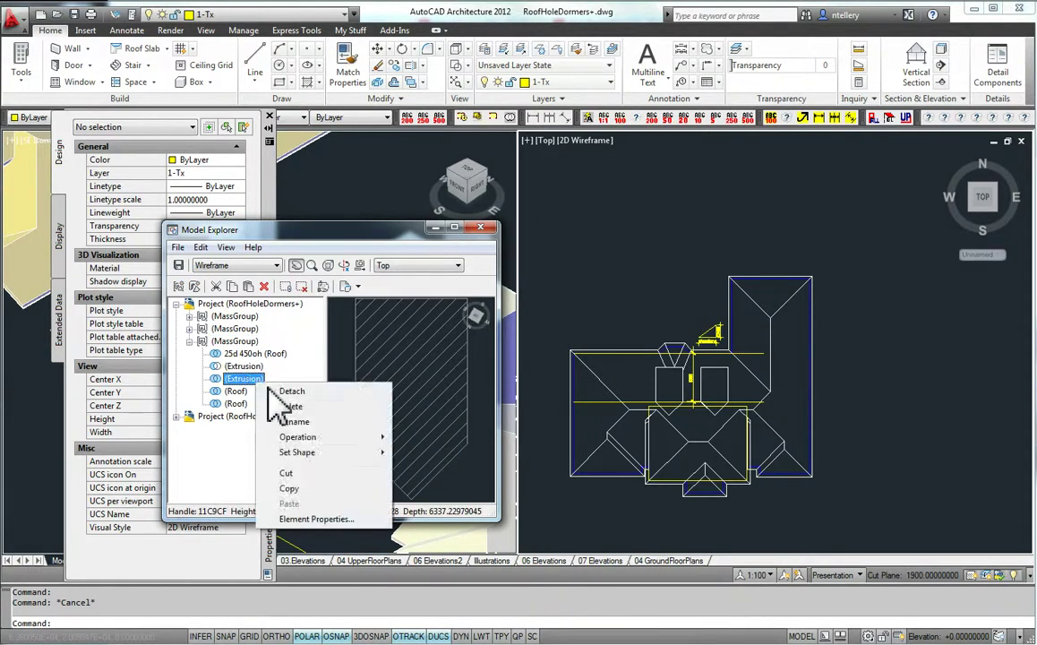
mouse_move(300, 437)
click(426, 452)
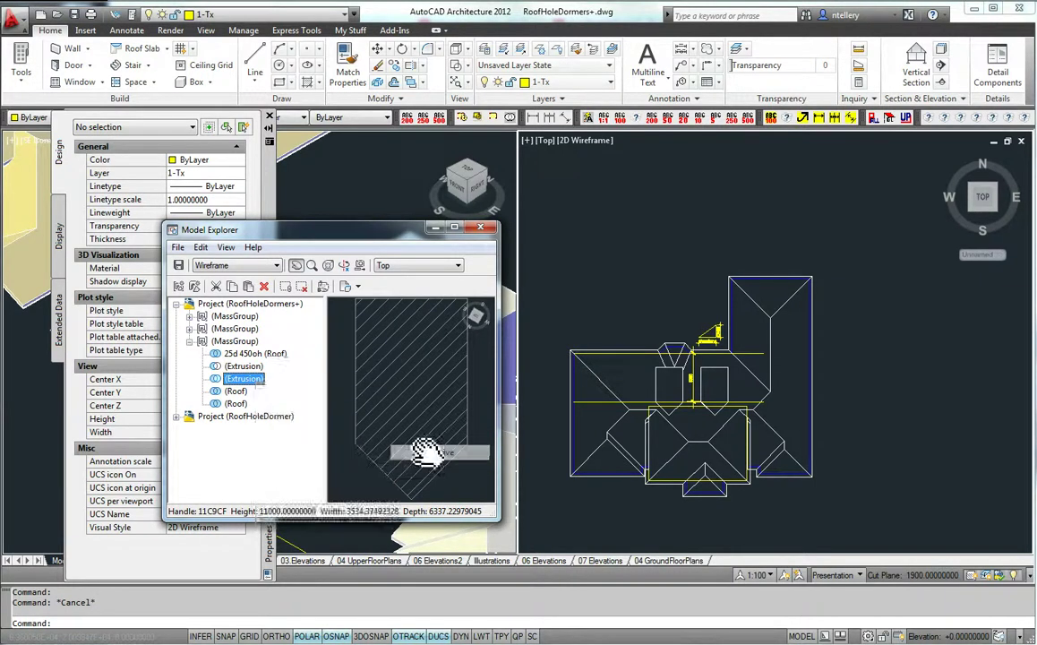
- Preview the newest mass group's roofs and extrusions and its combined result, and leave the Model Explorer
click(237, 353)
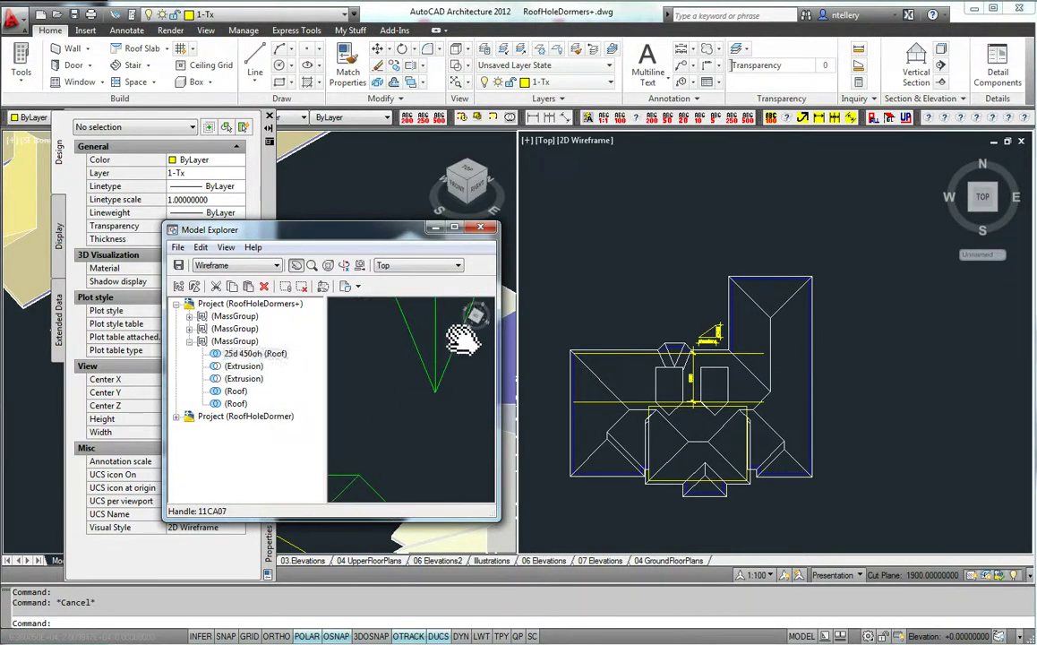
click(242, 366)
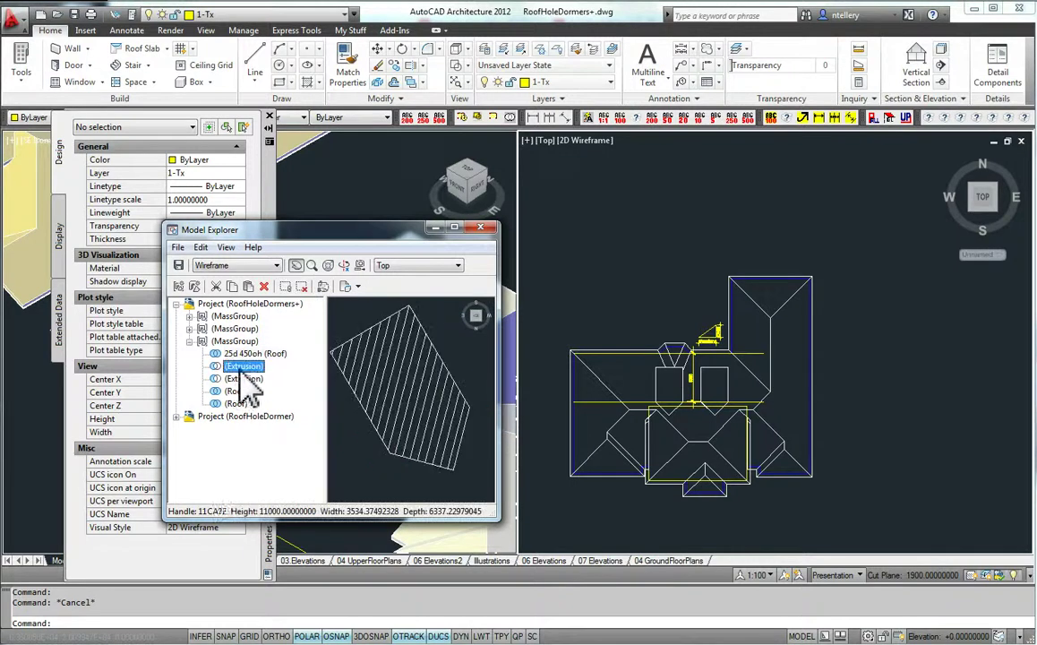
click(237, 391)
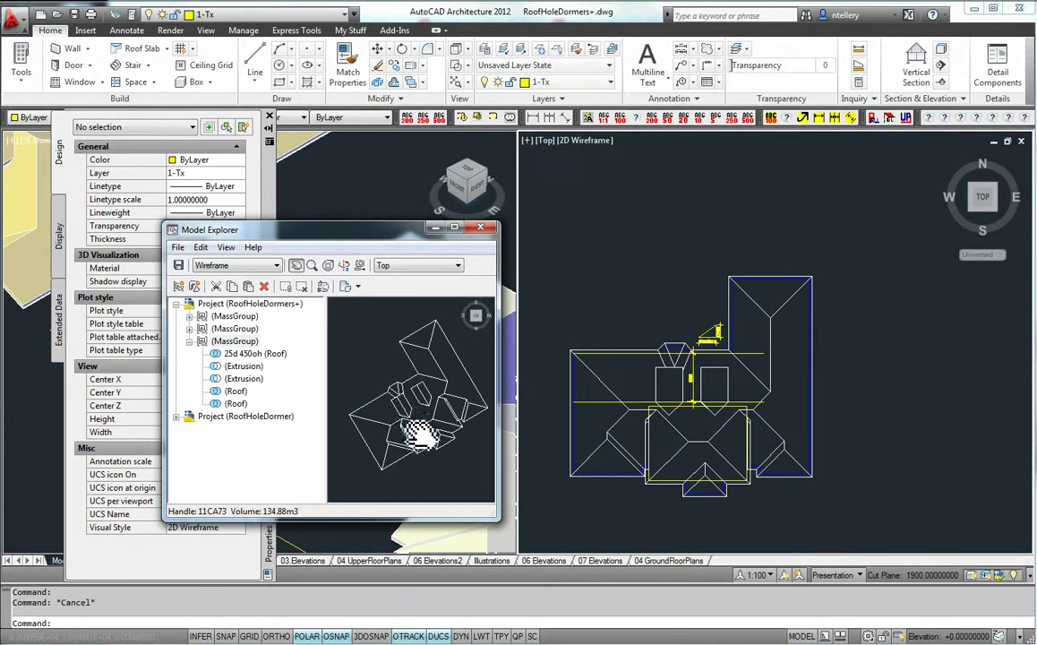
drag(425, 420, 433, 397)
click(569, 328)
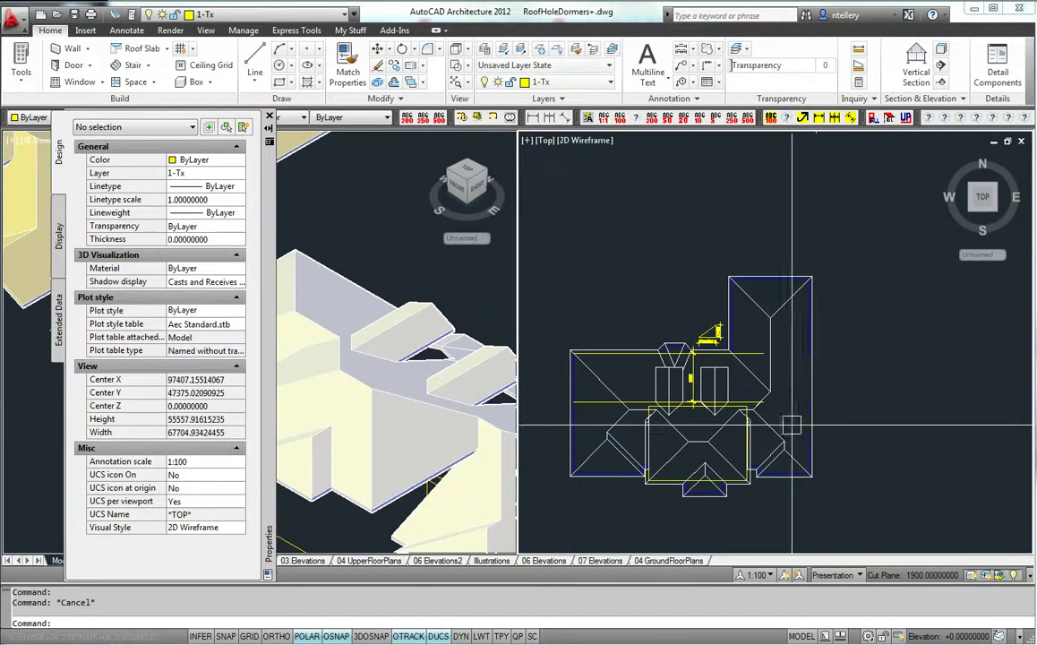
- Inspect the mass group's dormer holes in the Object Viewer by orbiting around it, and close the viewer
middle_drag(791, 425, 839, 426)
click(433, 422)
scroll(441, 372, down, 5)
click(442, 367)
right_click(444, 369)
click(475, 331)
drag(556, 480, 657, 441)
drag(663, 371, 604, 481)
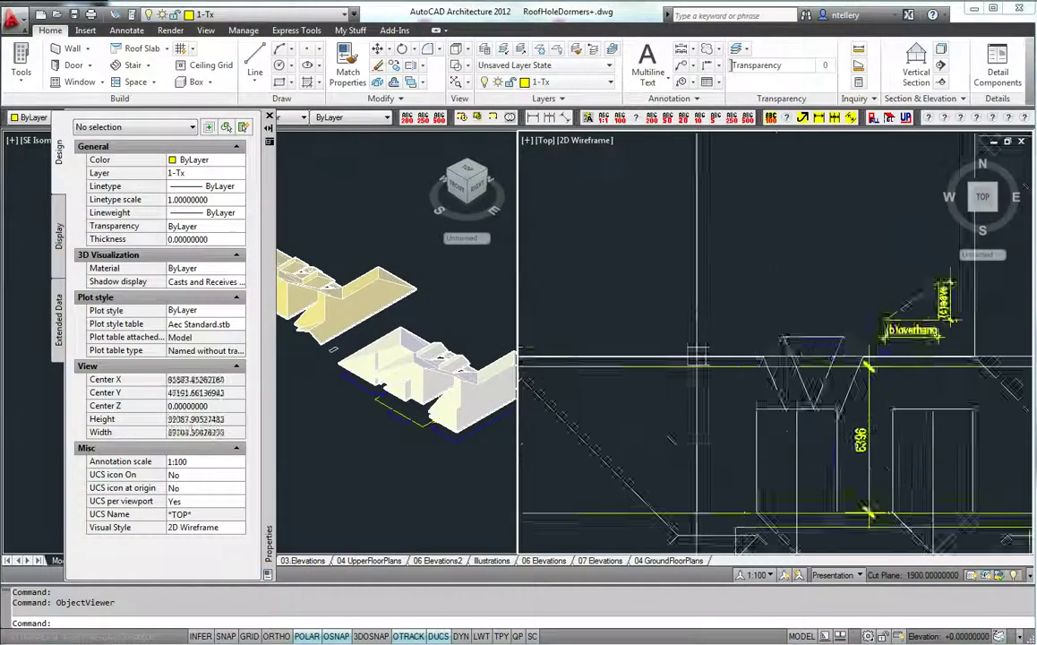
- Select the mass group in the plan view and start editing it in place
scroll(698, 355, down, 1)
middle_drag(759, 360, 733, 344)
scroll(732, 347, down, 3)
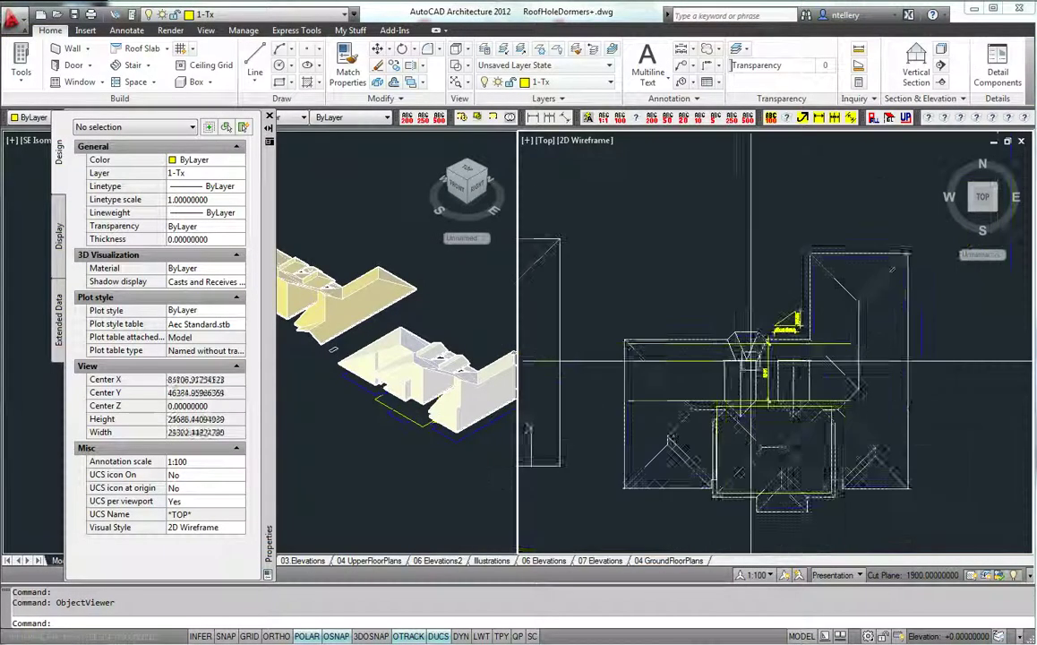
click(908, 427)
middle_drag(965, 465, 943, 427)
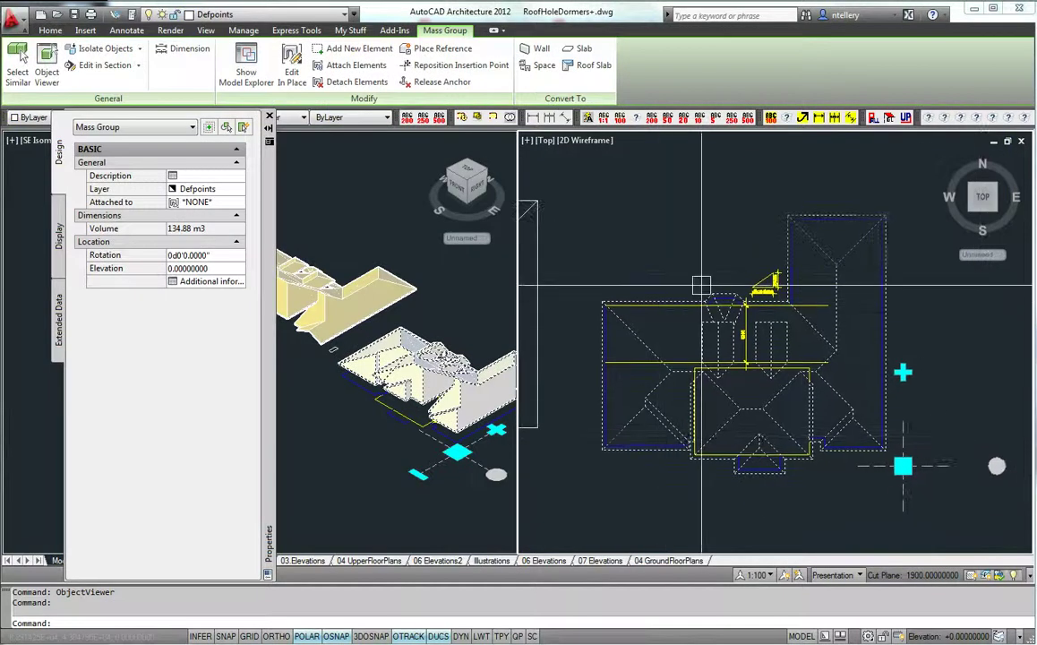
click(903, 371)
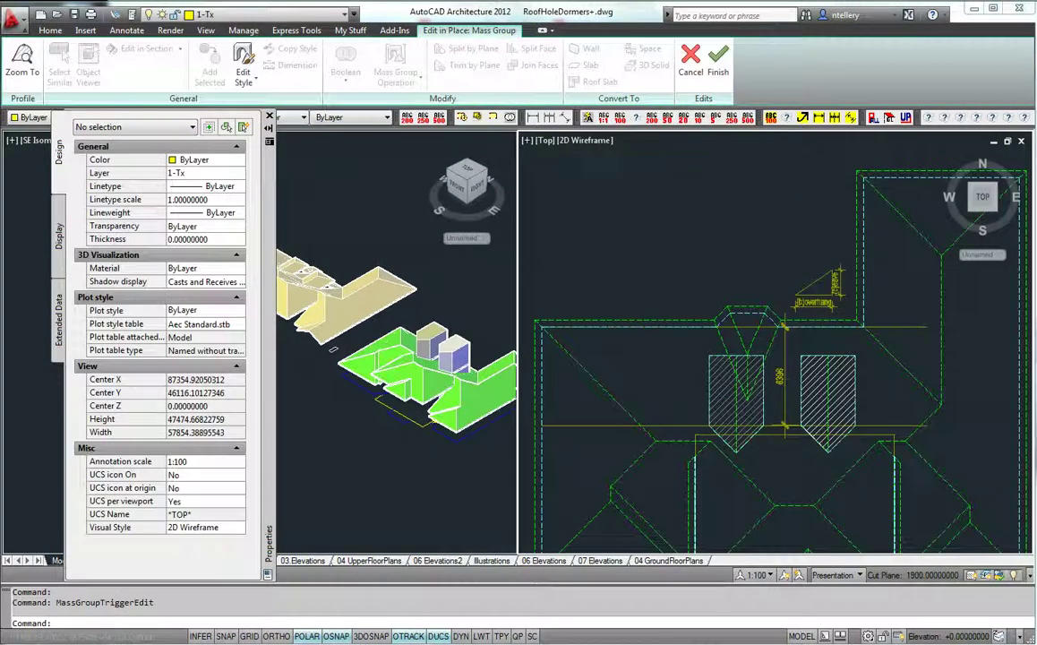
- Change the face slope of the 25d 450oh roof's small bay at its north eave through Edit Edges/Faces
click(768, 287)
right_click(768, 287)
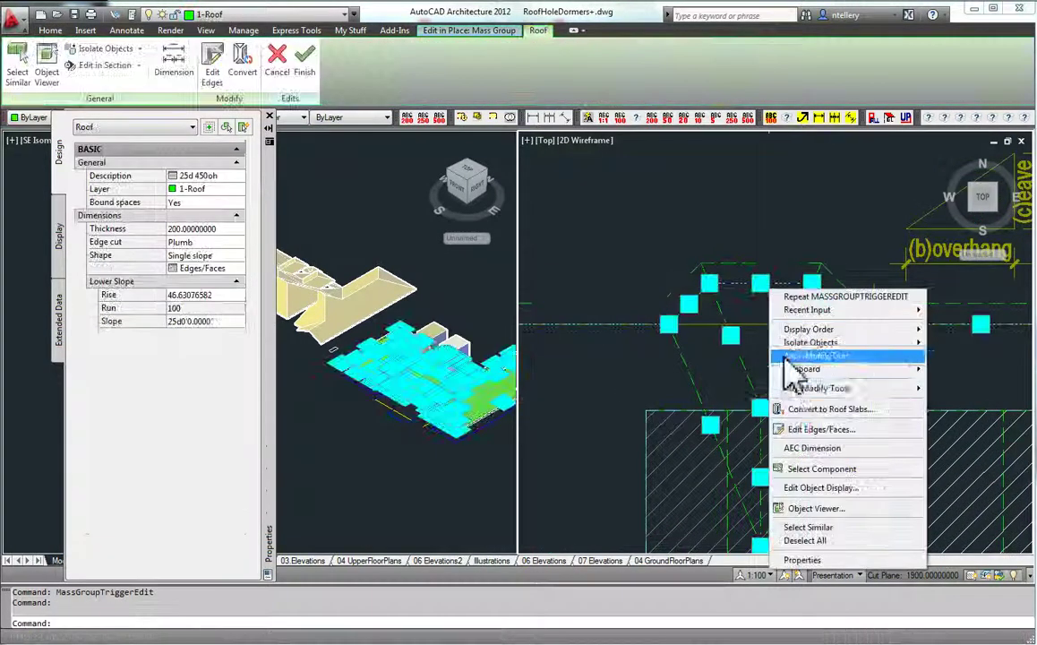
click(805, 430)
click(833, 301)
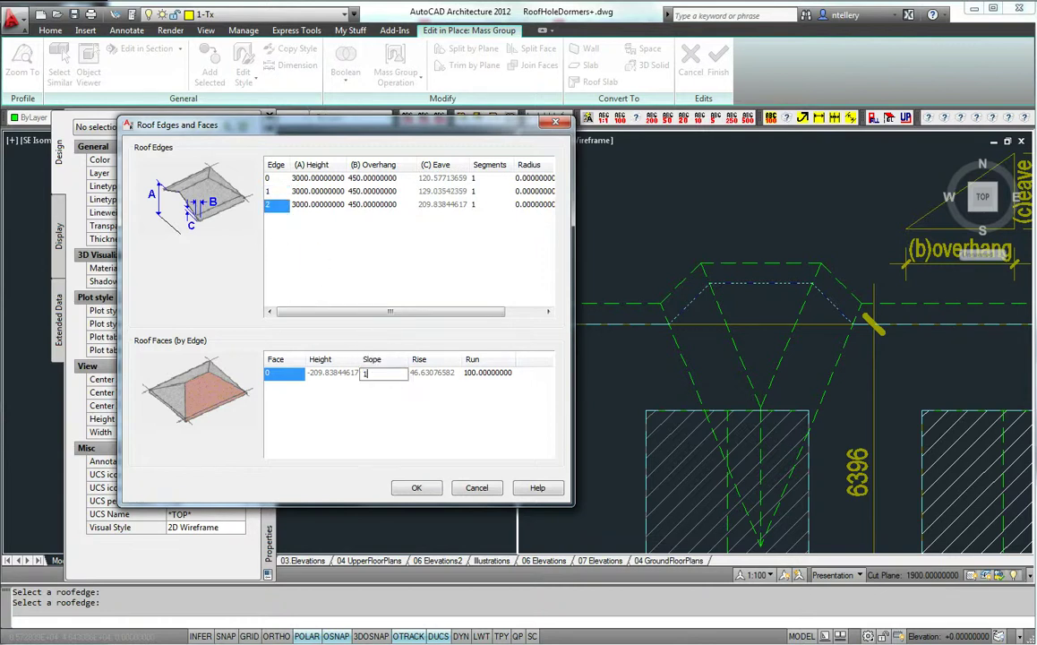
click(419, 486)
- Check the bay roof's junction with the north eave and finish the mass group's in-place edit
middle_drag(750, 371, 621, 340)
mouse_move(708, 287)
middle_down()
mouse_move(833, 298)
mouse_move(712, 356)
middle_up()
scroll(713, 356, up, 5)
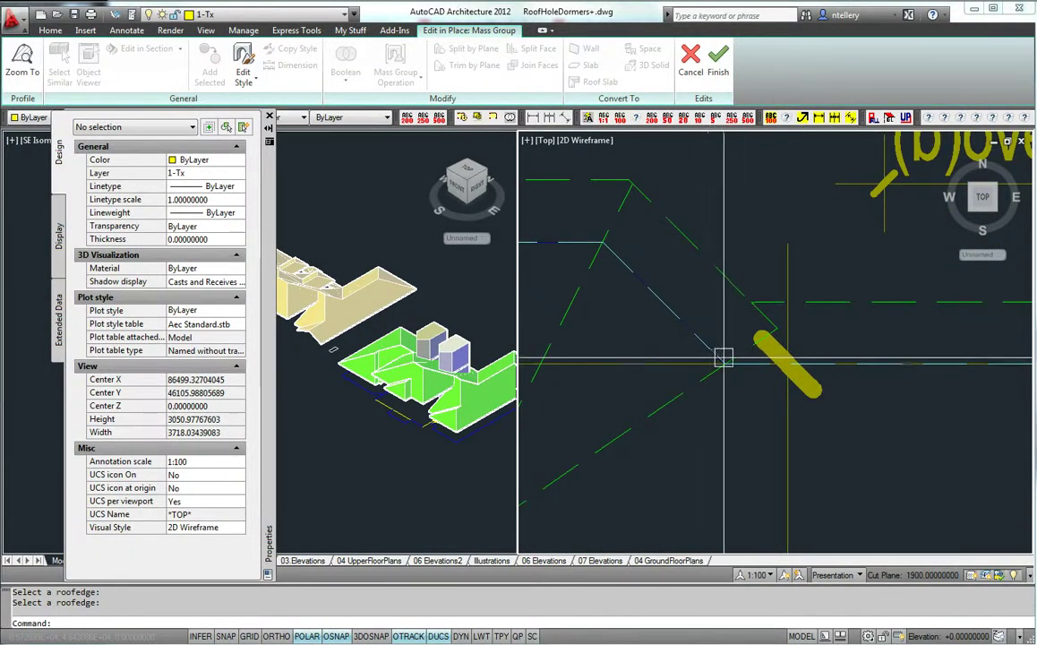
scroll(858, 300, down, 5)
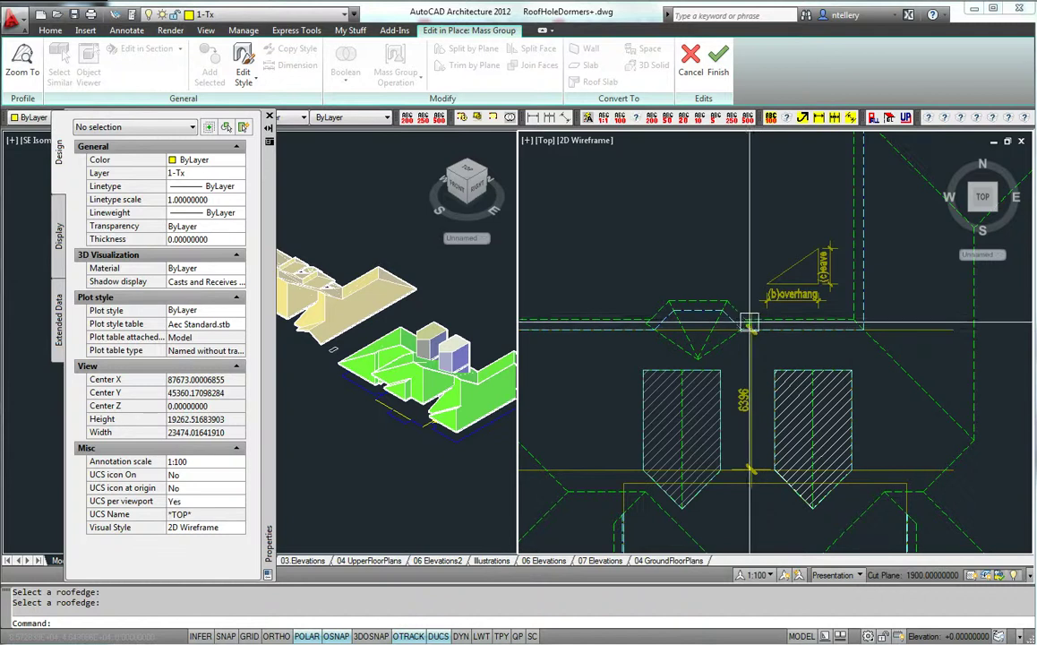
scroll(750, 328, down, 5)
scroll(755, 315, up, 3)
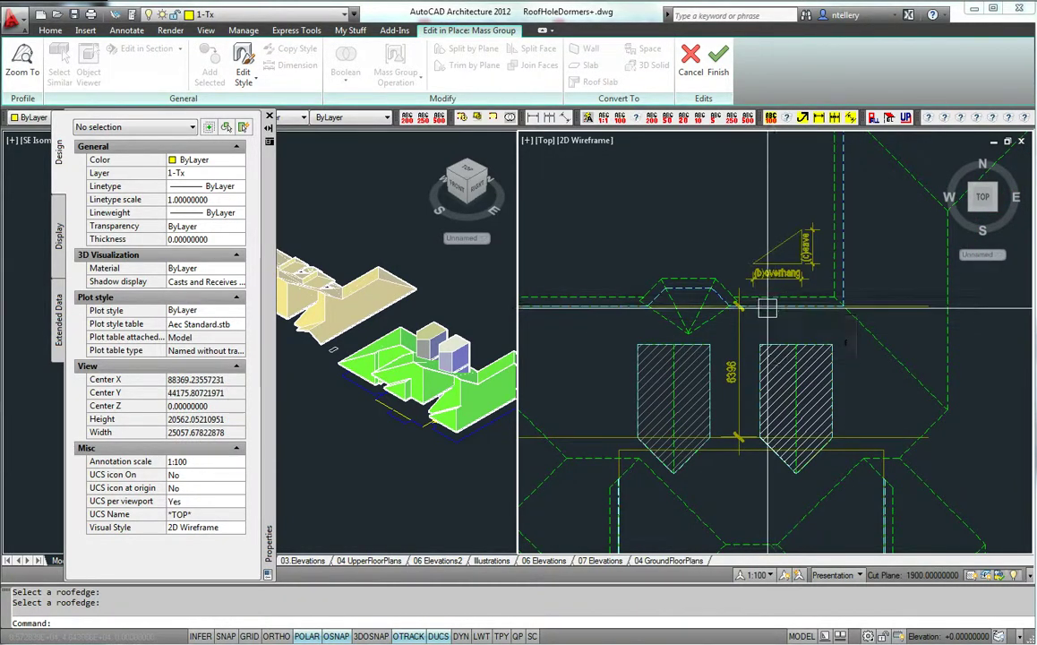
middle_drag(819, 340, 824, 330)
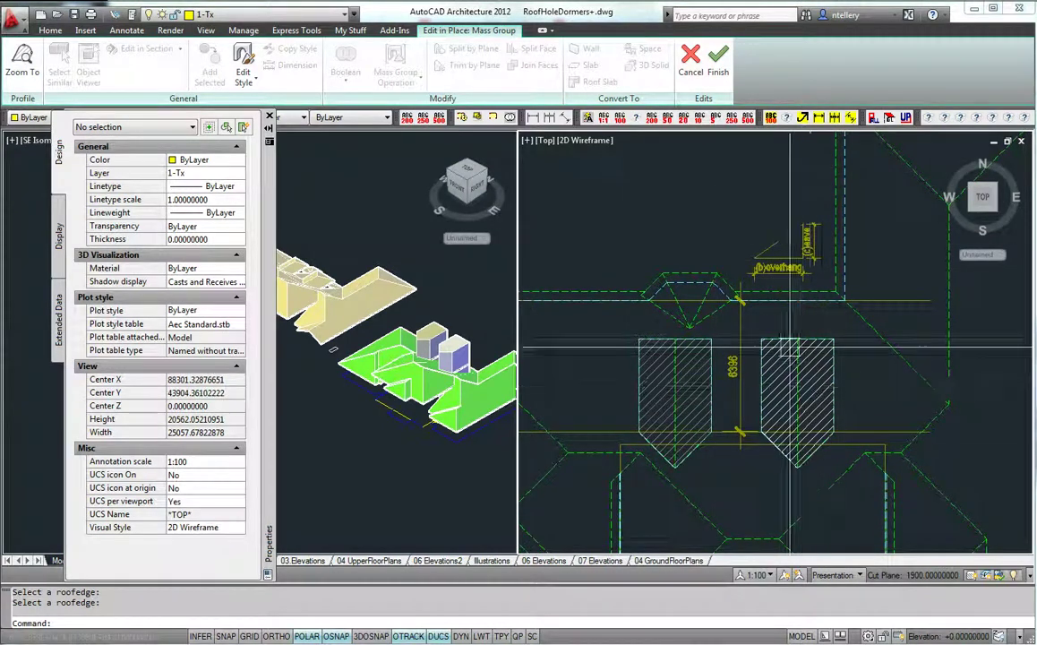
scroll(715, 369, down, 4)
scroll(707, 394, up, 4)
click(716, 73)
- View the edited mass group in the Object Viewer, orbit around it and close the viewer
click(461, 403)
click(462, 403)
right_click(462, 403)
click(512, 341)
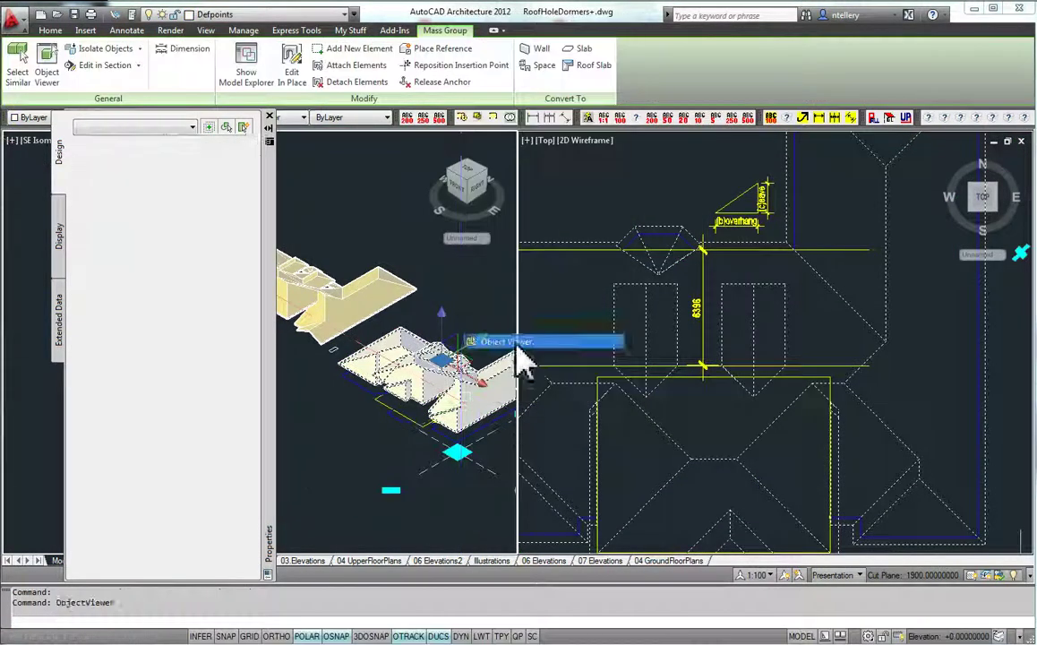
mouse_move(539, 439)
mouse_down()
mouse_move(356, 349)
mouse_move(470, 435)
mouse_move(486, 389)
mouse_up()
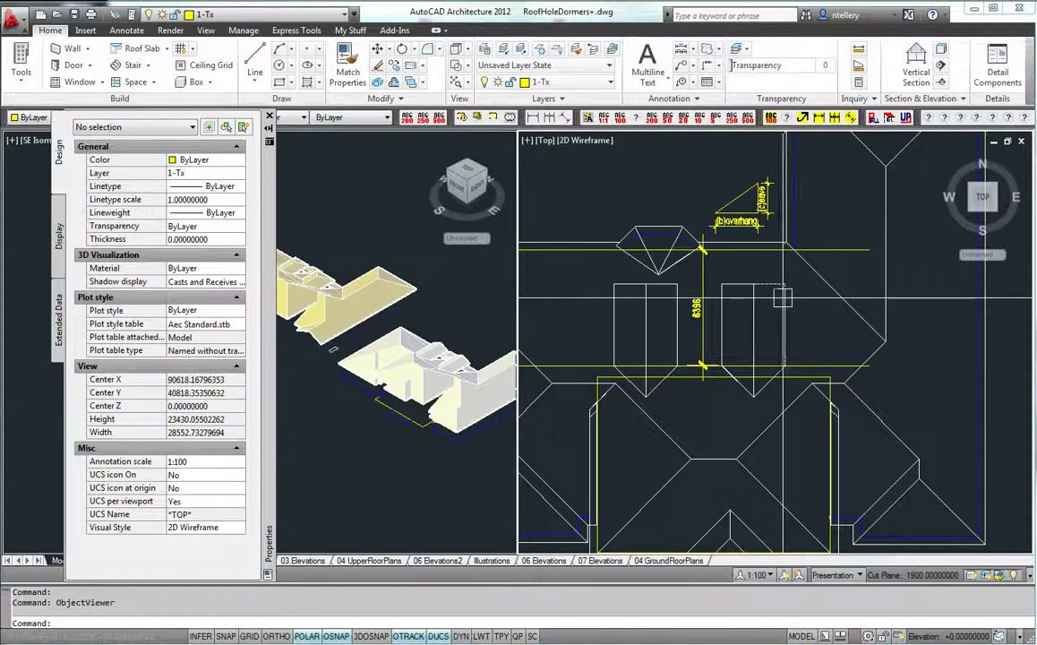
- Review the cut plane override in the mass group's Plan High Detail display properties and cancel out of Object Display
click(782, 298)
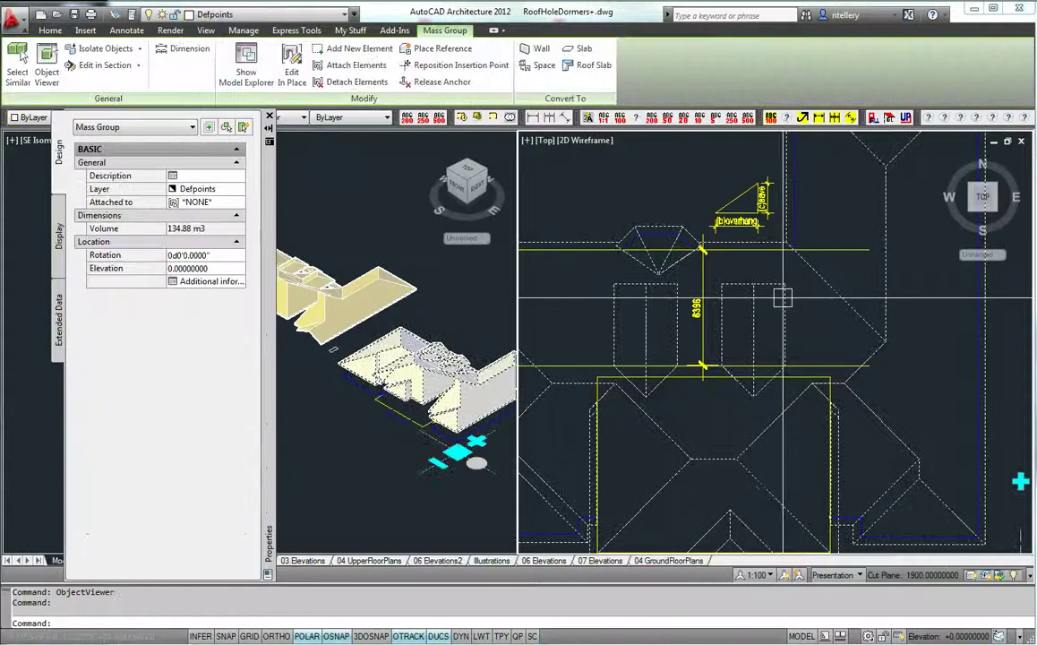
right_click(784, 262)
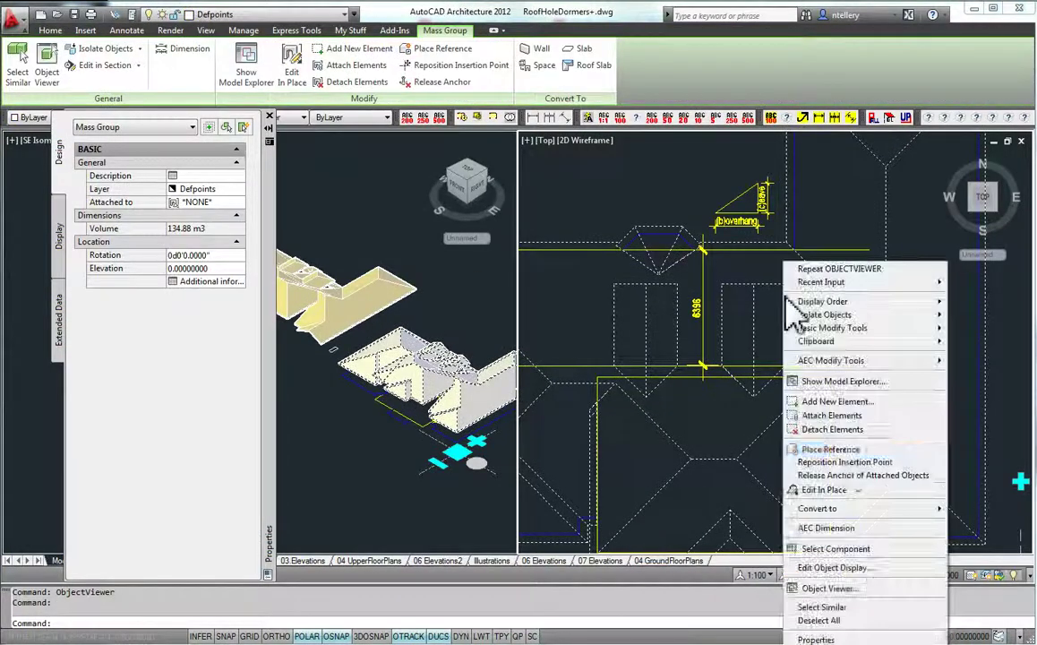
click(848, 568)
click(563, 167)
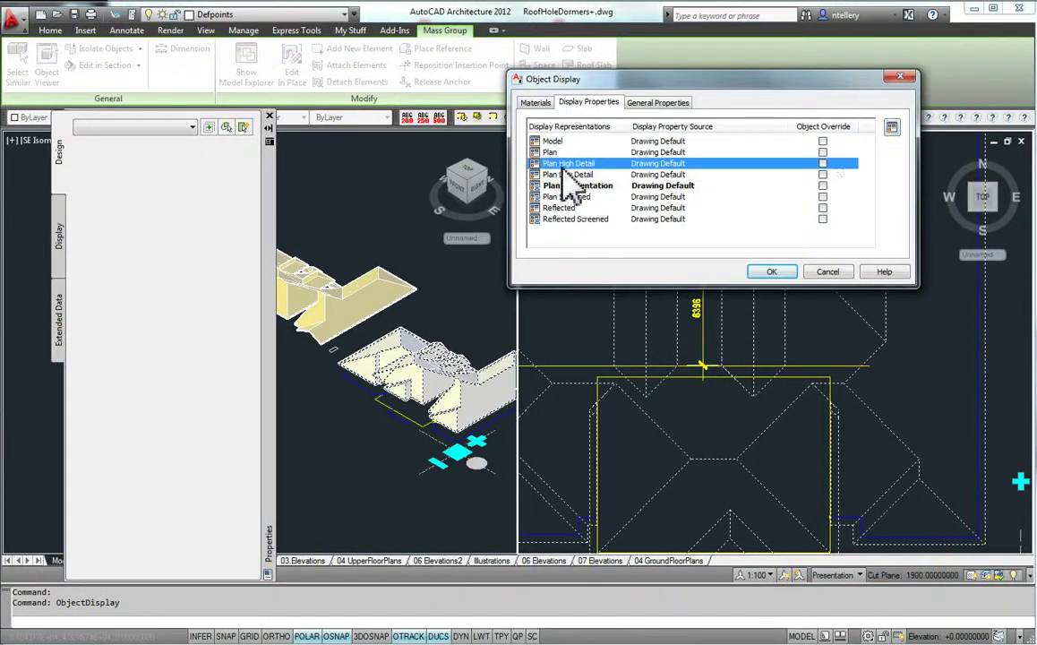
double_click(557, 164)
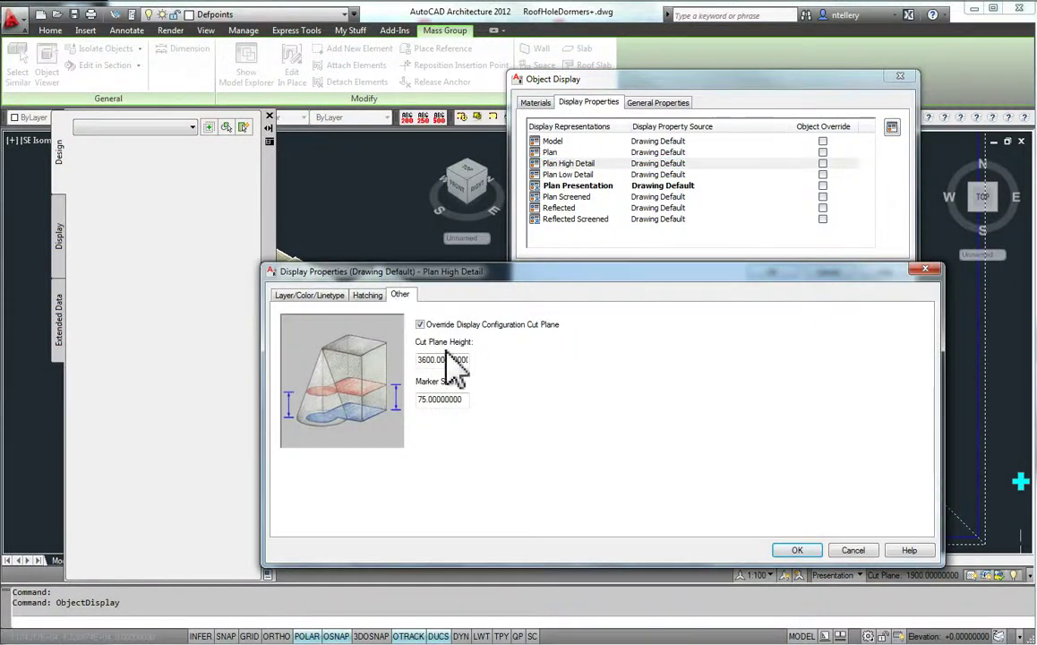
click(873, 552)
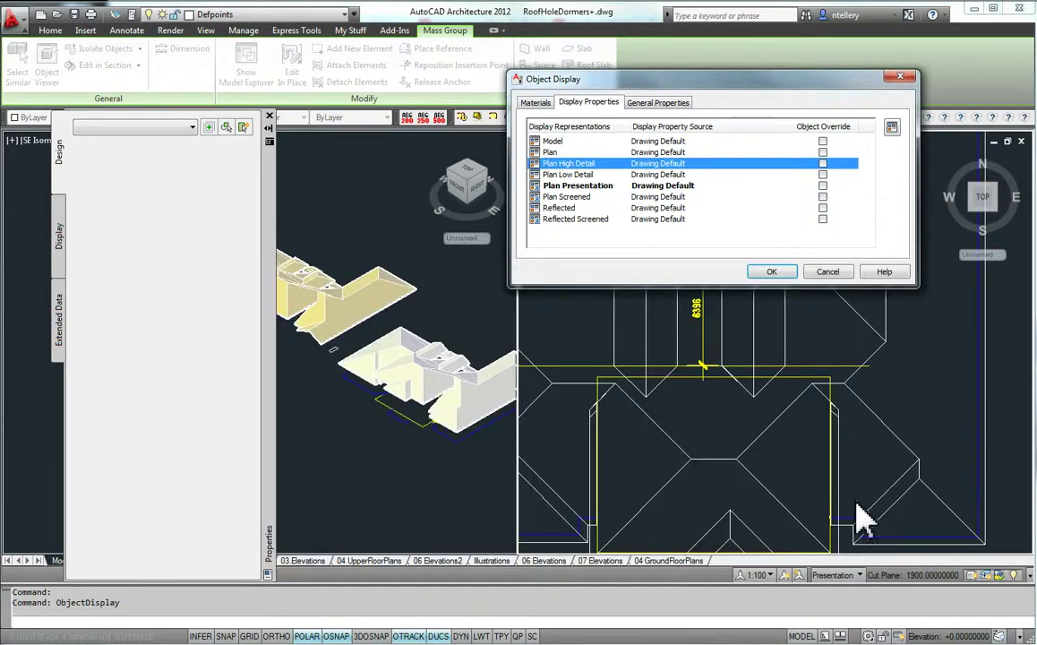
click(828, 272)
scroll(828, 373, down, 4)
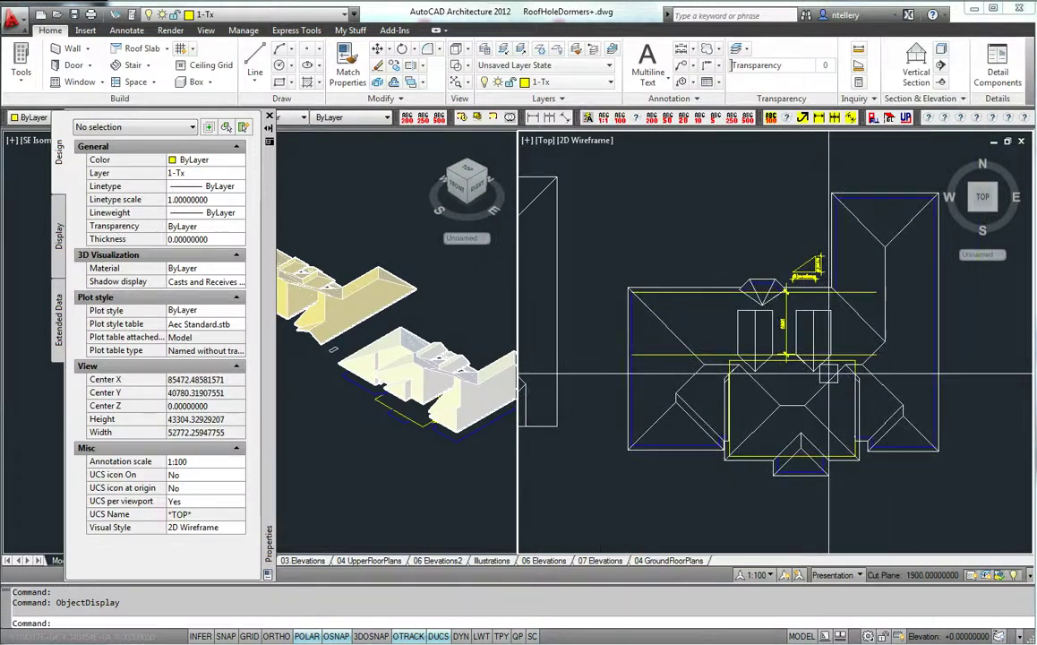
scroll(824, 381, up, 4)
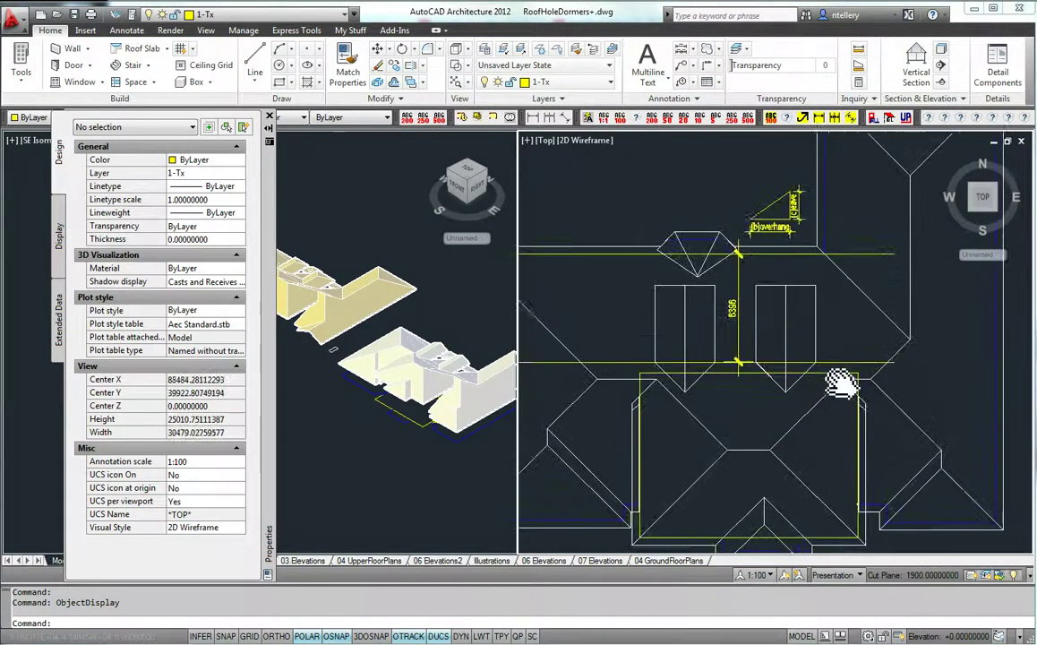
middle_drag(813, 400, 820, 356)
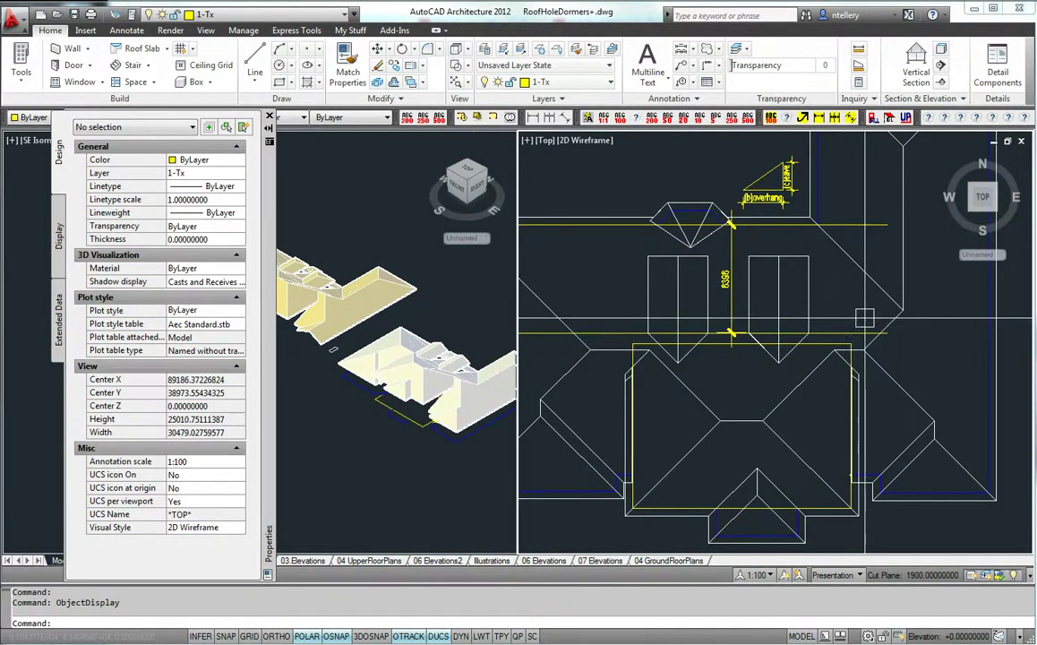
middle_drag(862, 320, 856, 319)
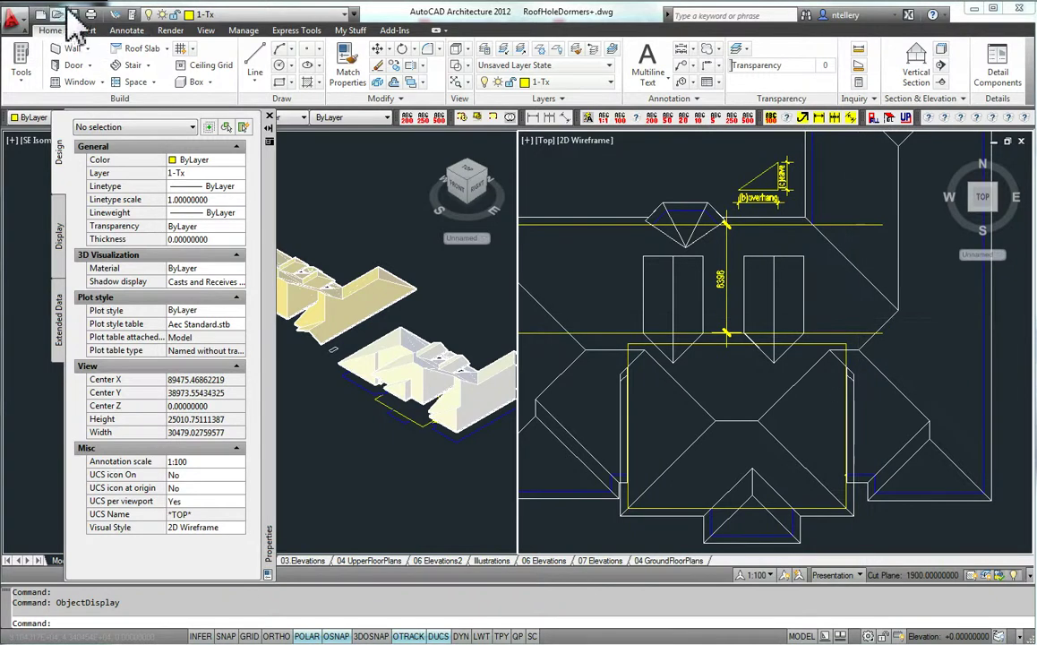